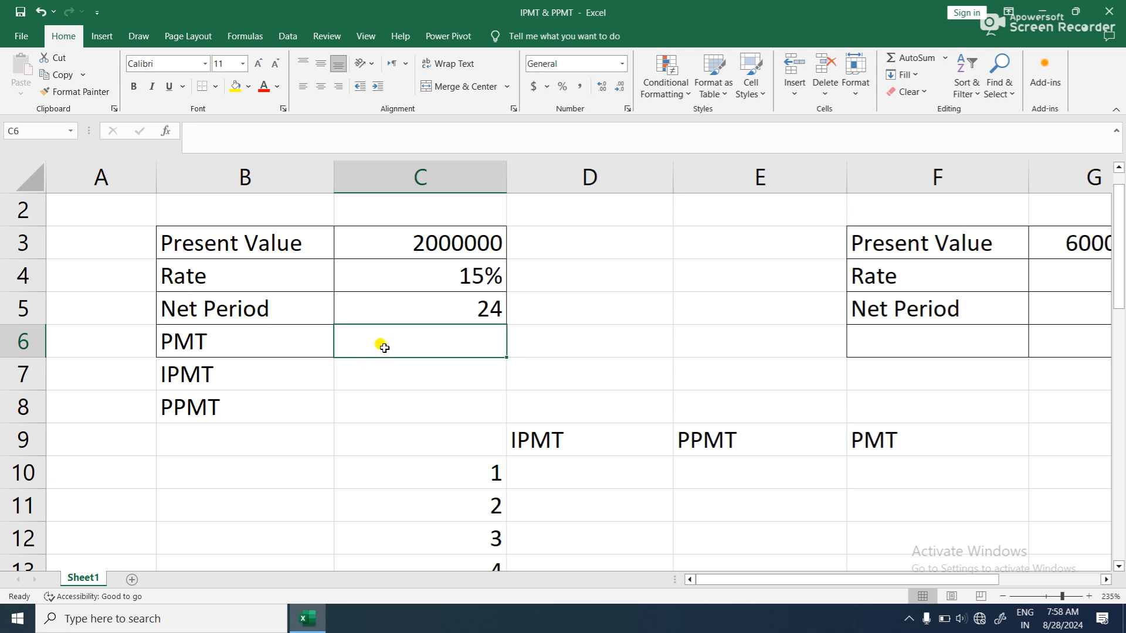
# Enter =PMT(C4/12,C5,C3) in C6 to calculate the loan's monthly payment
pyautogui.write('=PMT')
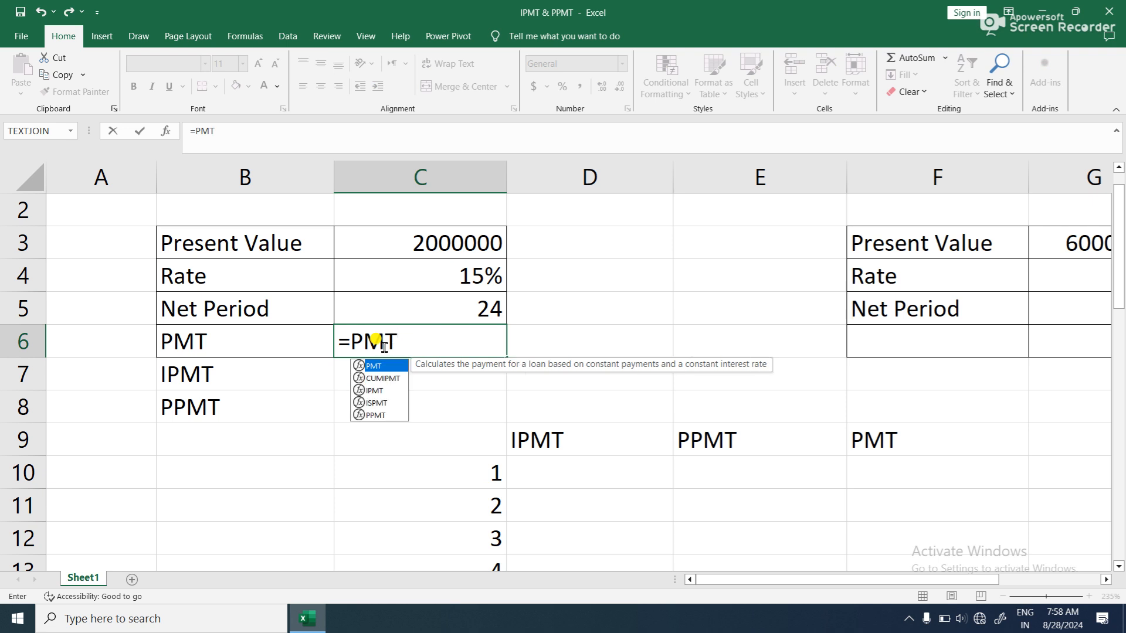
pyautogui.write('(')
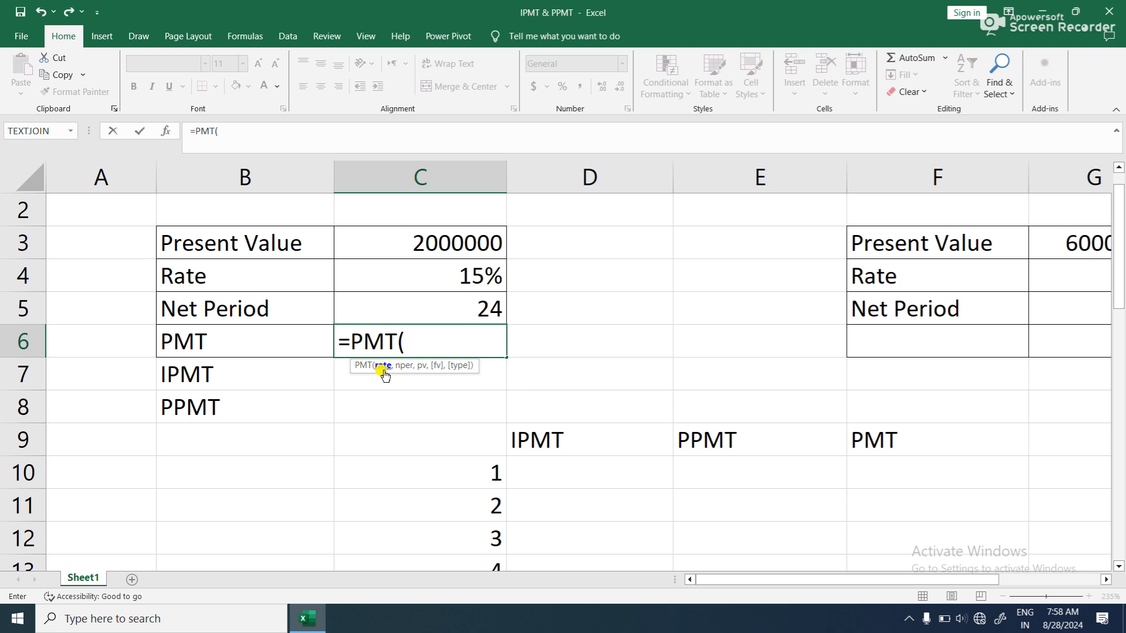
pyautogui.click(487, 271)
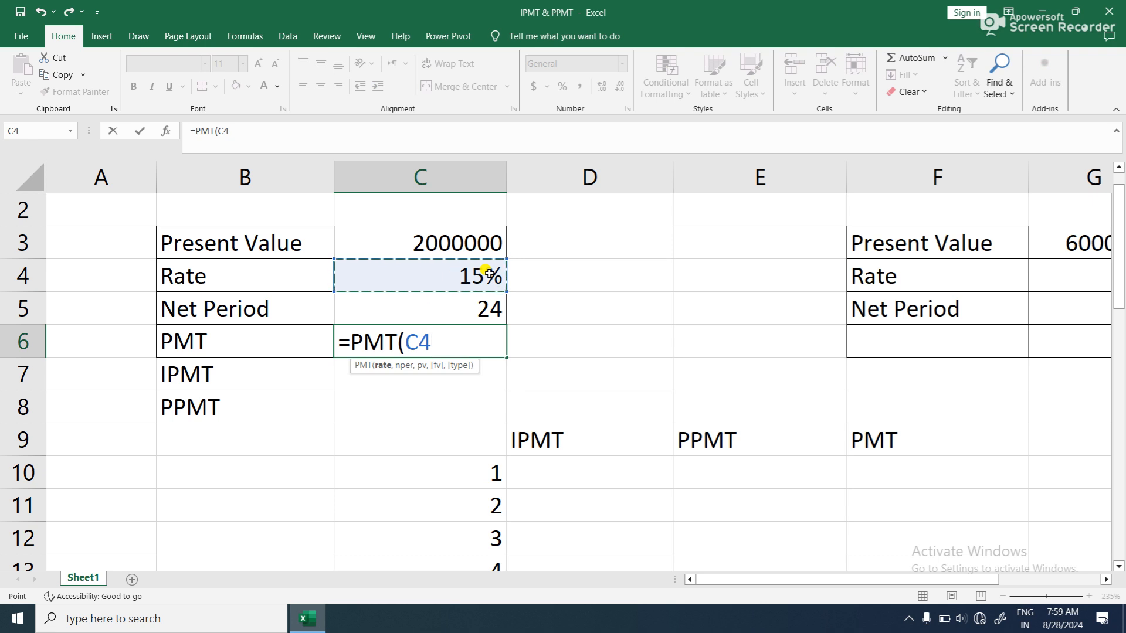
pyautogui.write('/12')
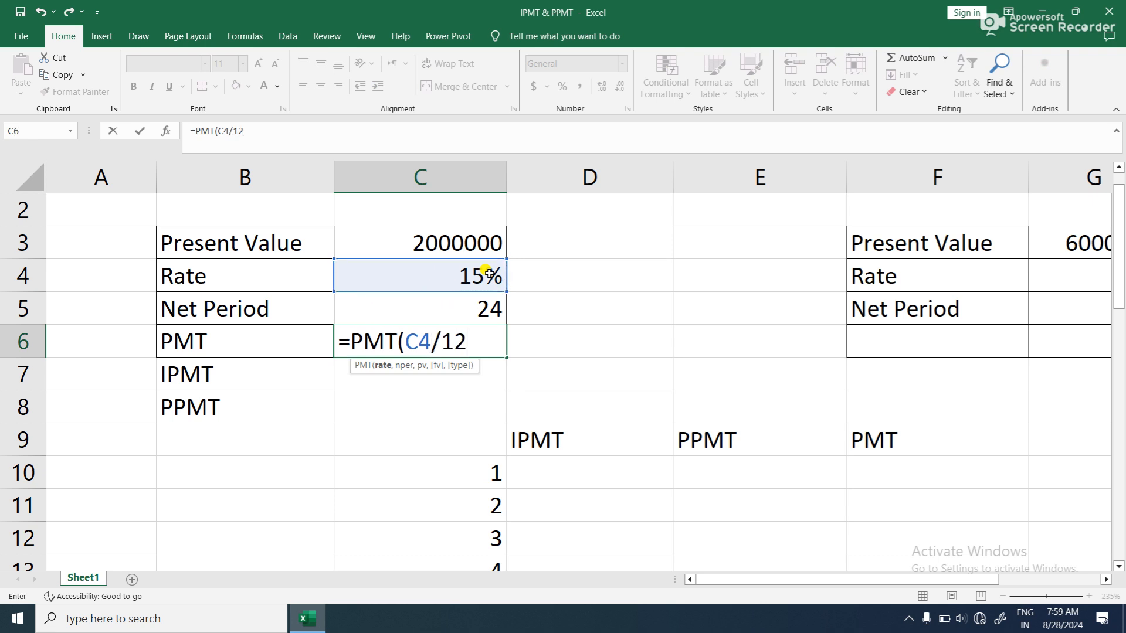
pyautogui.write(',')
pyautogui.click(479, 311)
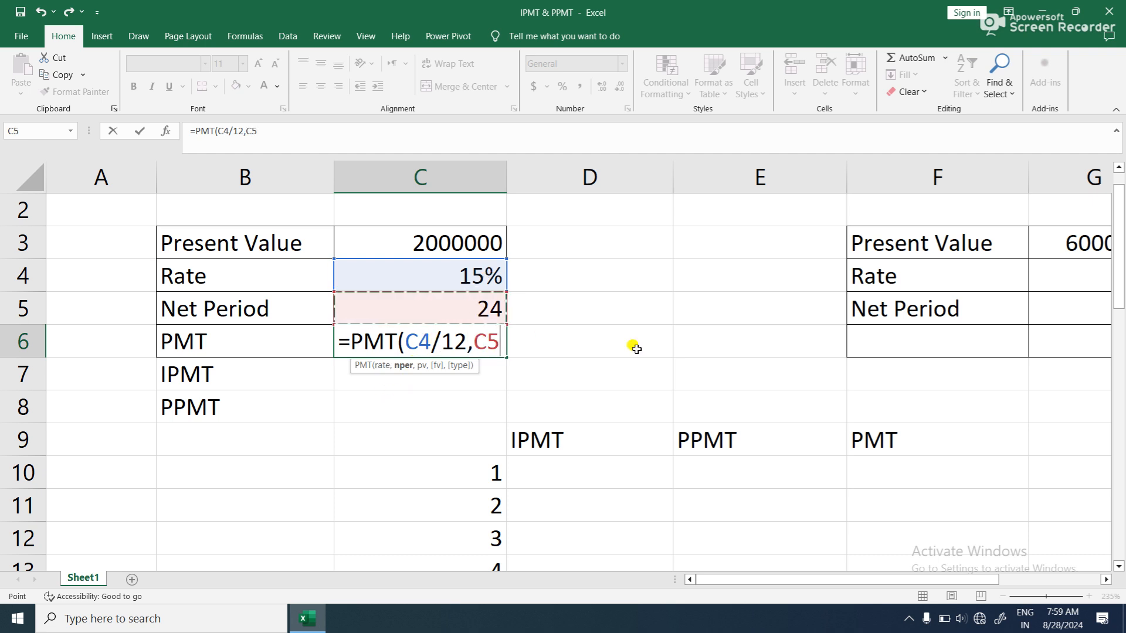
pyautogui.write(',')
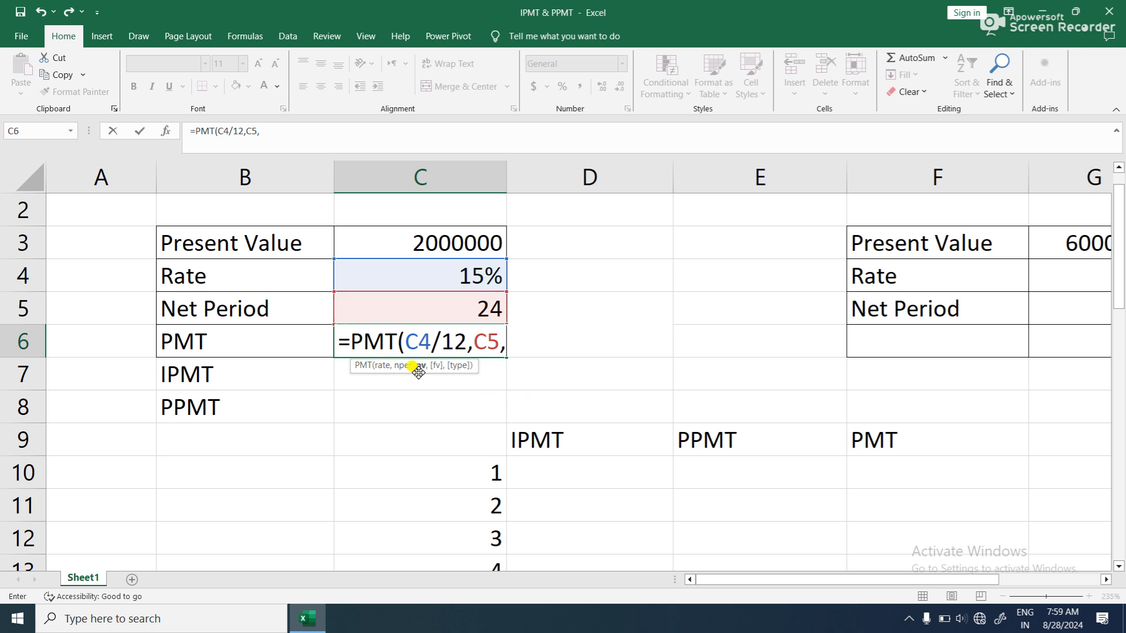
pyautogui.click(450, 237)
pyautogui.write(')')
pyautogui.press('Return')
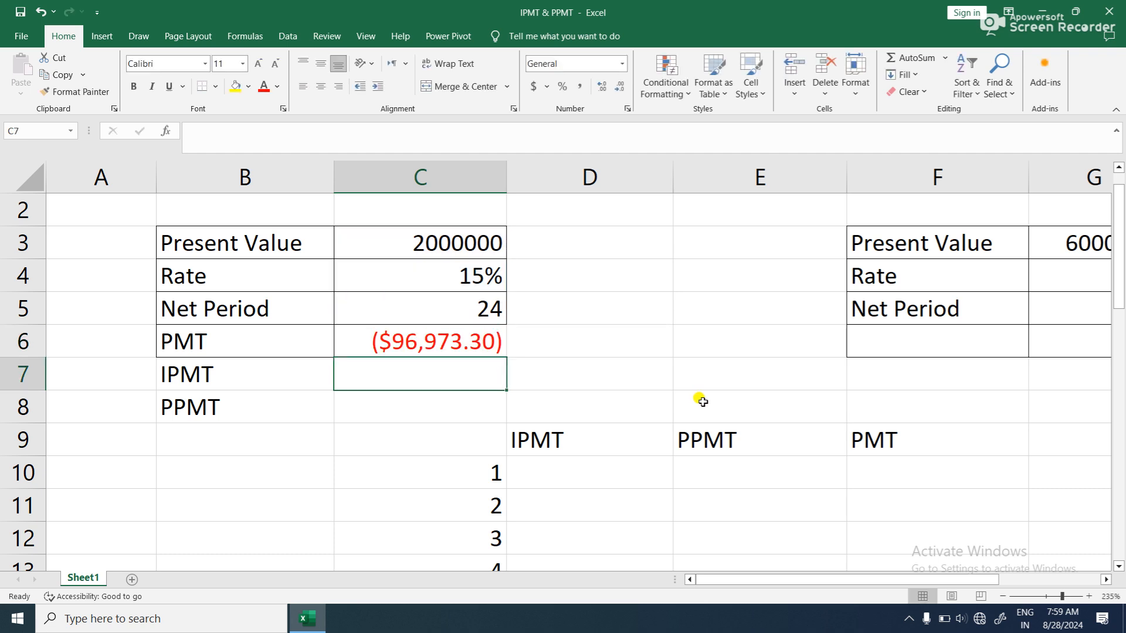
# Format the PMT result in C6 as Accounting with the ₹ Hindi currency symbol
pyautogui.click(424, 337)
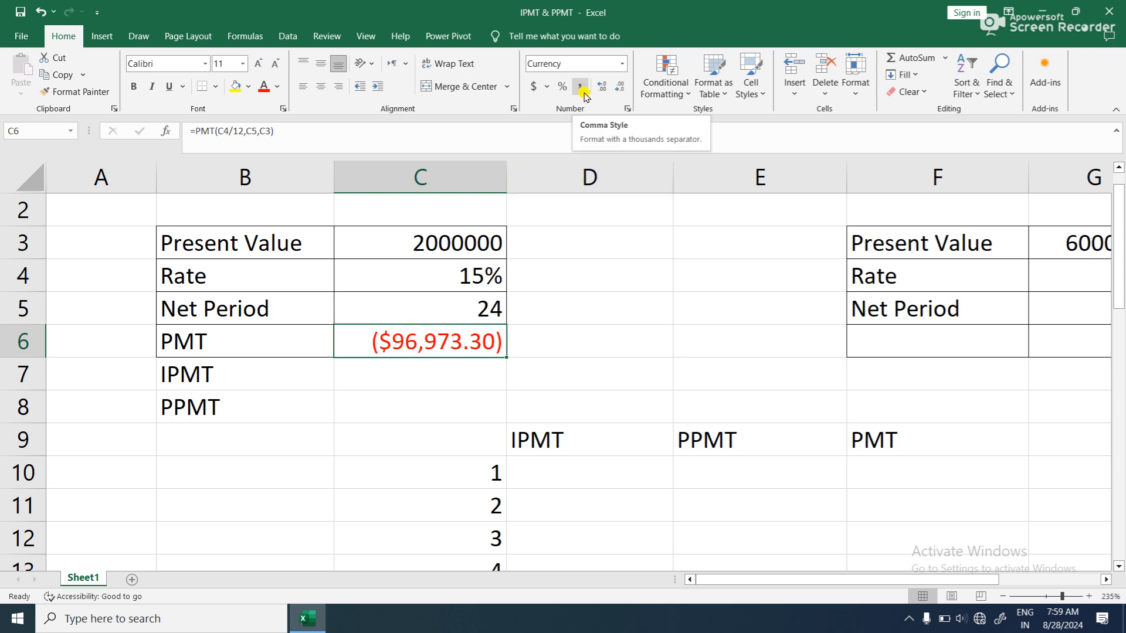
pyautogui.click(547, 87)
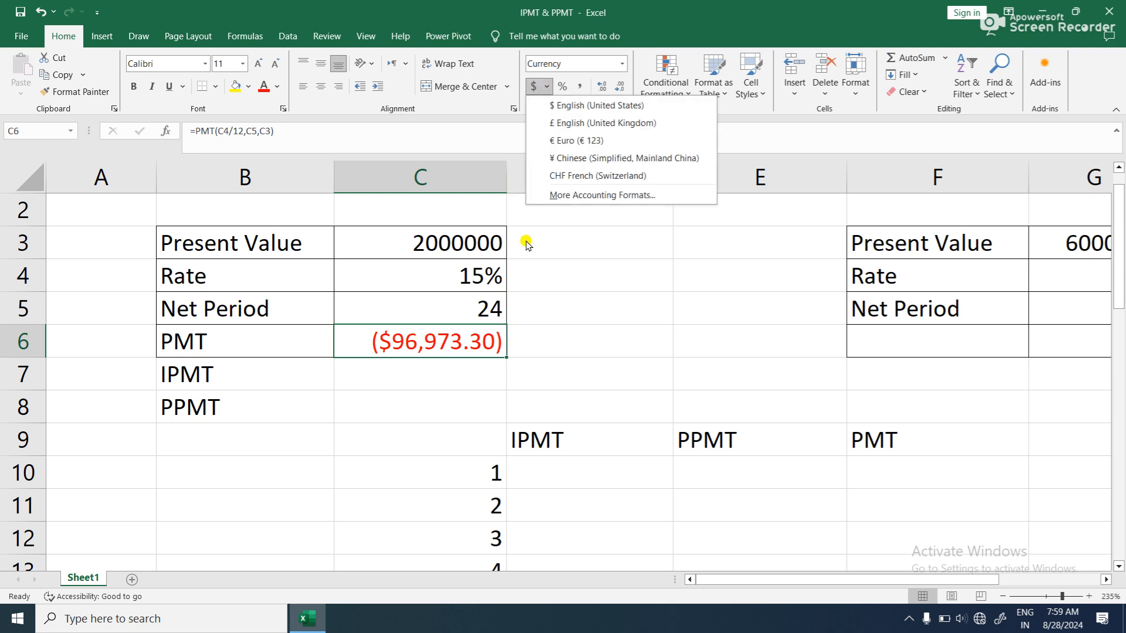
pyautogui.click(587, 196)
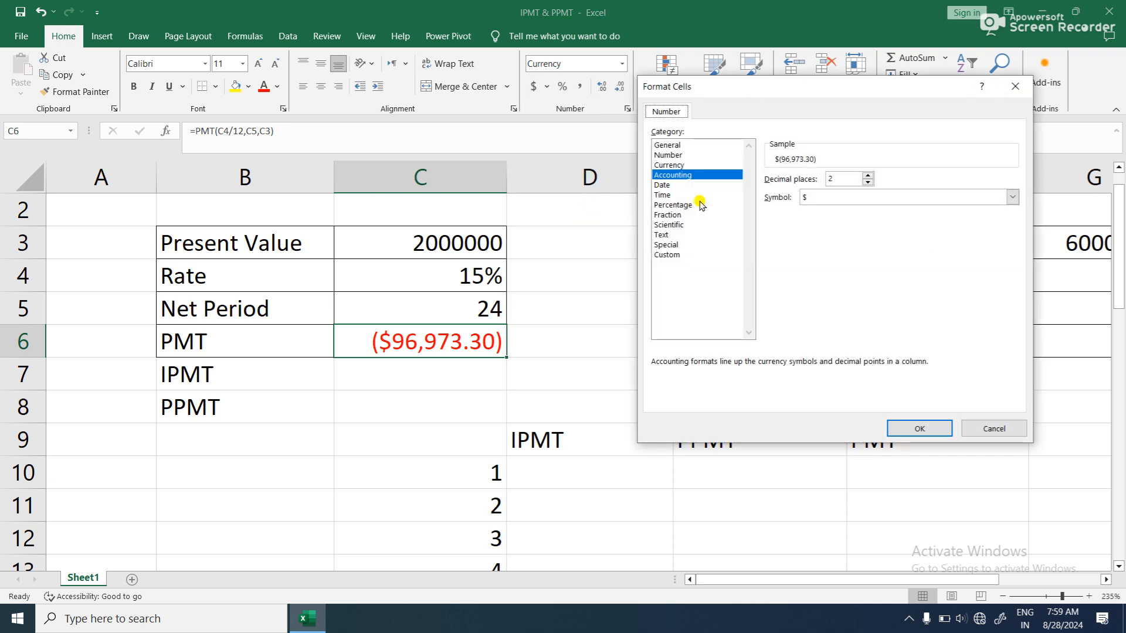
pyautogui.click(1010, 197)
pyautogui.scroll(-3, 862, 289)
pyautogui.scroll(-8, 862, 289)
pyautogui.scroll(-5, 862, 288)
pyautogui.moveTo(1018, 236); pyautogui.dragTo(1020, 265)
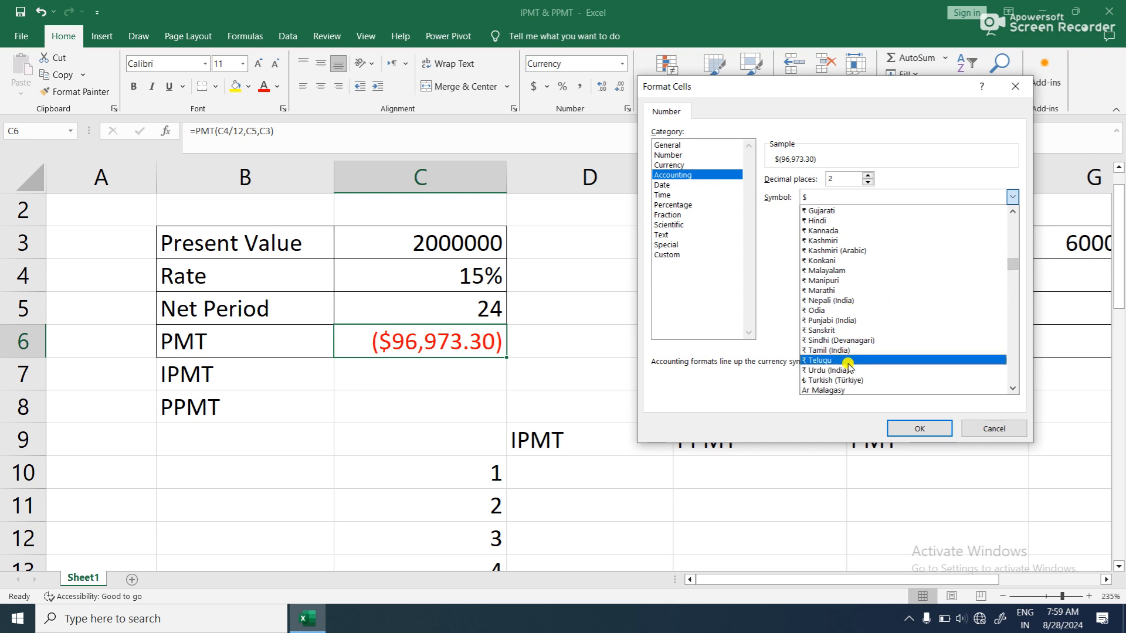
pyautogui.click(851, 221)
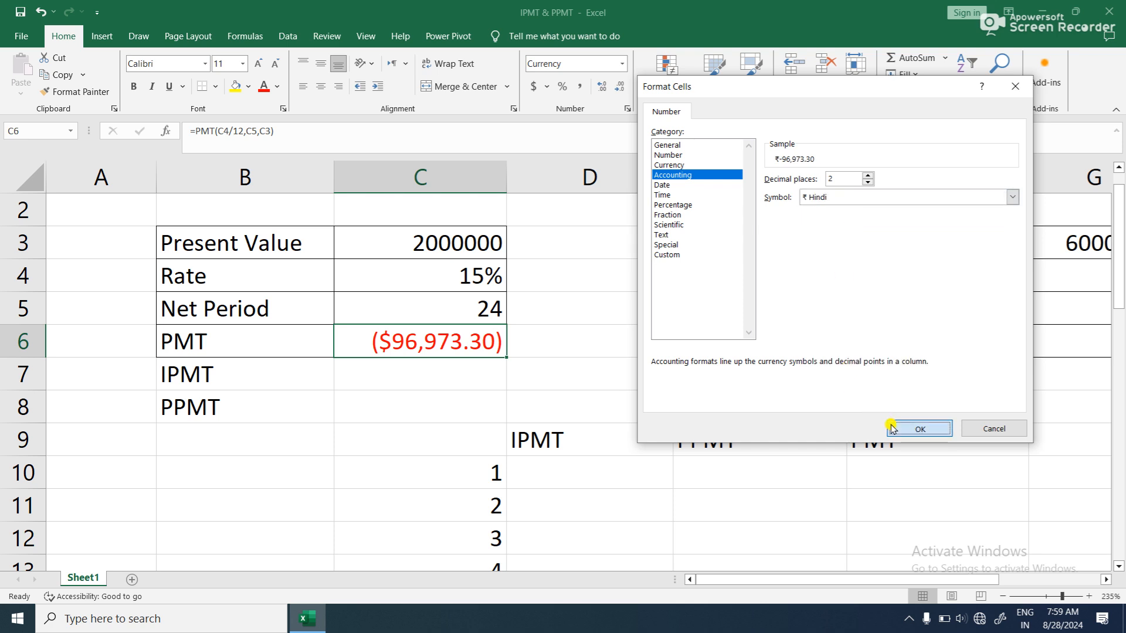
pyautogui.click(892, 427)
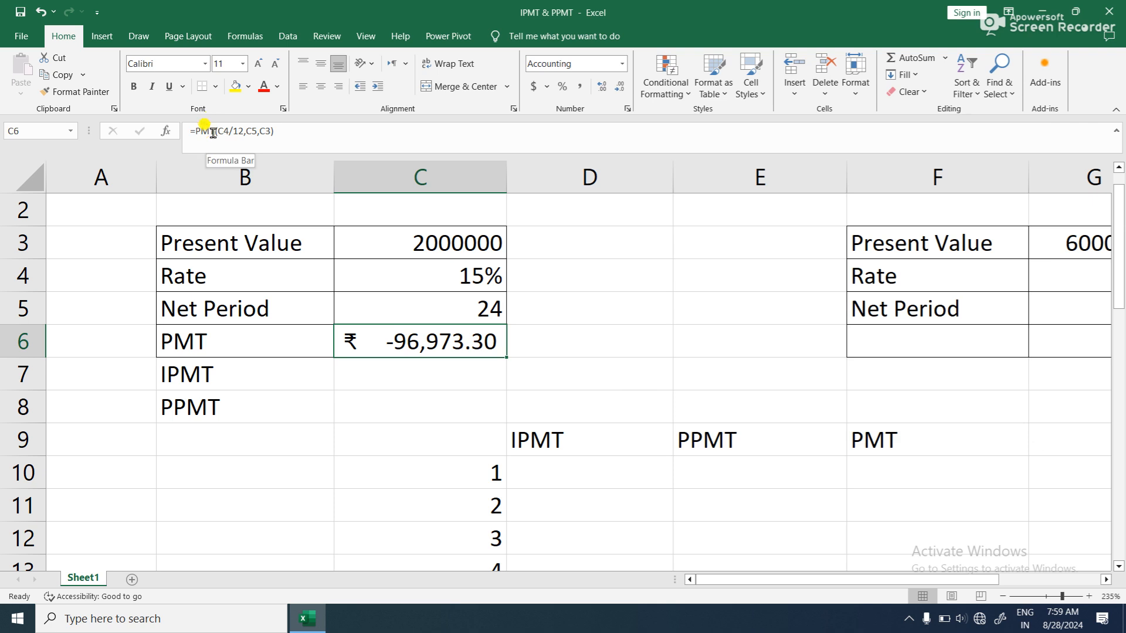
# Negate the formula in C6 to =-PMT(C4/12,C5,C3) and apply the comma number style to the cell
pyautogui.click(195, 131)
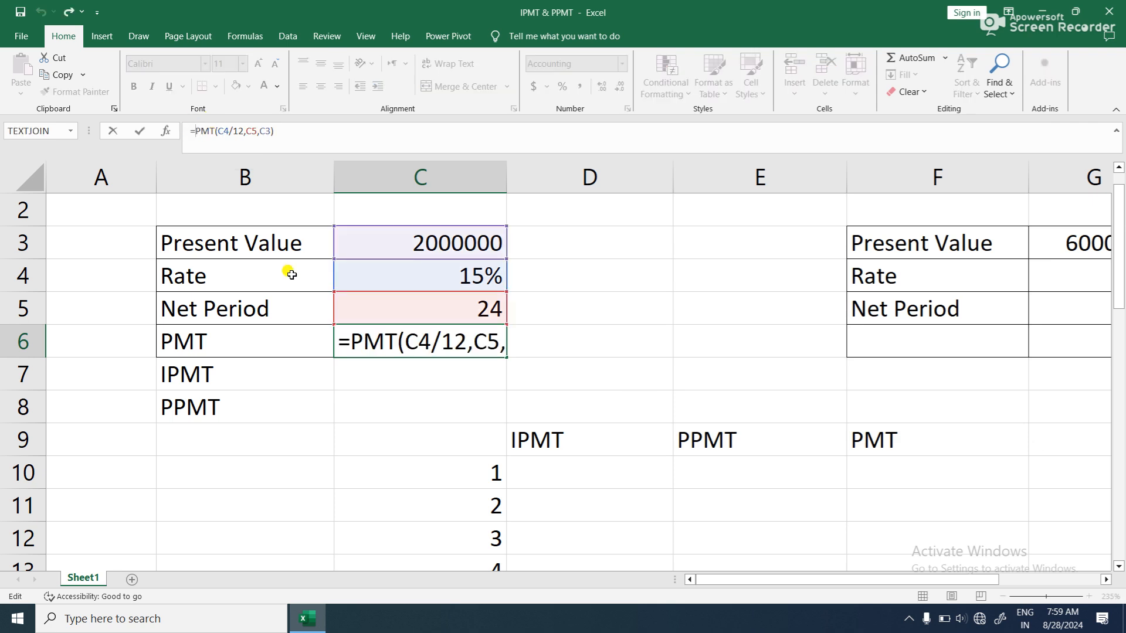
pyautogui.write('-')
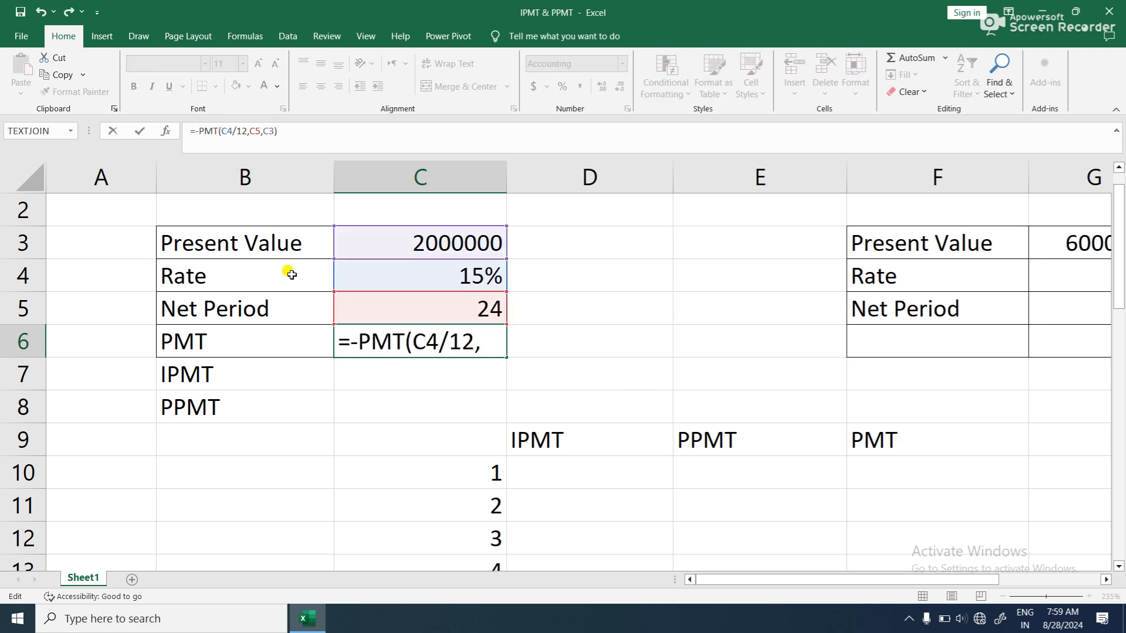
pyautogui.press('Return')
pyautogui.click(397, 343)
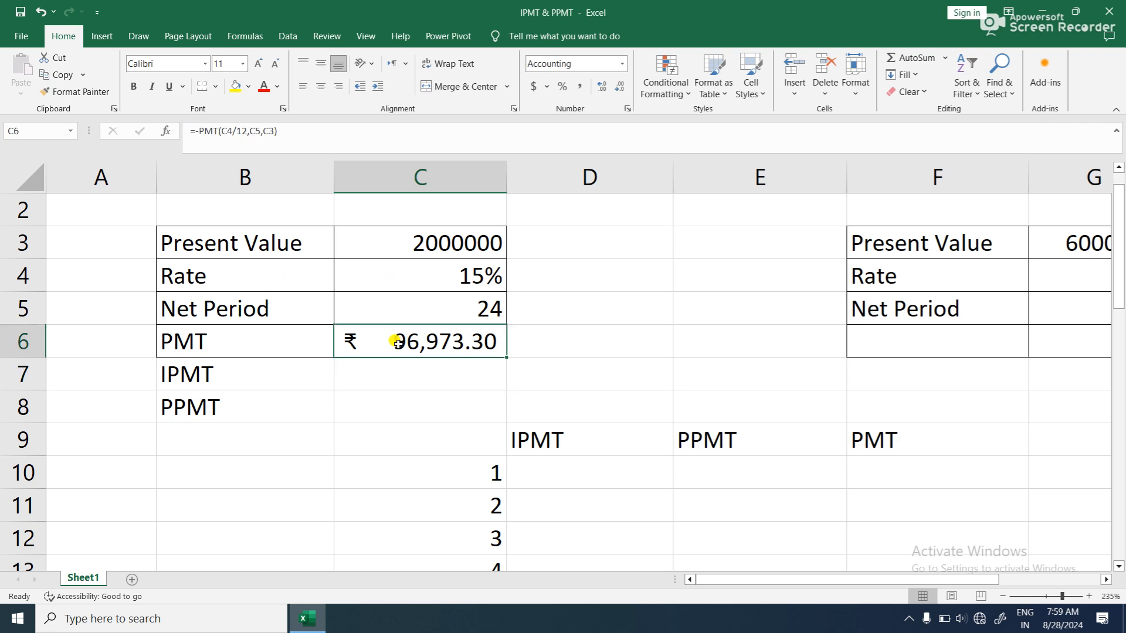
pyautogui.click(579, 87)
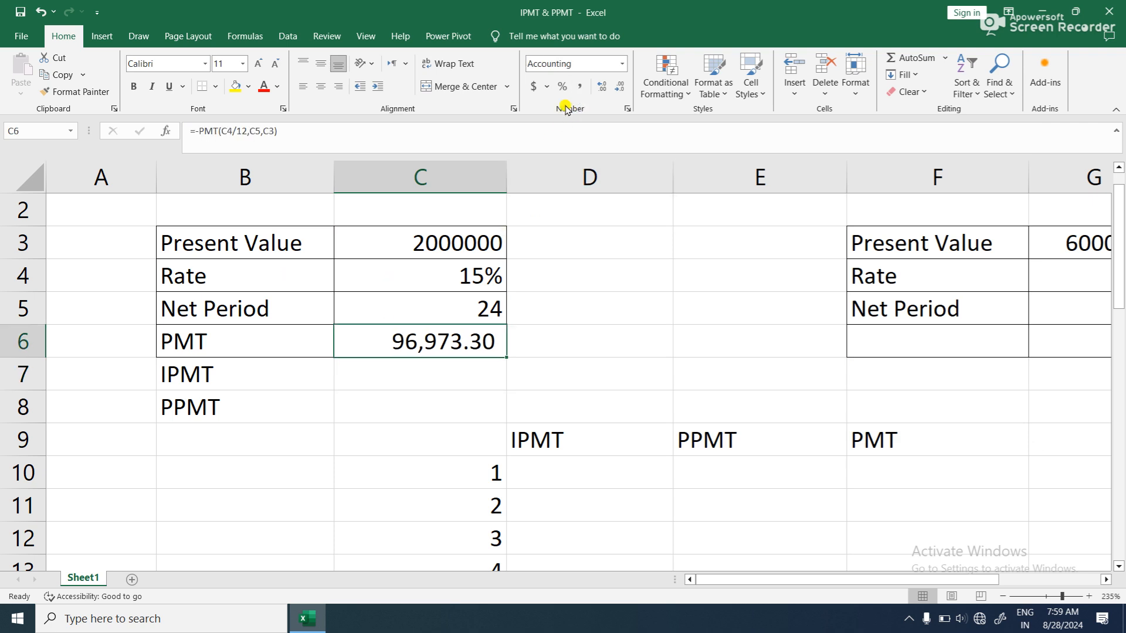
# Enter =IPMT(C4/12,1,C5,C3) in C7 for the first period's interest and apply the comma number style to the cell
pyautogui.click(395, 376)
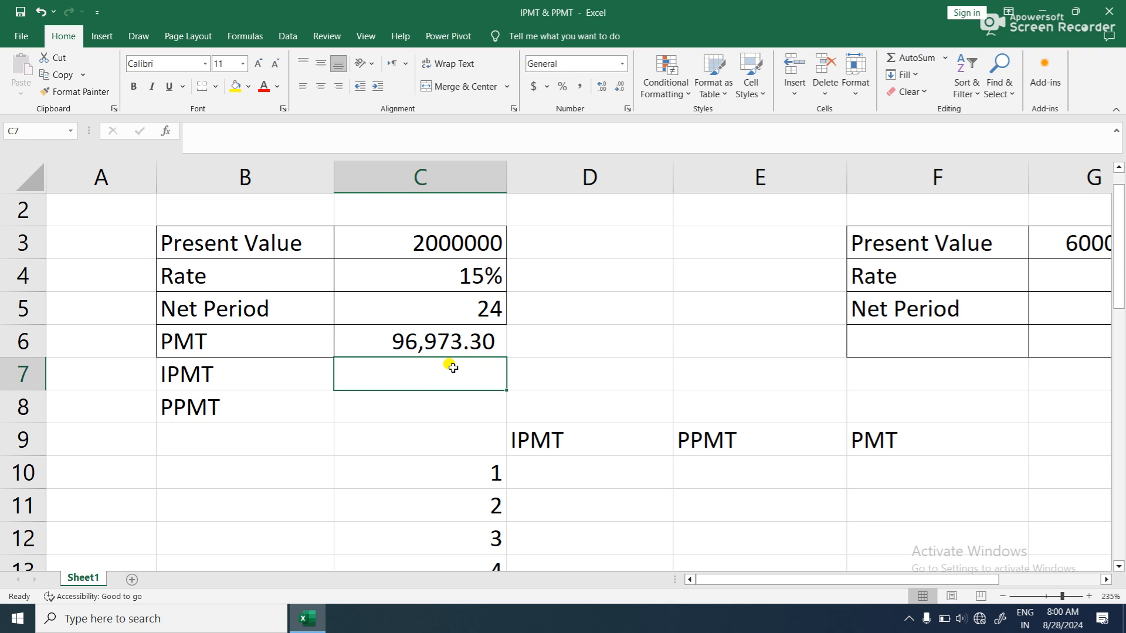
pyautogui.scroll(1, 453, 367)
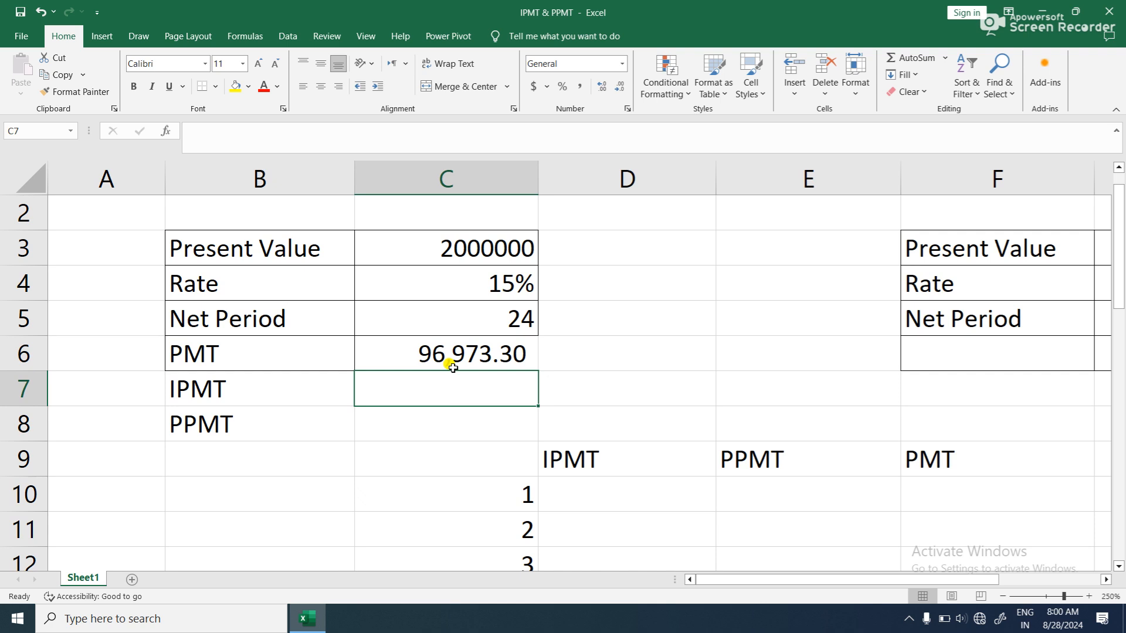
pyautogui.doubleClick(490, 377)
pyautogui.write('=')
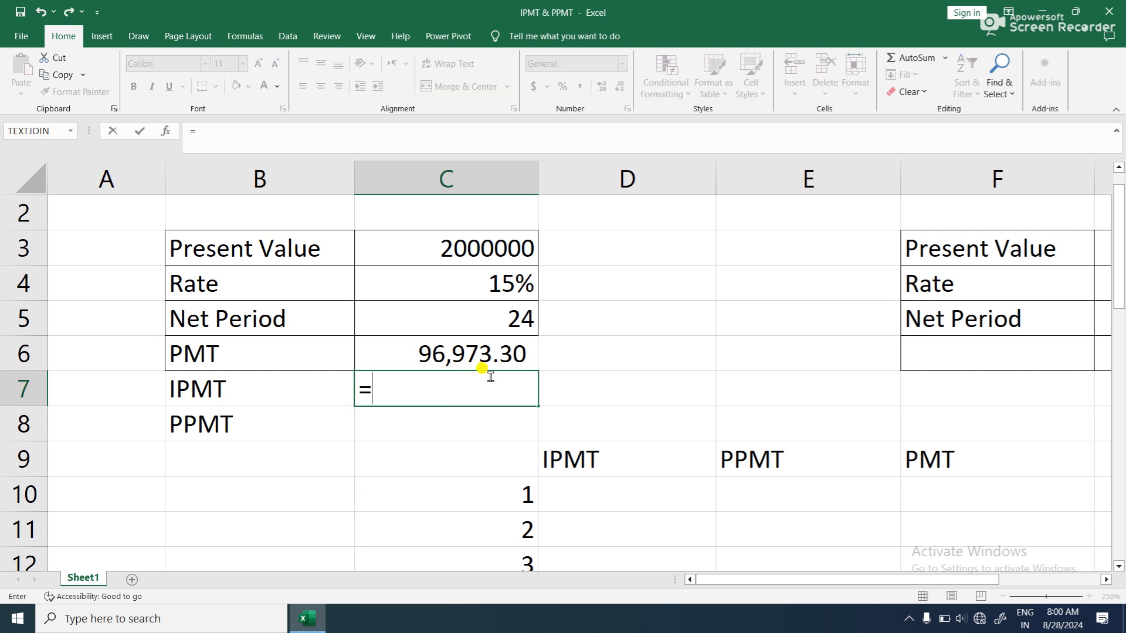
pyautogui.write('I')
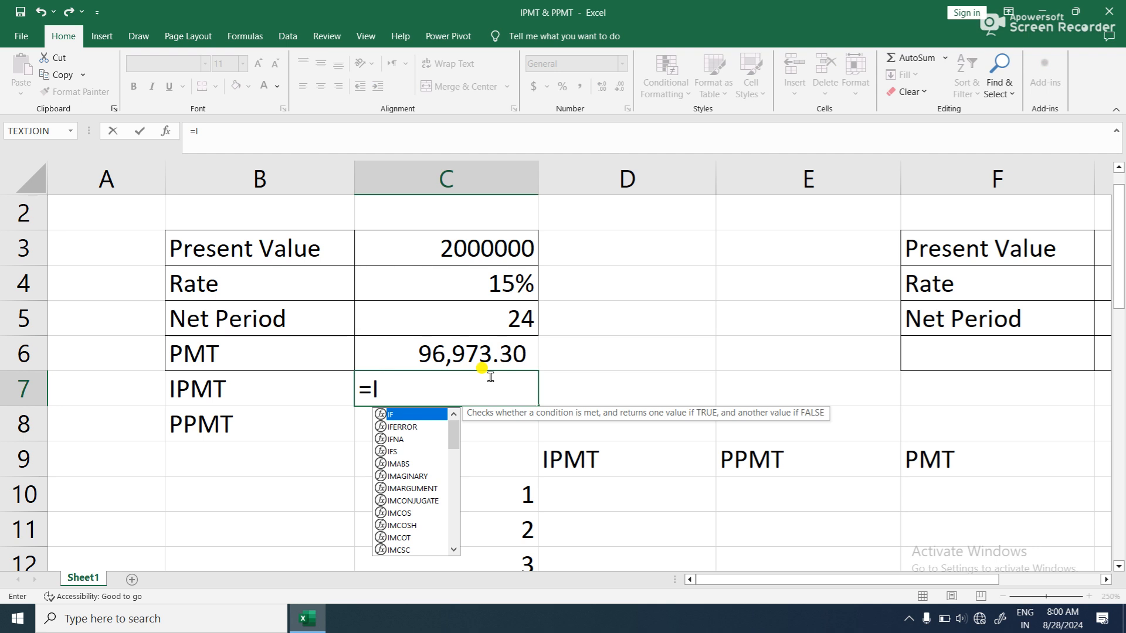
pyautogui.write('PMT')
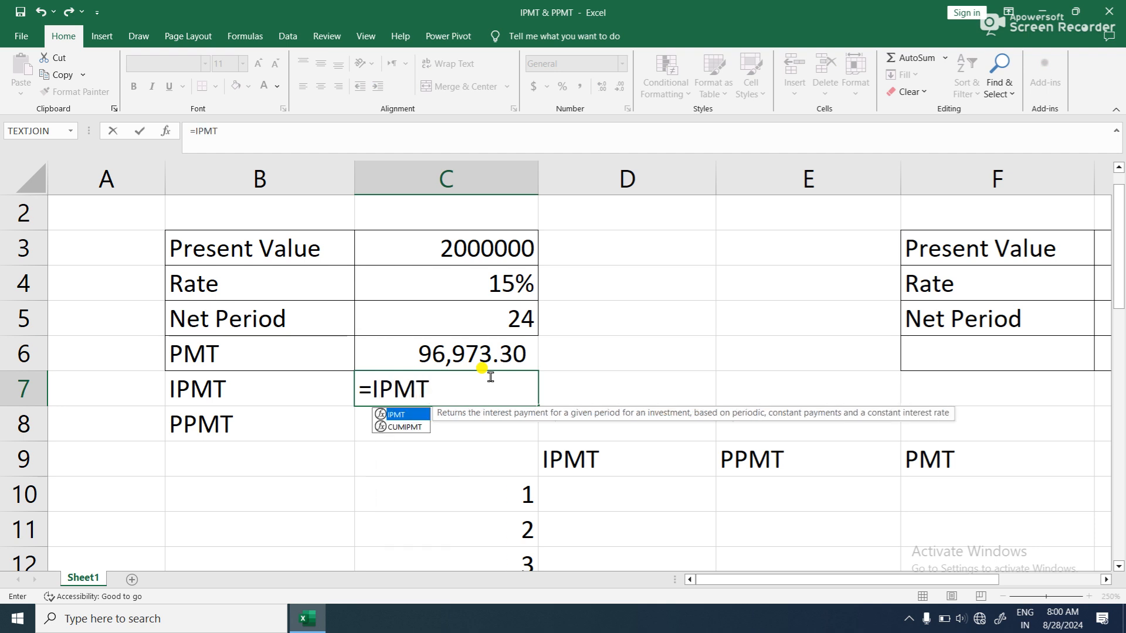
pyautogui.write('(')
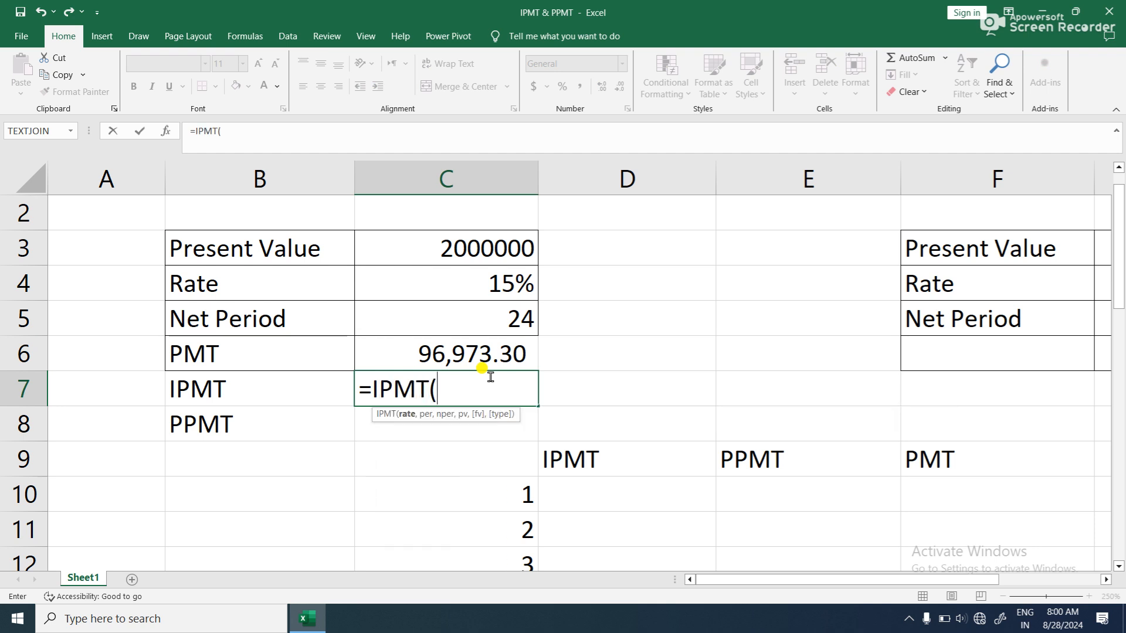
pyautogui.click(520, 286)
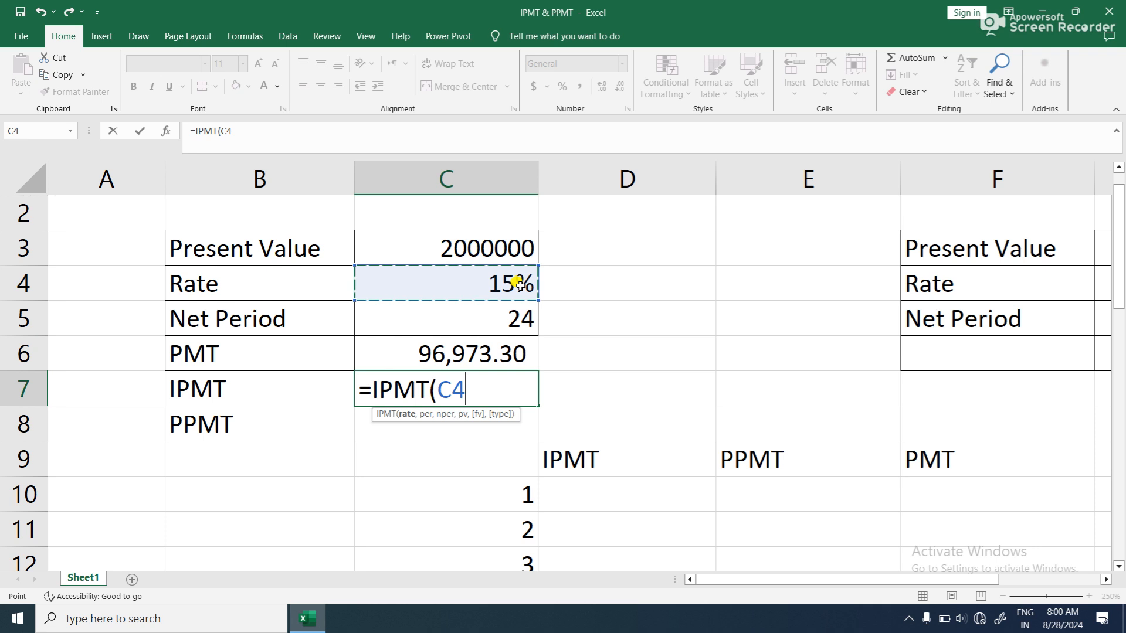
pyautogui.write('/')
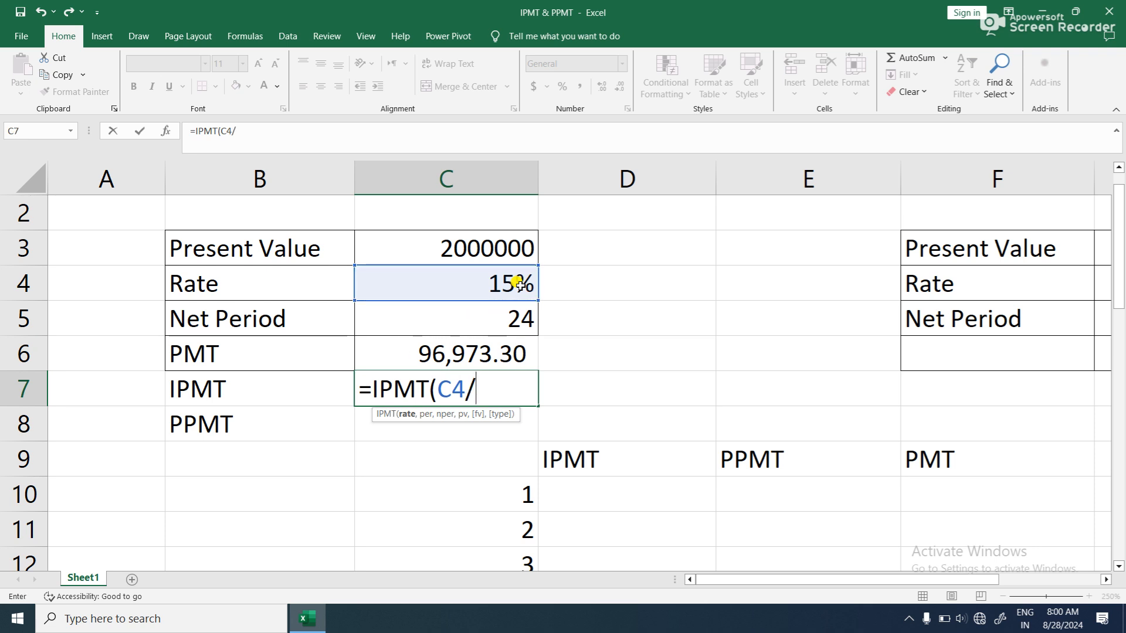
pyautogui.write('12,')
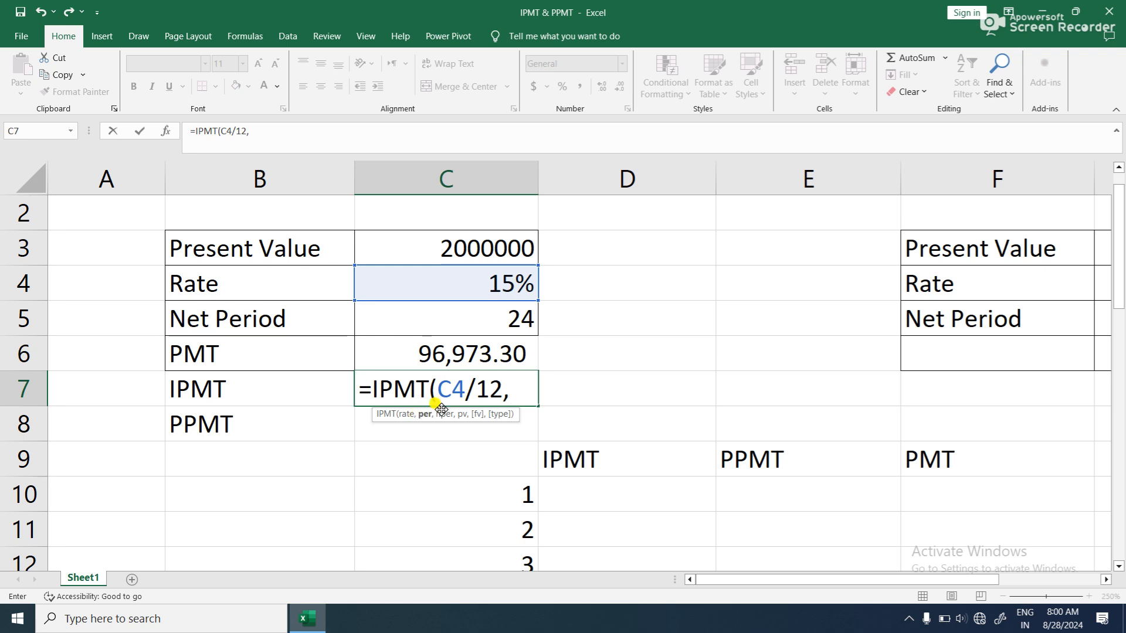
pyautogui.write('1,')
pyautogui.click(515, 316)
pyautogui.write(',')
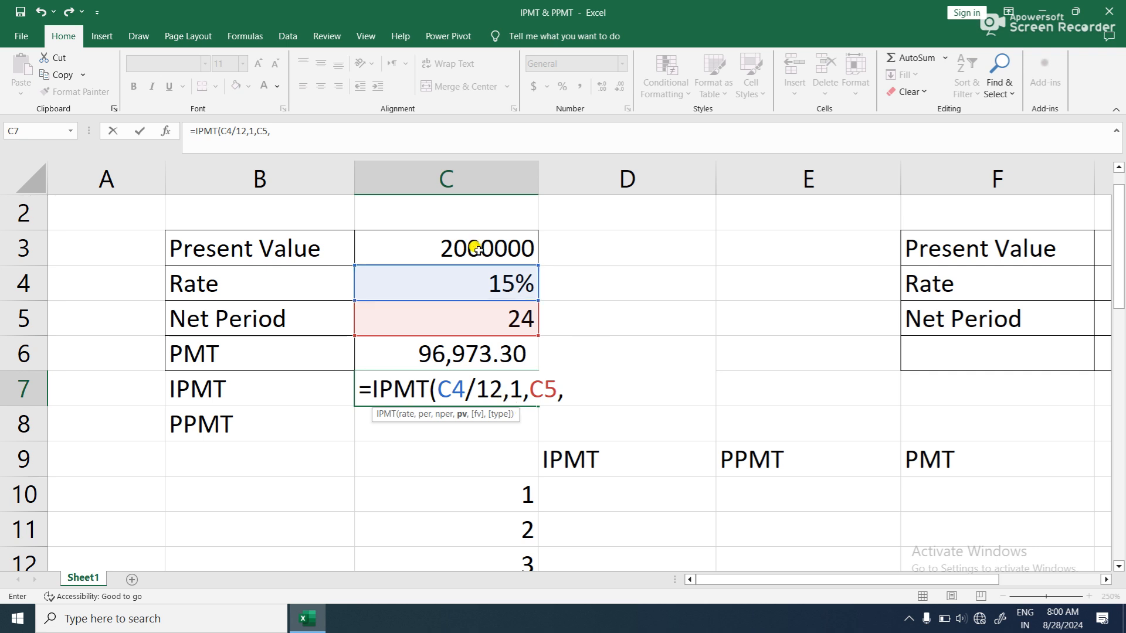
pyautogui.click(525, 247)
pyautogui.write(')')
pyautogui.hotkey('ctrl', 'Return')
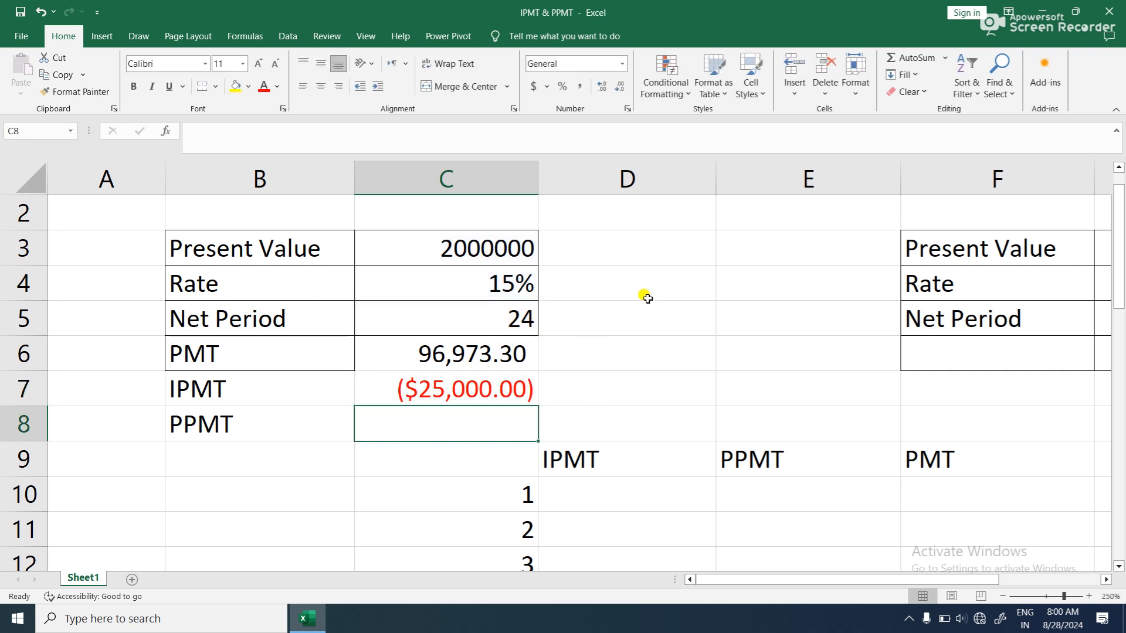
pyautogui.click(502, 390)
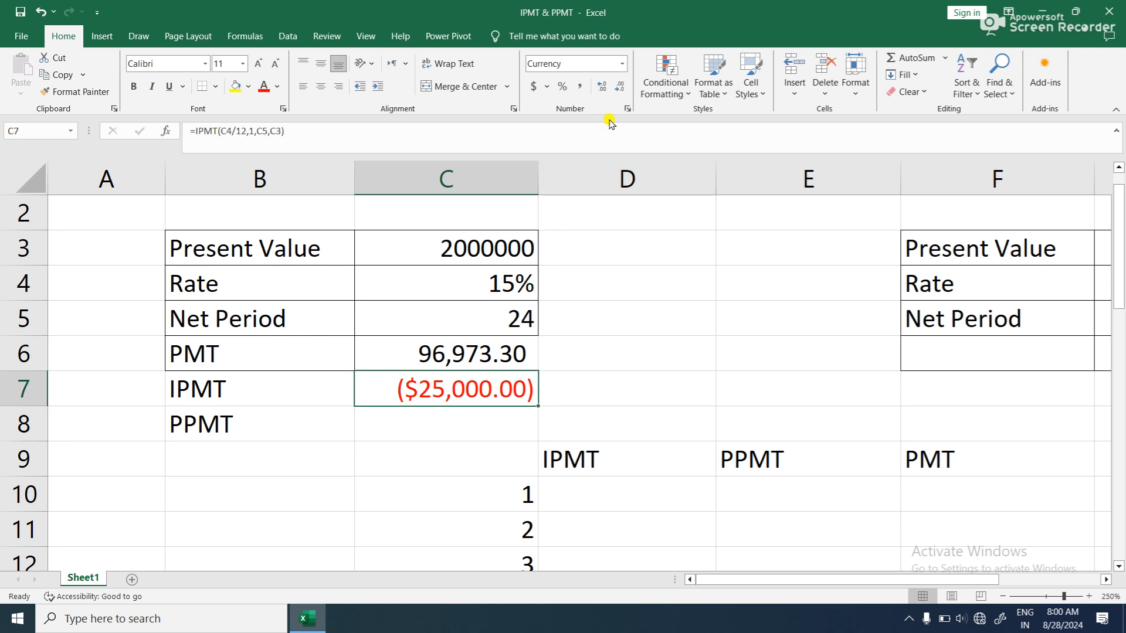
pyautogui.click(579, 87)
# Enter =PPMT(C4/12,1,C5,C3) in C8 for the first period's principal and apply the comma number style to the cell
pyautogui.click(450, 423)
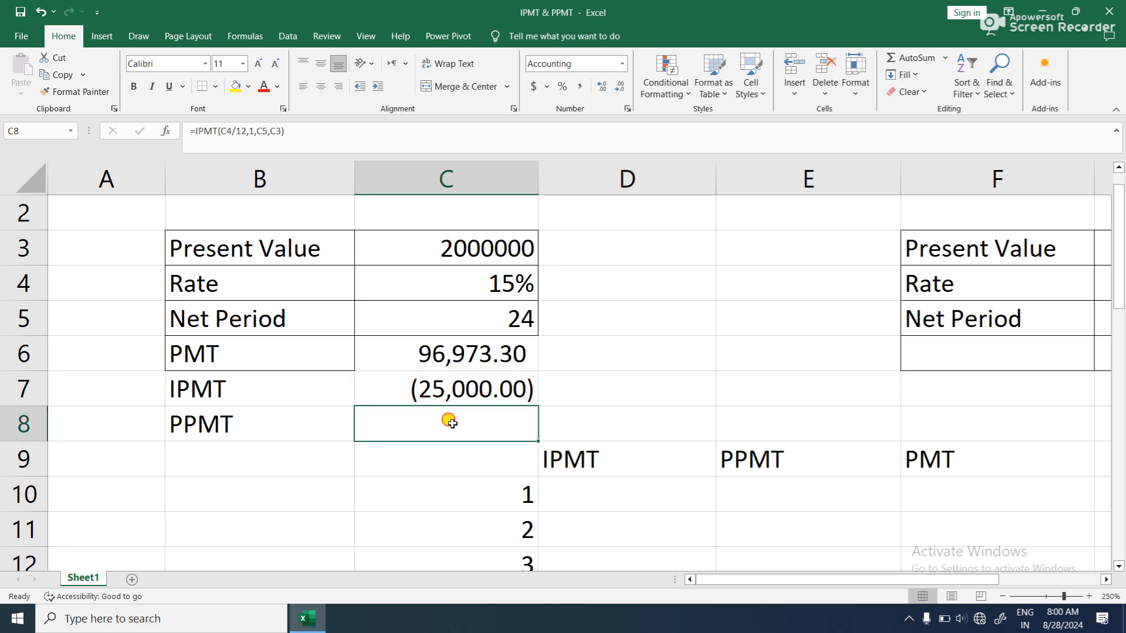
pyautogui.write('=')
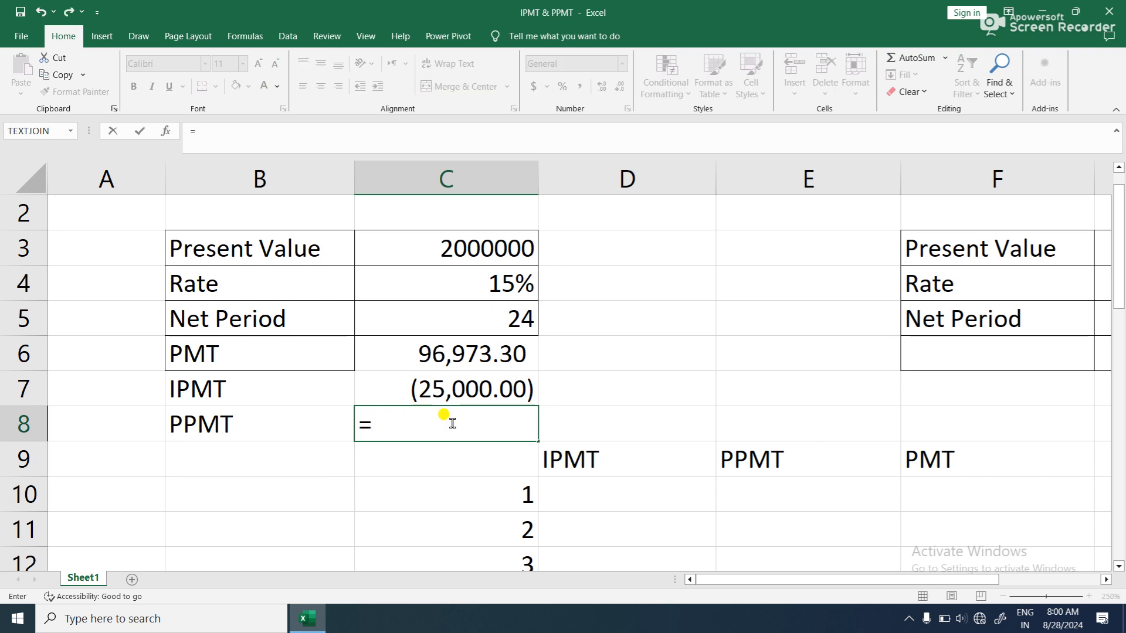
pyautogui.write('PPMT')
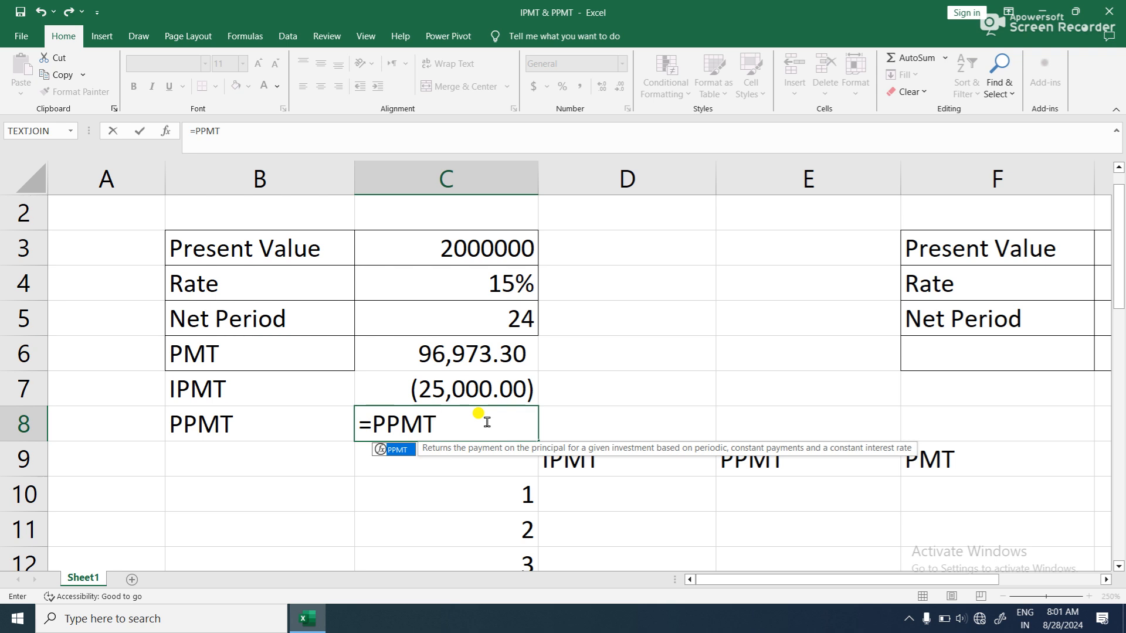
pyautogui.write('(')
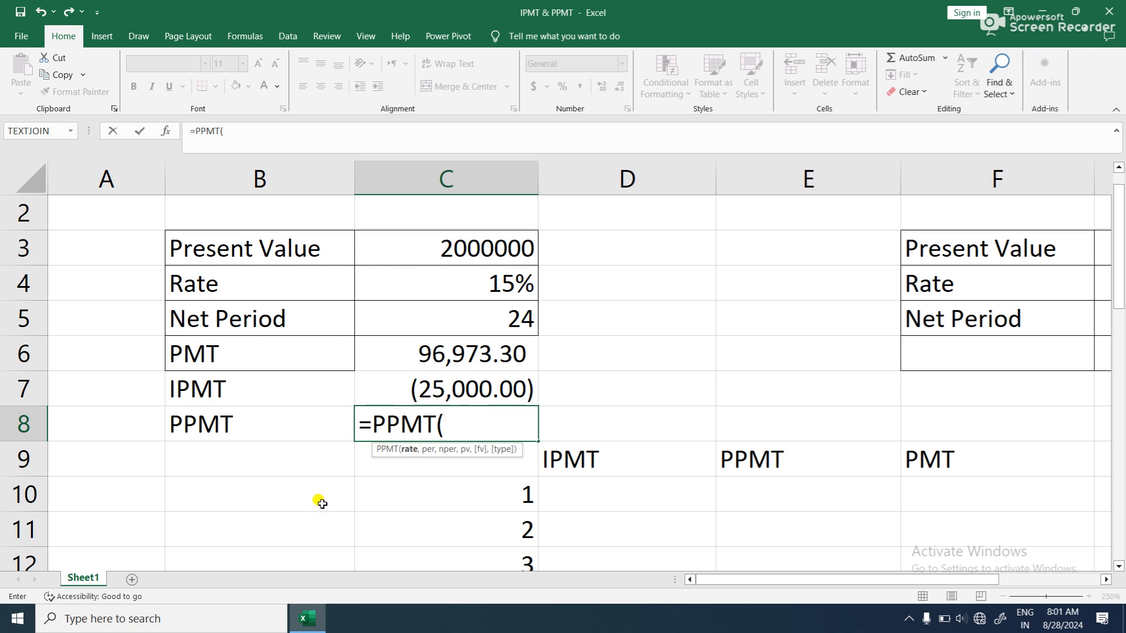
pyautogui.click(514, 282)
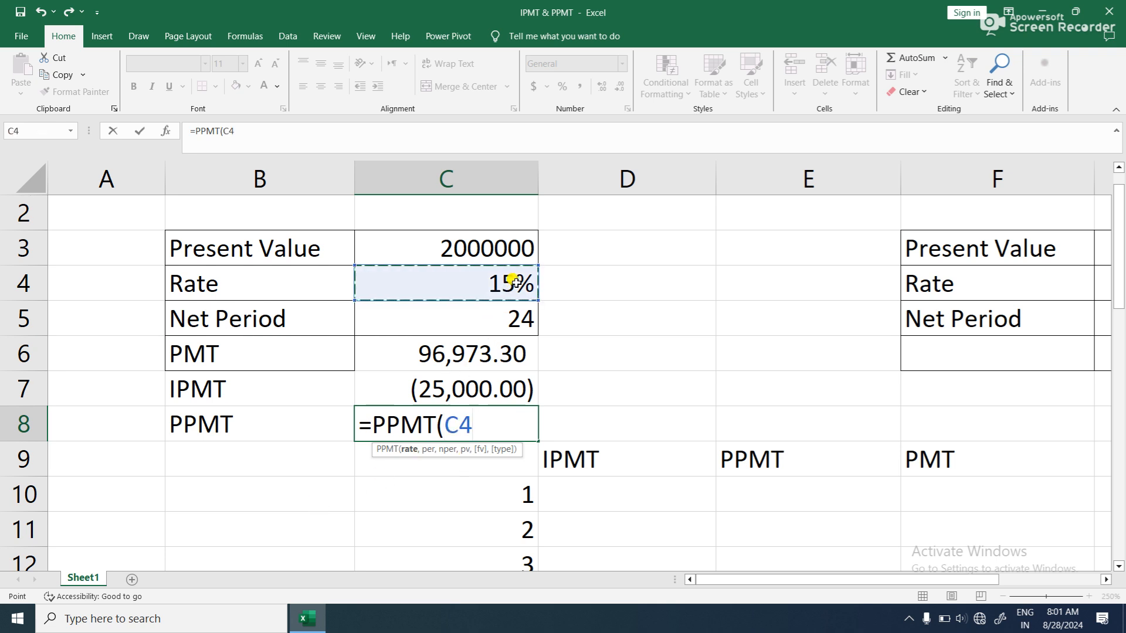
pyautogui.write('/')
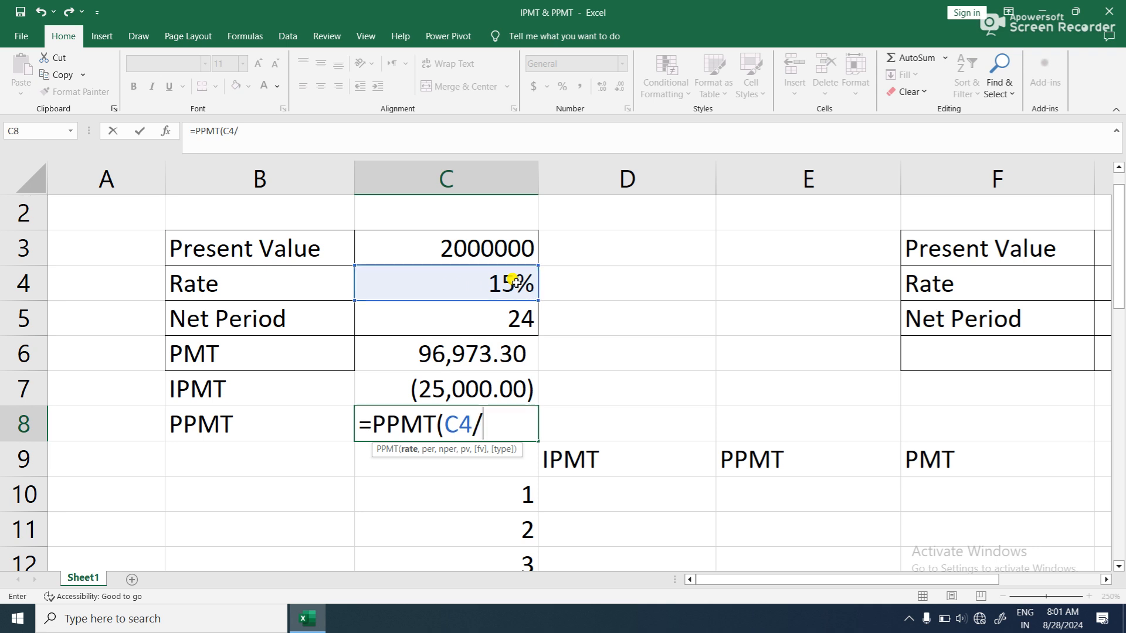
pyautogui.write('12,')
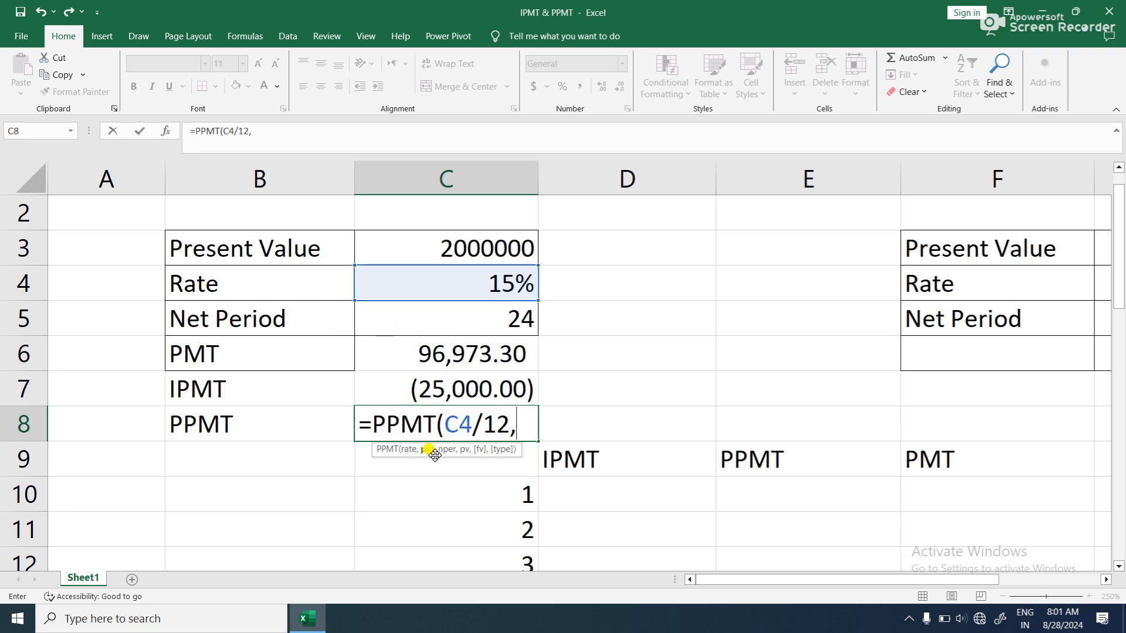
pyautogui.write('1,')
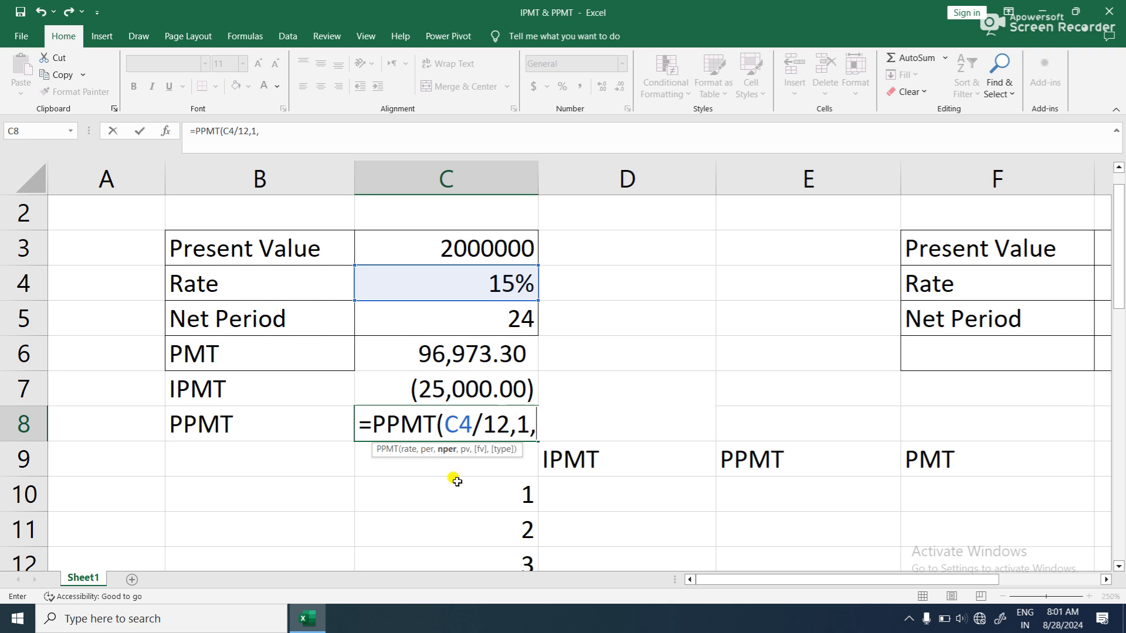
pyautogui.click(512, 321)
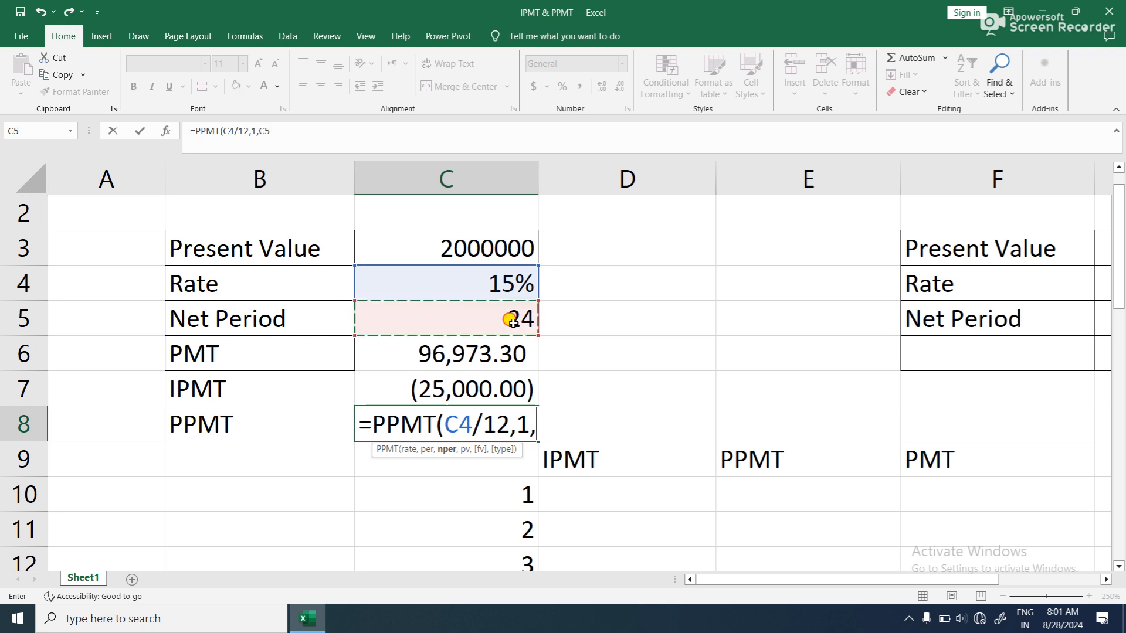
pyautogui.write(',')
pyautogui.click(491, 247)
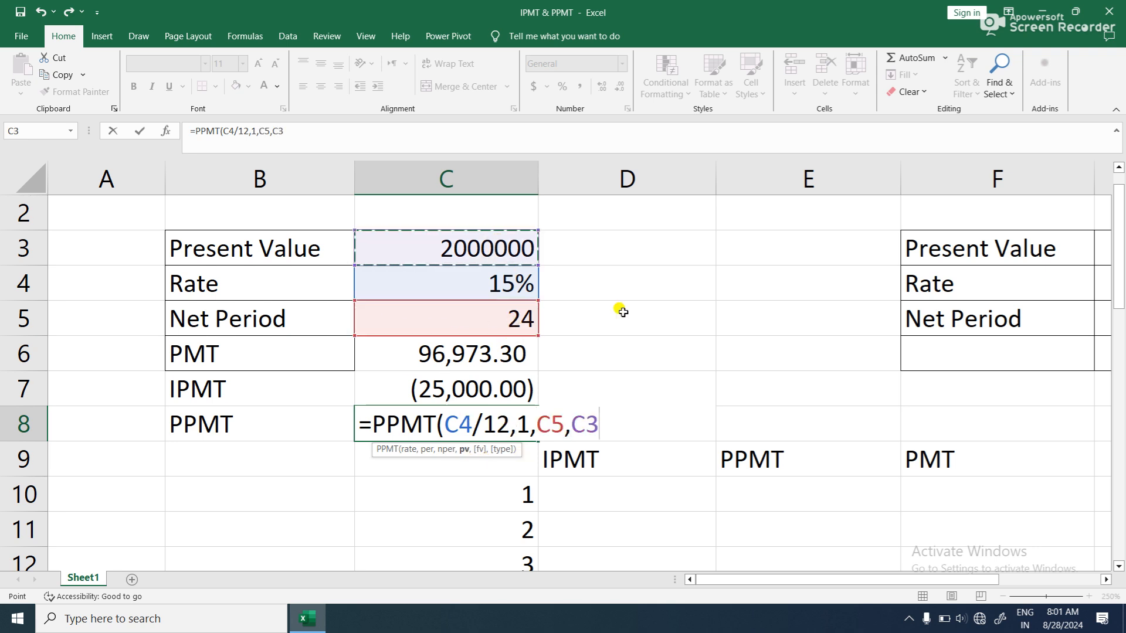
pyautogui.write(')')
pyautogui.press('Return')
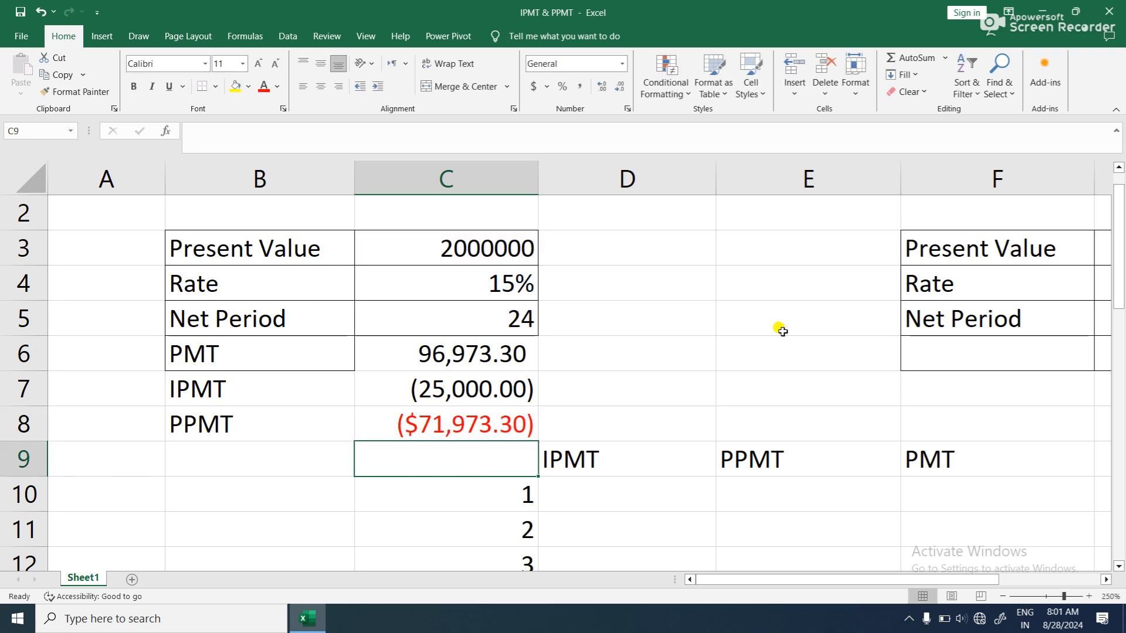
pyautogui.click(475, 411)
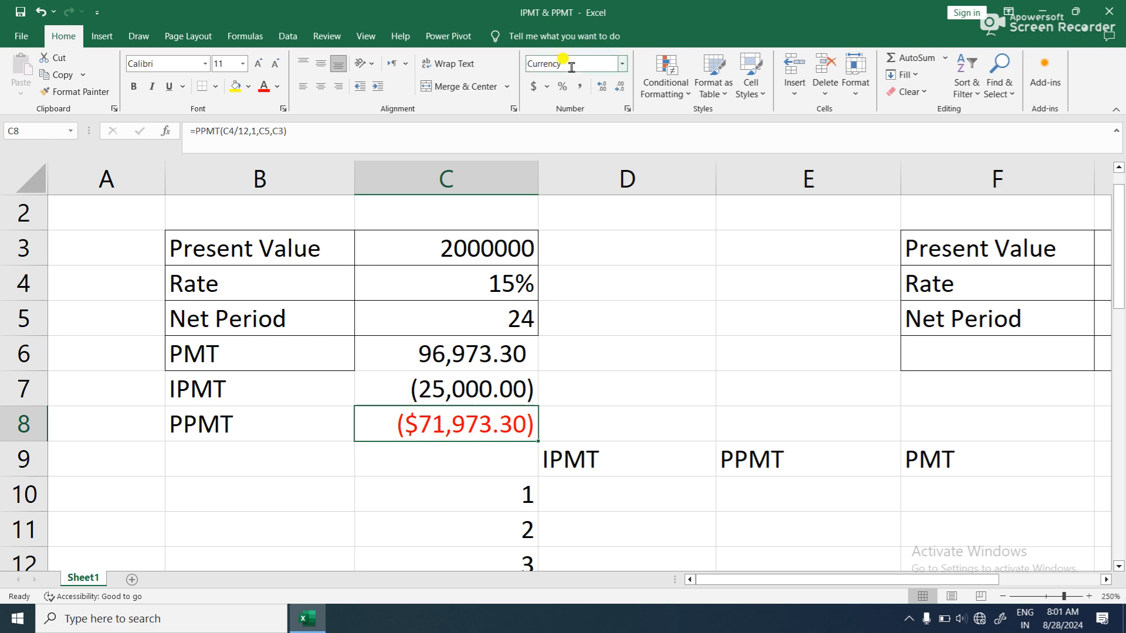
pyautogui.click(581, 86)
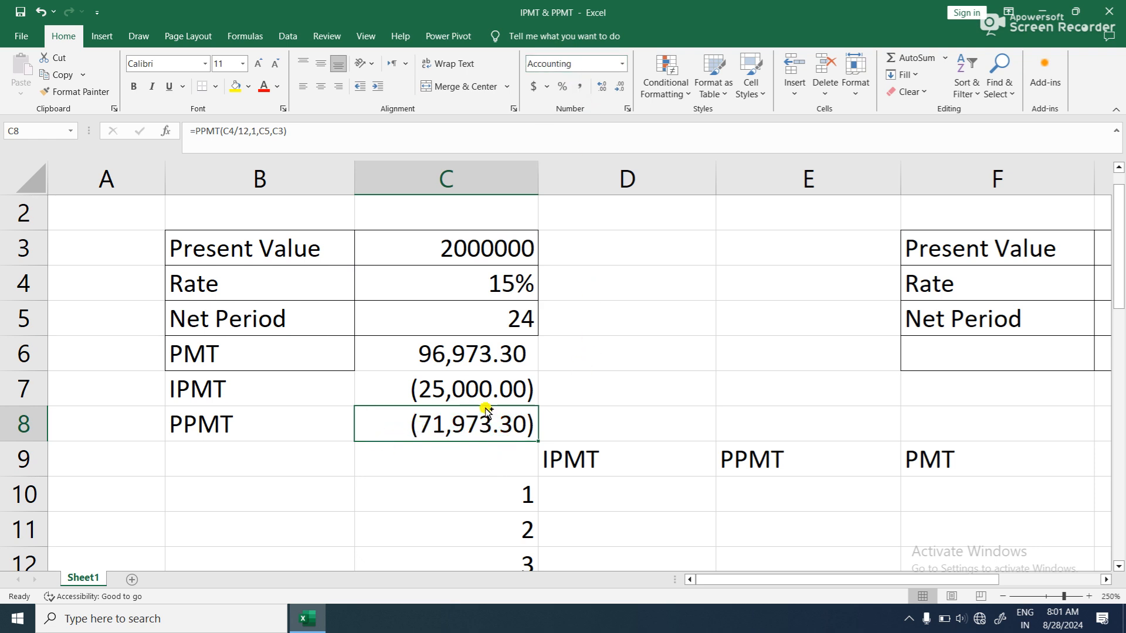
# Enter =C7*C5 in D5 to multiply the first period's interest by the number of periods
pyautogui.keyDown('ctrl'); pyautogui.scroll(2, 484, 408); pyautogui.keyUp('ctrl')
pyautogui.moveTo(937, 580); pyautogui.dragTo(887, 587)
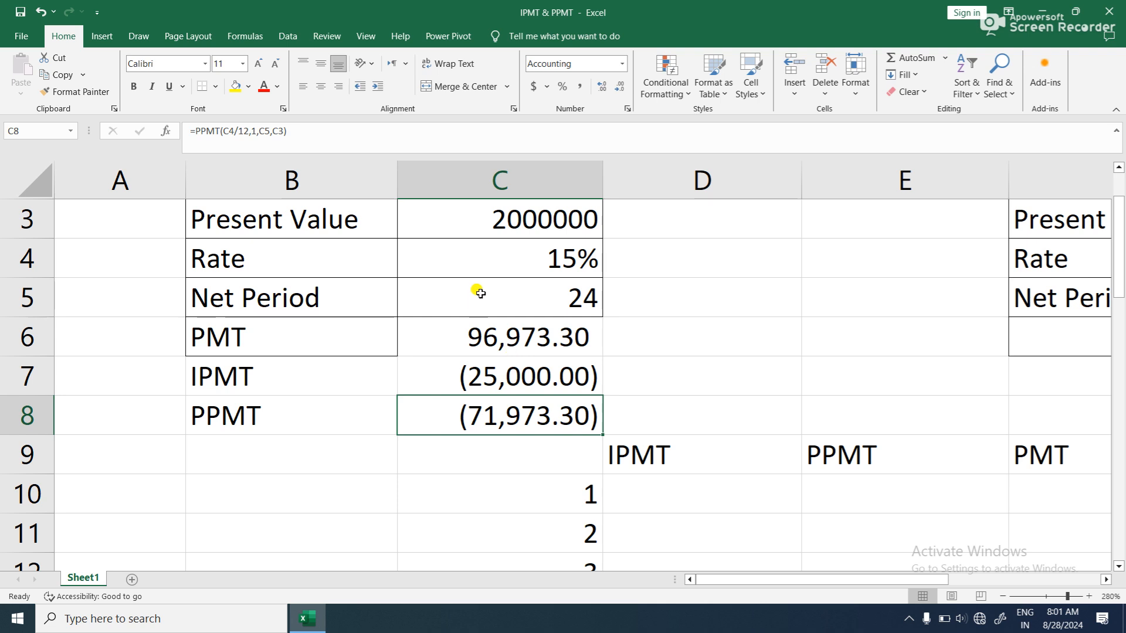
pyautogui.click(435, 375)
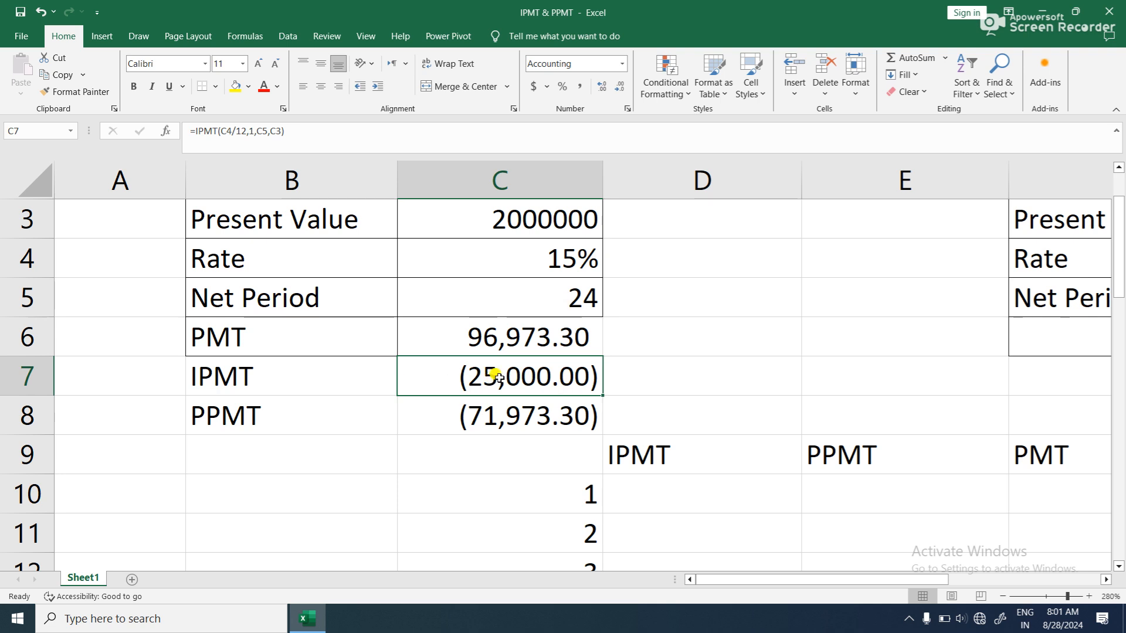
pyautogui.click(701, 295)
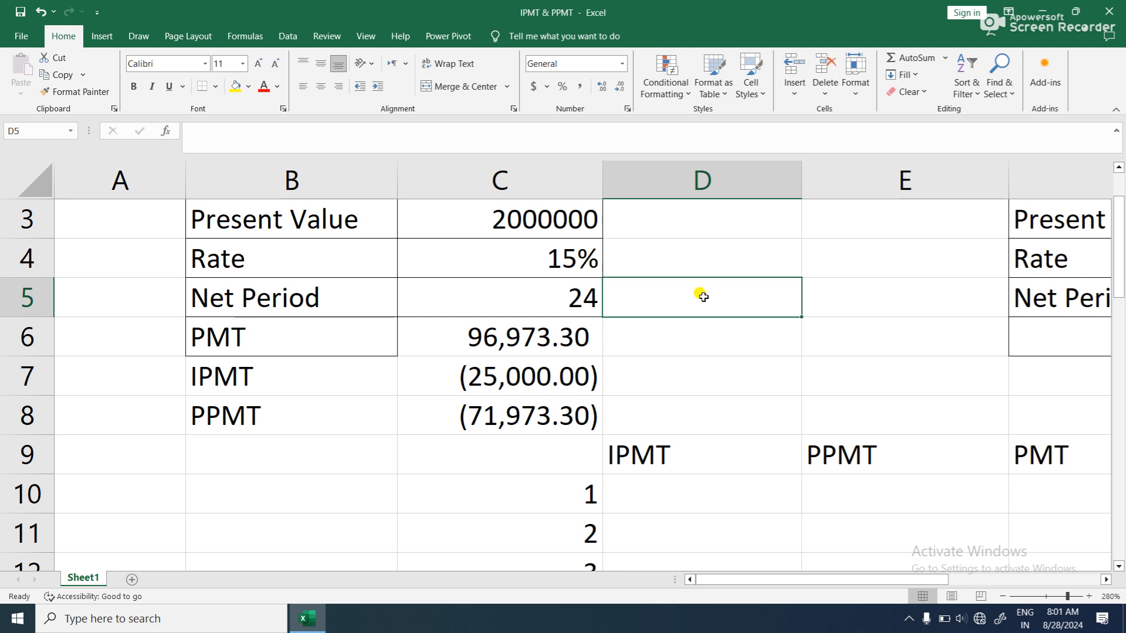
pyautogui.write('=')
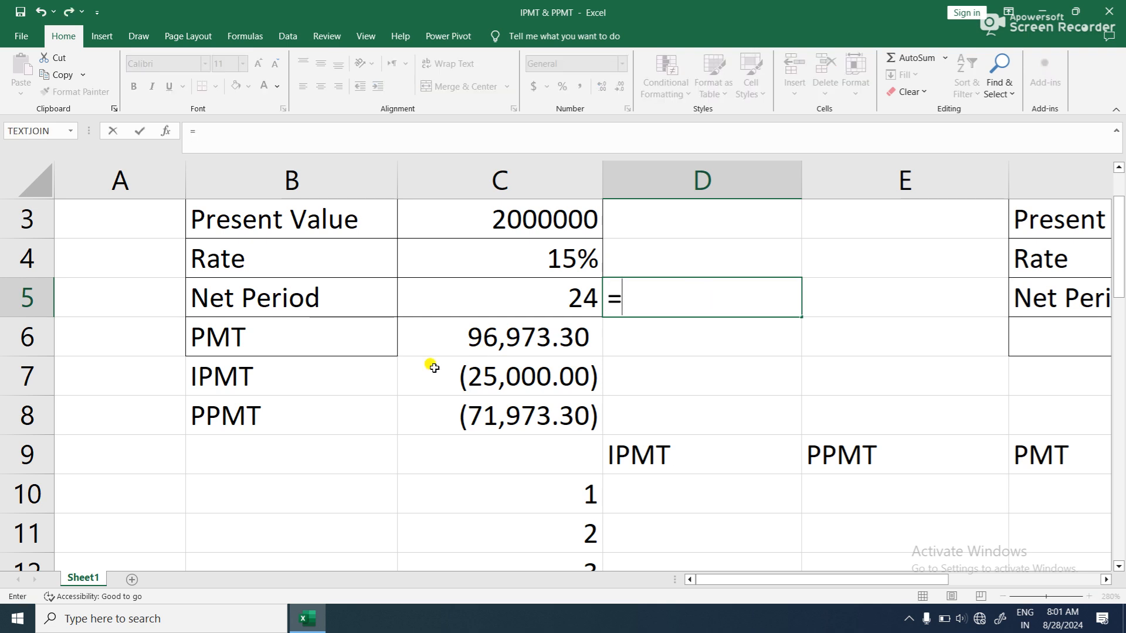
pyautogui.click(490, 376)
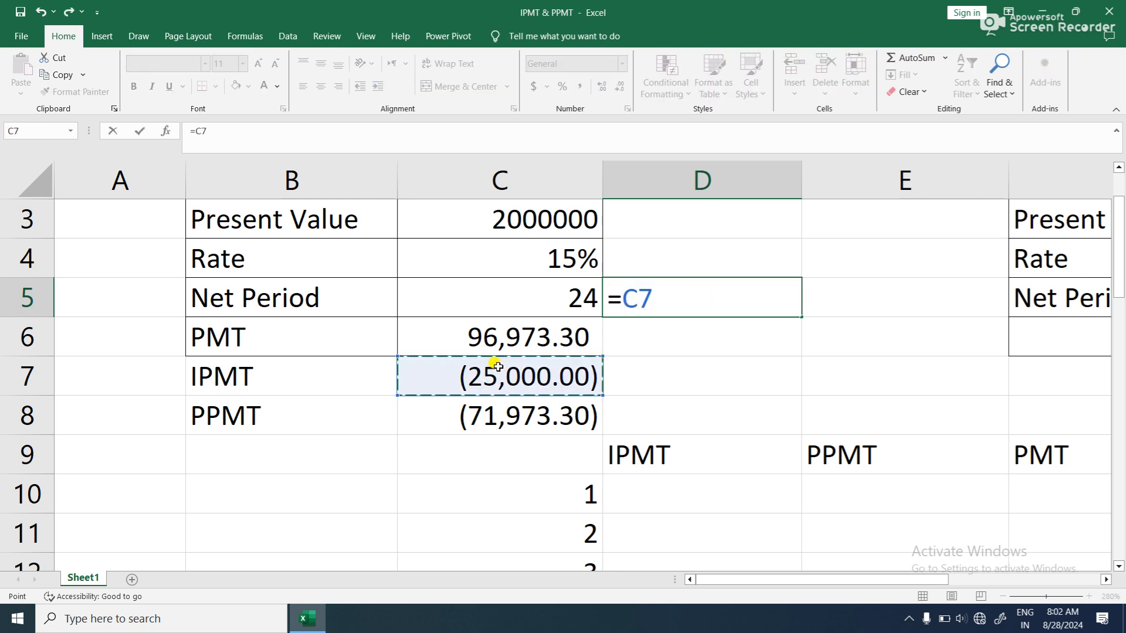
pyautogui.write('*')
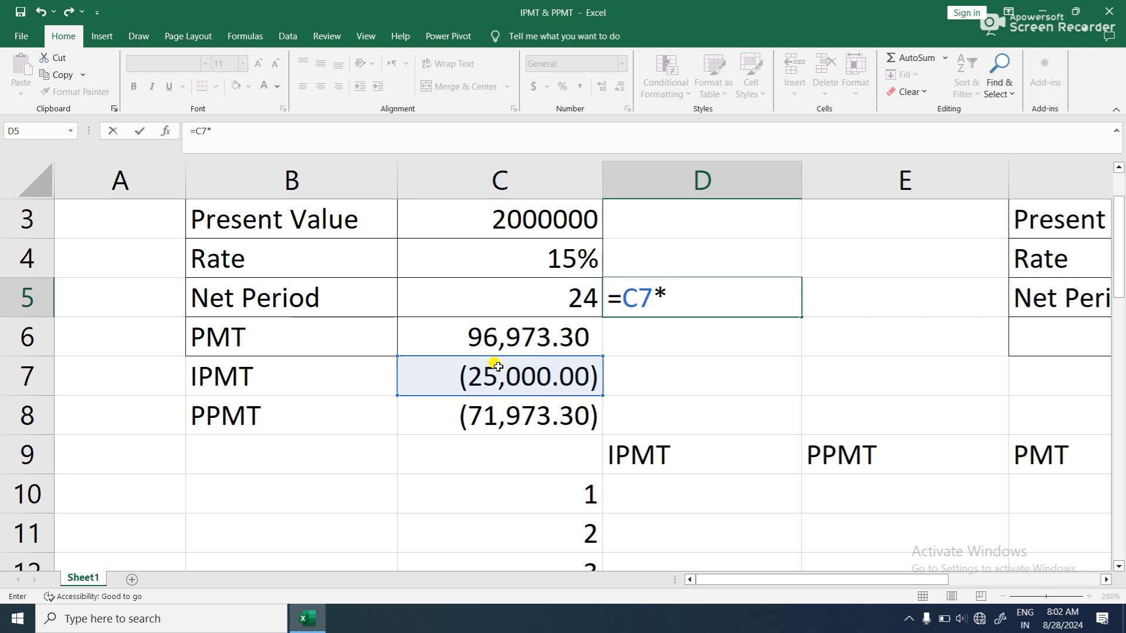
pyautogui.click(565, 298)
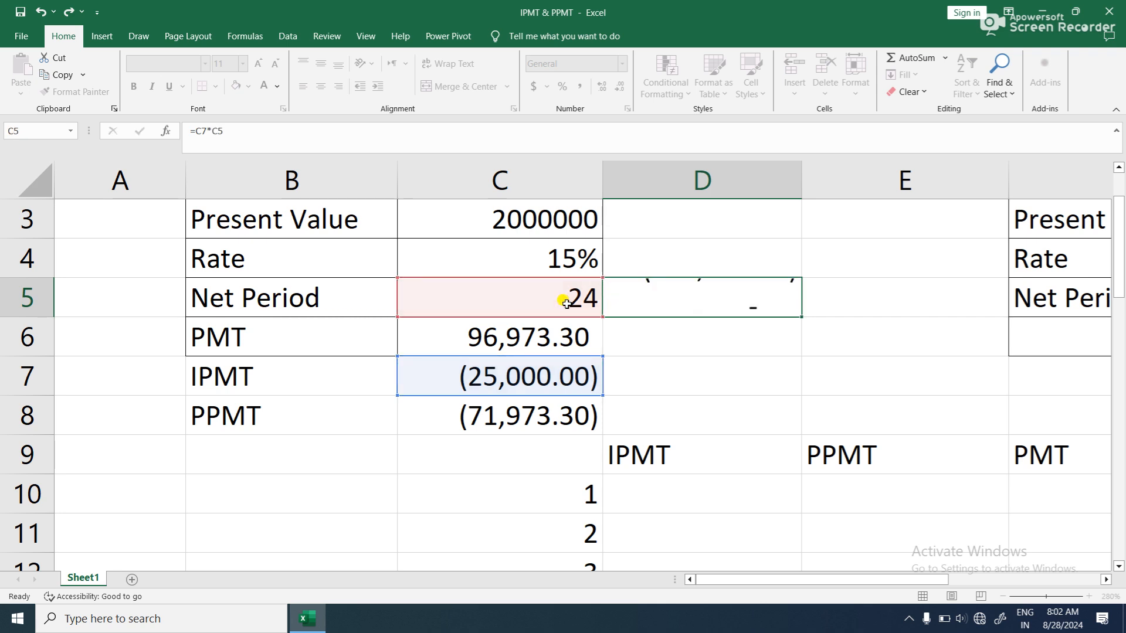
pyautogui.press('Return')
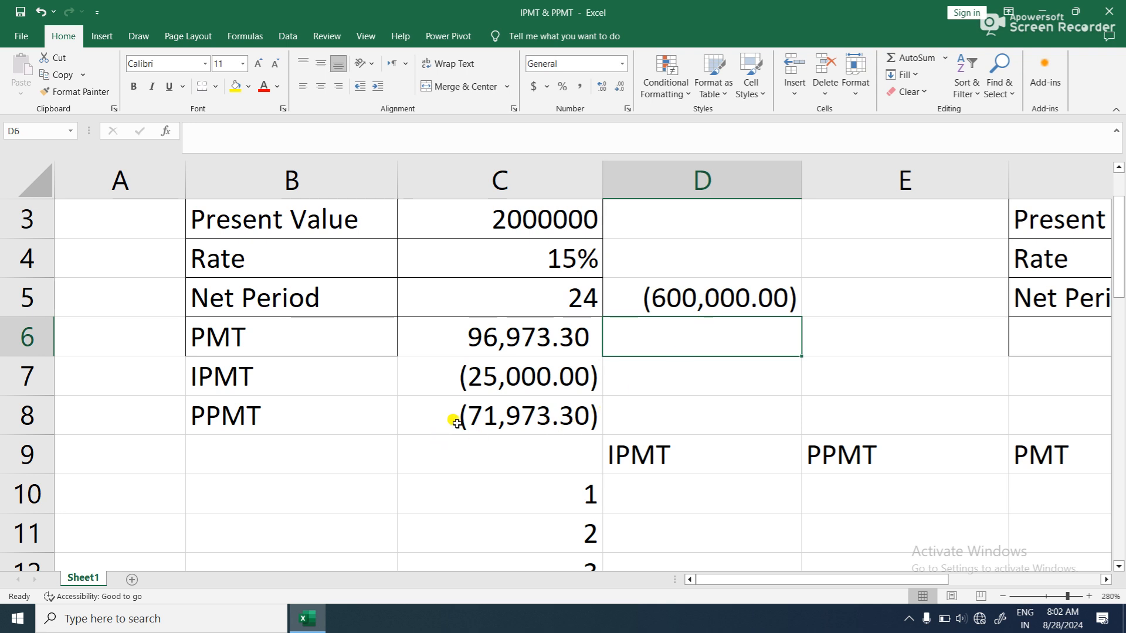
# Enter =C8*C5 in D6 to multiply the first period's principal by the number of periods
pyautogui.click(500, 406)
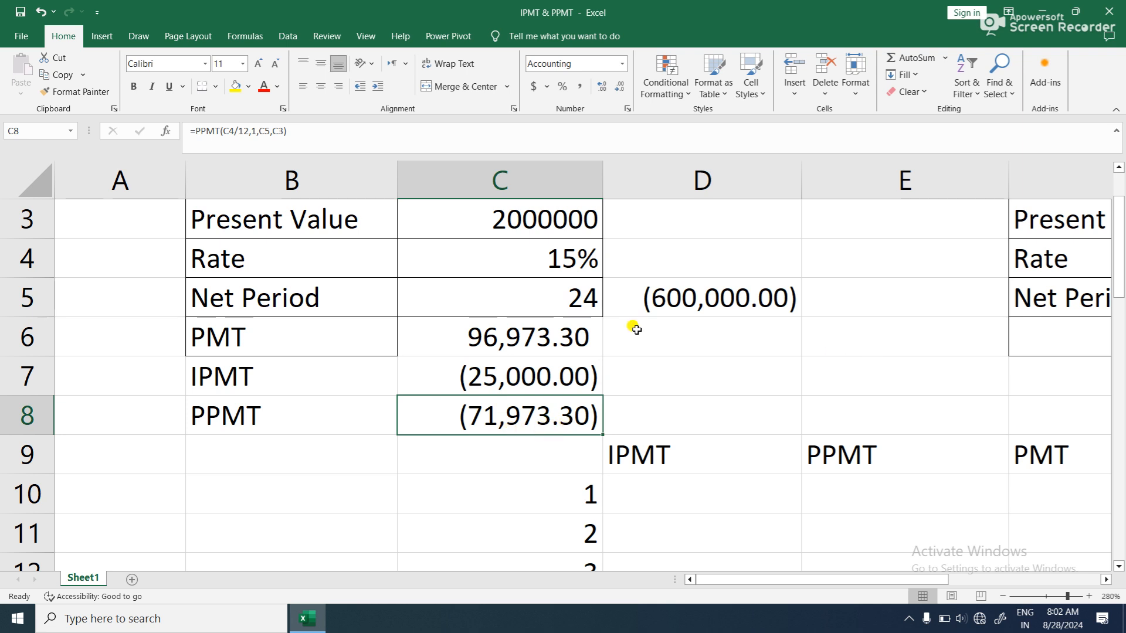
pyautogui.click(662, 339)
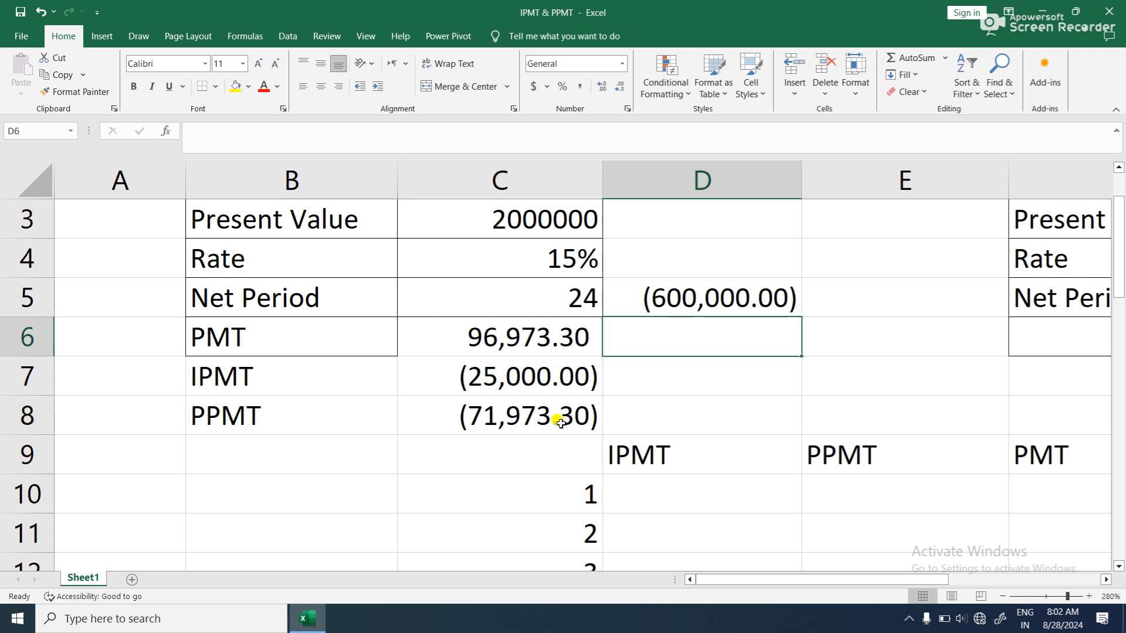
pyautogui.write('=')
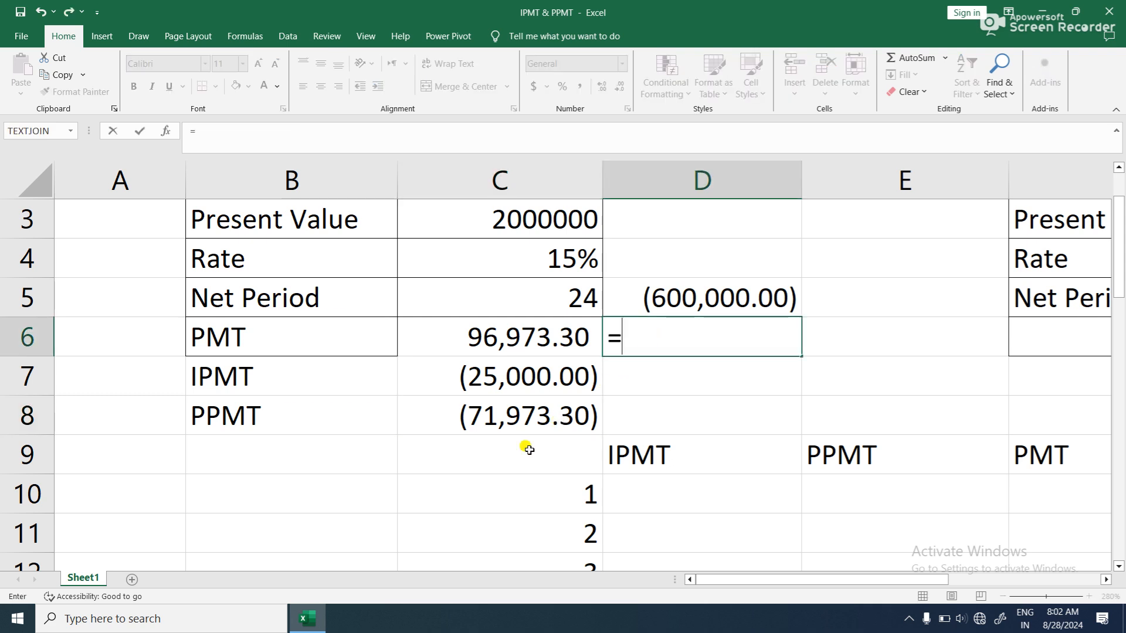
pyautogui.click(522, 415)
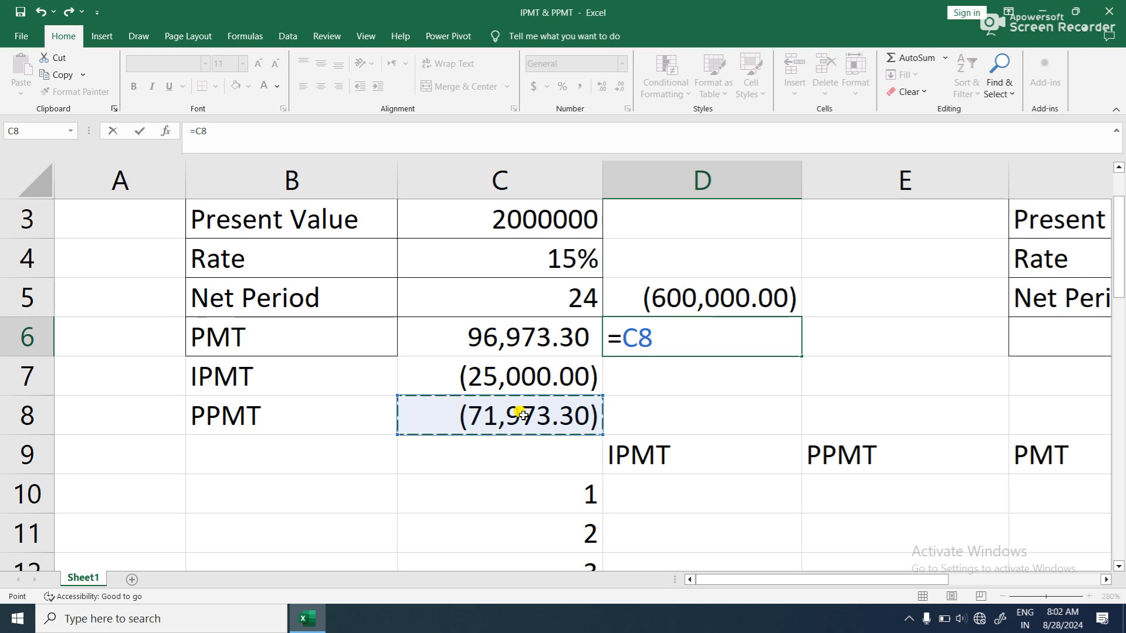
pyautogui.write('*')
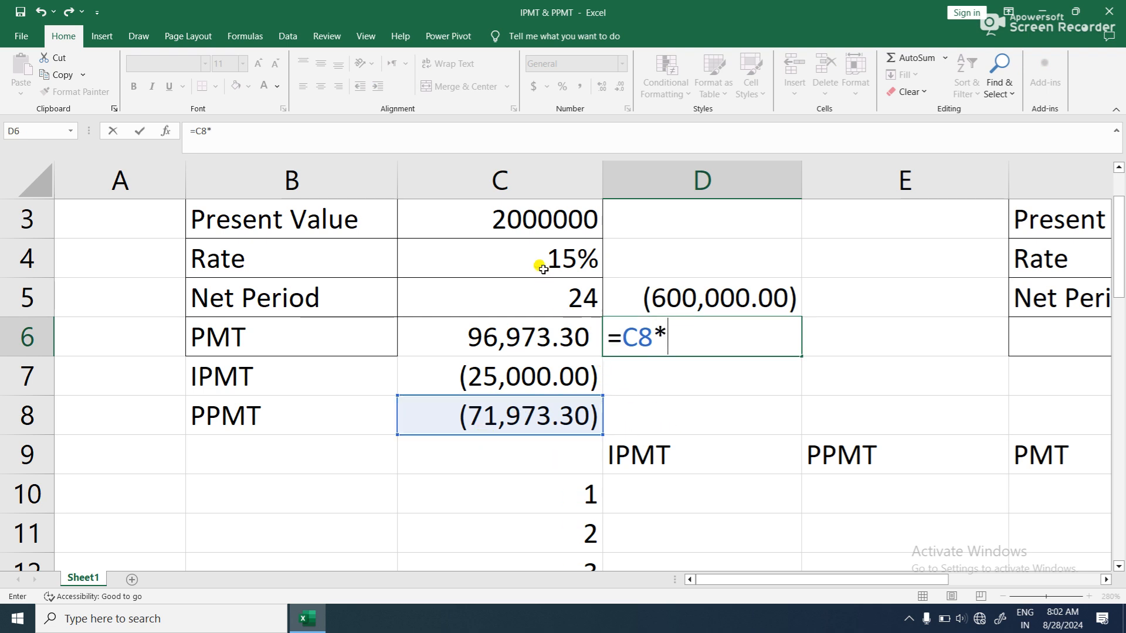
pyautogui.click(557, 289)
pyautogui.press('Return')
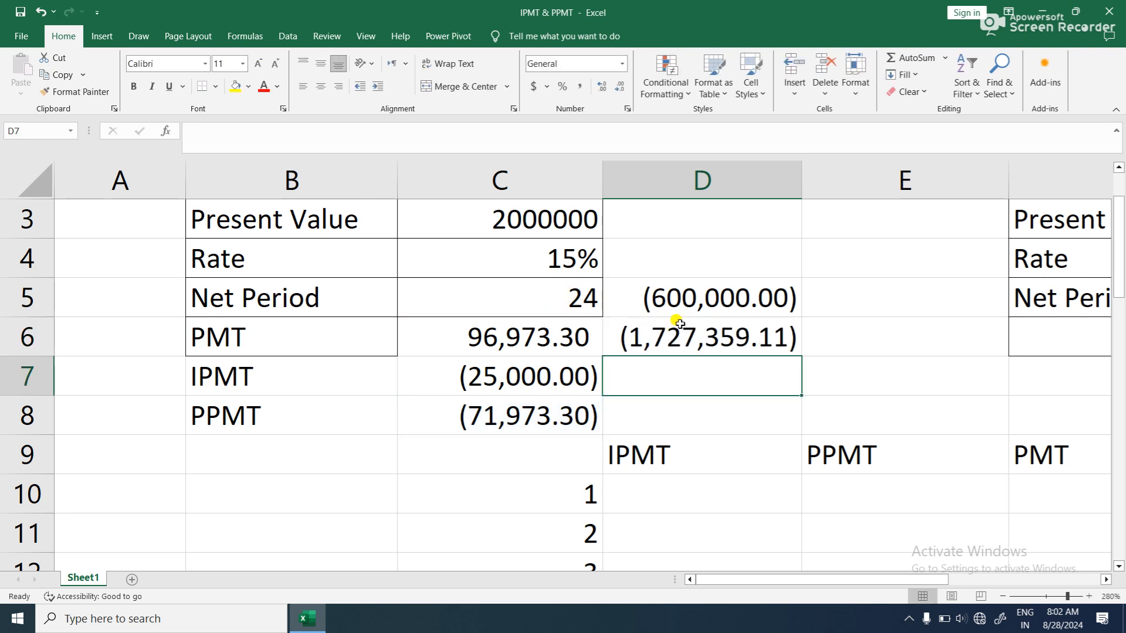
pyautogui.click(545, 343)
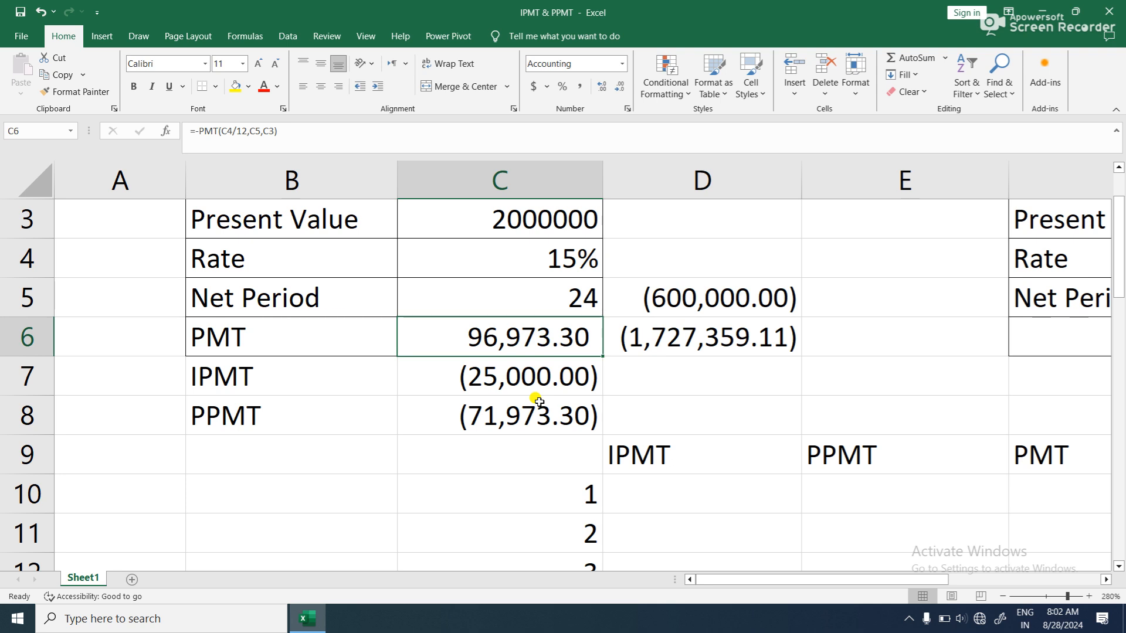
pyautogui.click(748, 294)
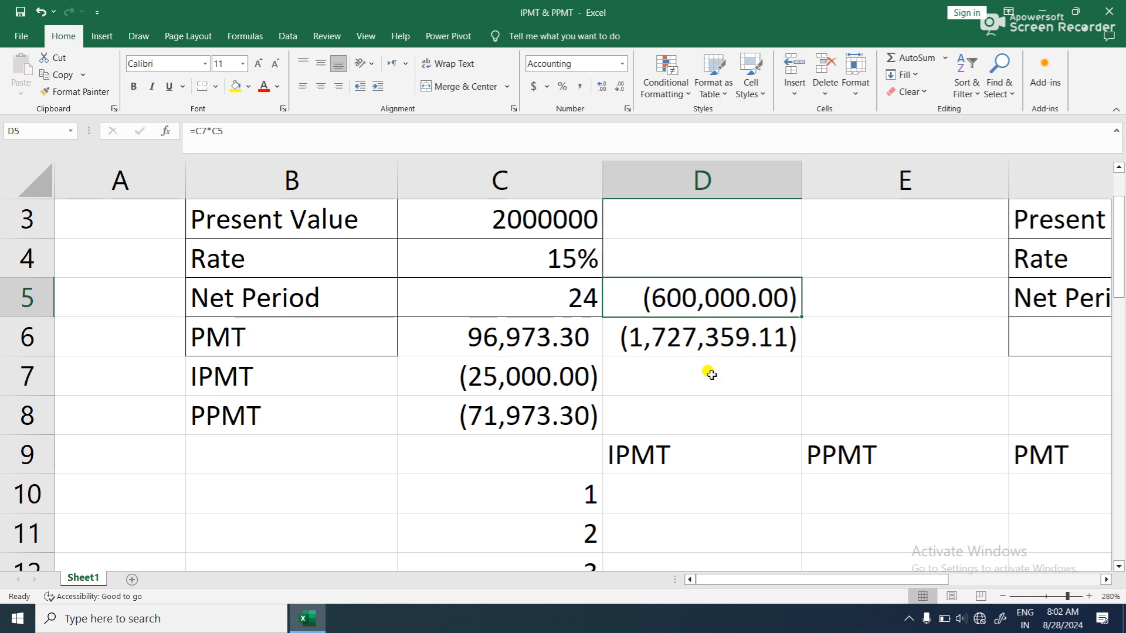
pyautogui.click(559, 414)
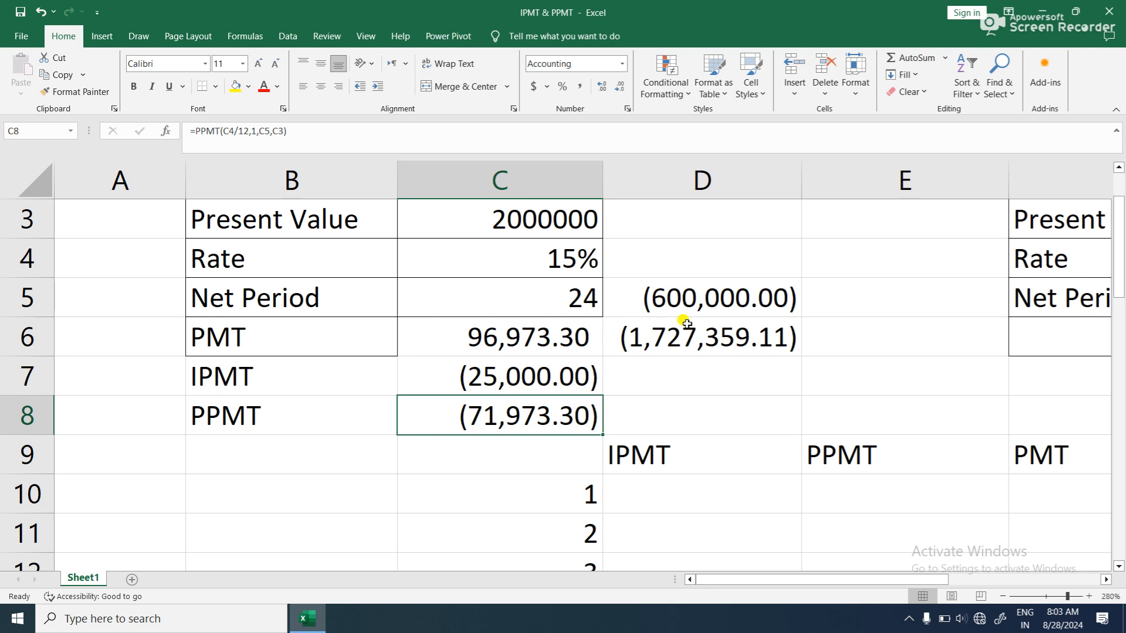
pyautogui.click(667, 335)
pyautogui.click(856, 230)
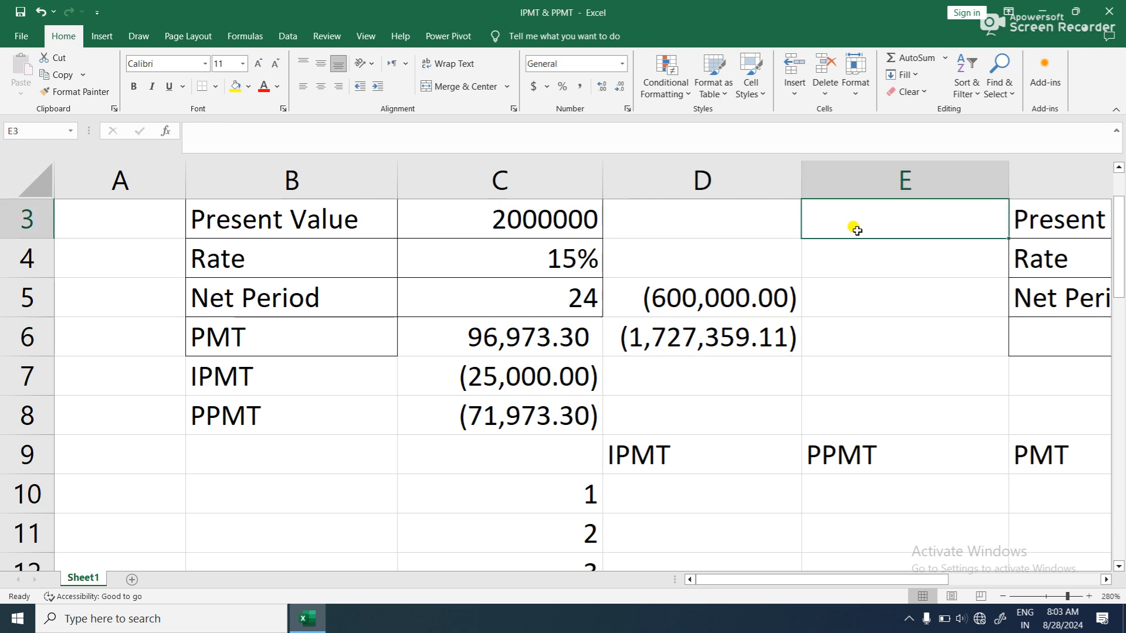
# Enter =C3/24 in D3 to divide the present value evenly over 24 periods
pyautogui.click(748, 226)
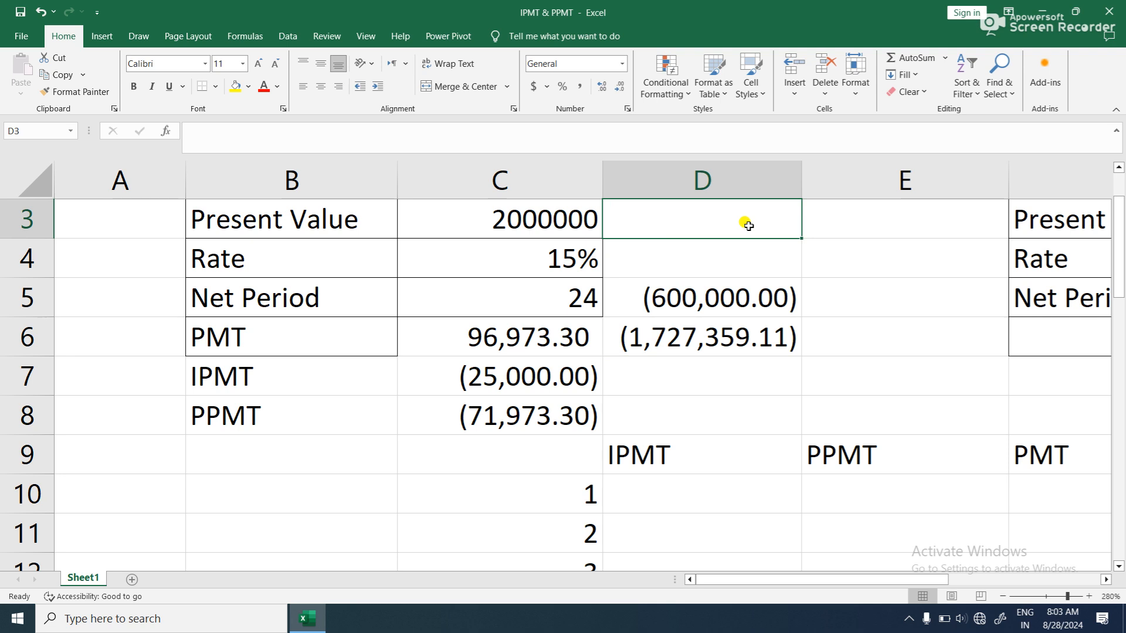
pyautogui.write('=')
pyautogui.click(525, 203)
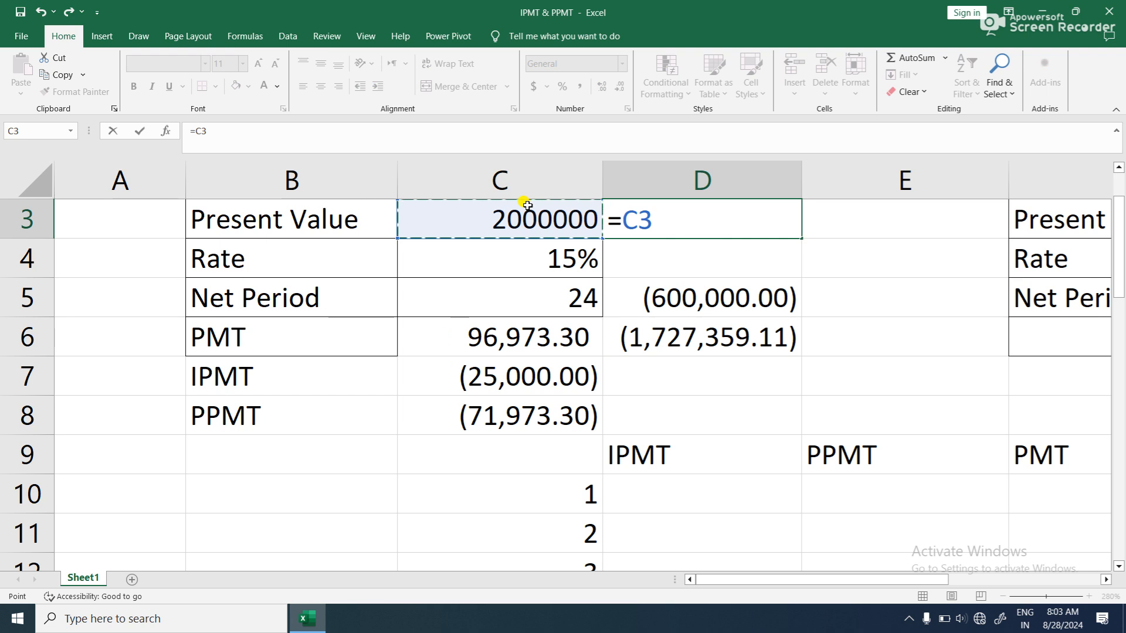
pyautogui.write('/24')
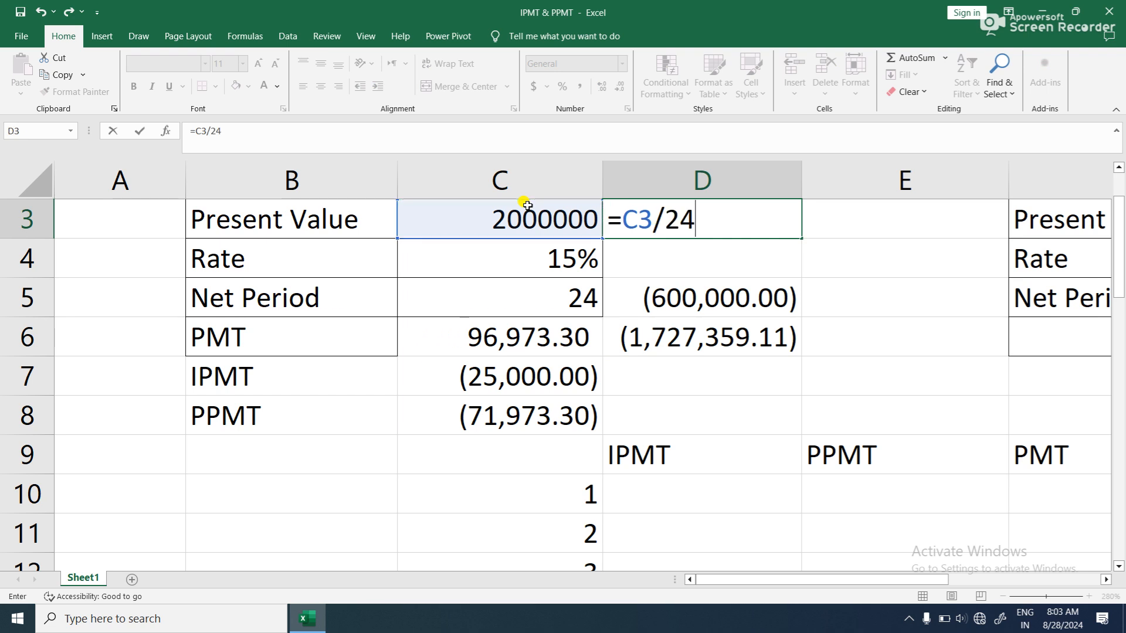
pyautogui.press('Return')
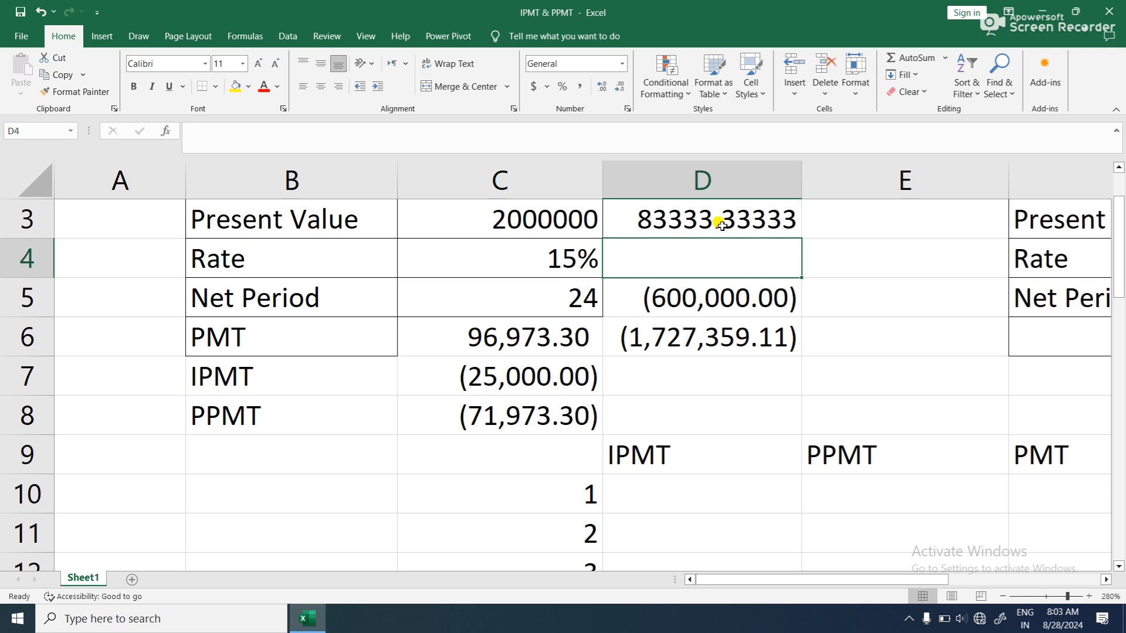
# Clear the even-split calculation from D3 and review the formulas in D5, C8 and D6
pyautogui.click(696, 226)
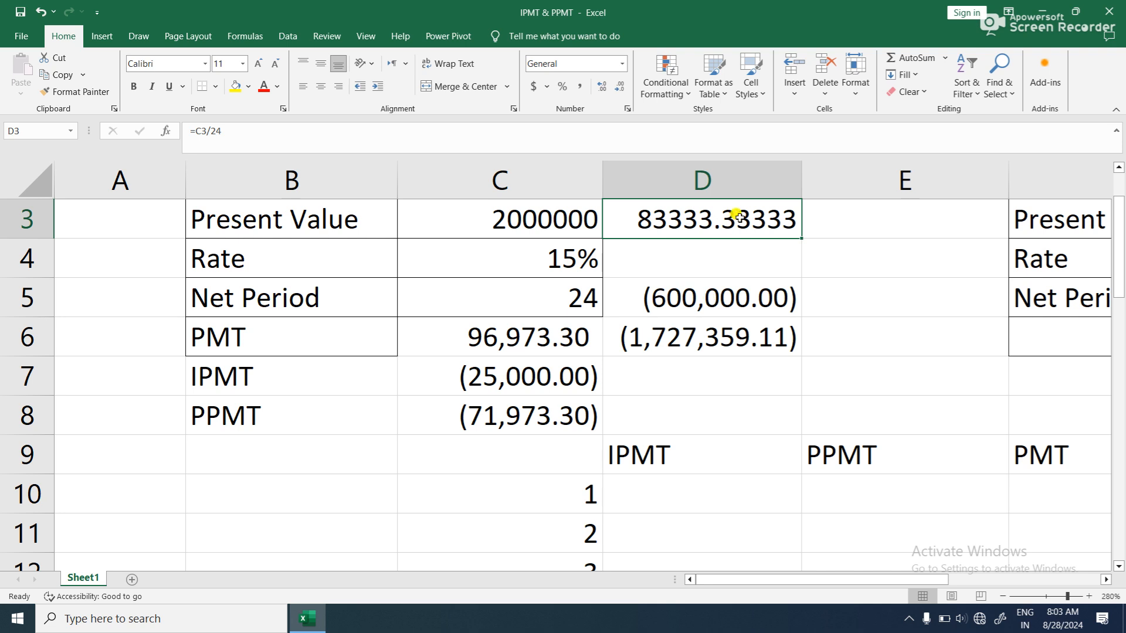
pyautogui.press('Delete')
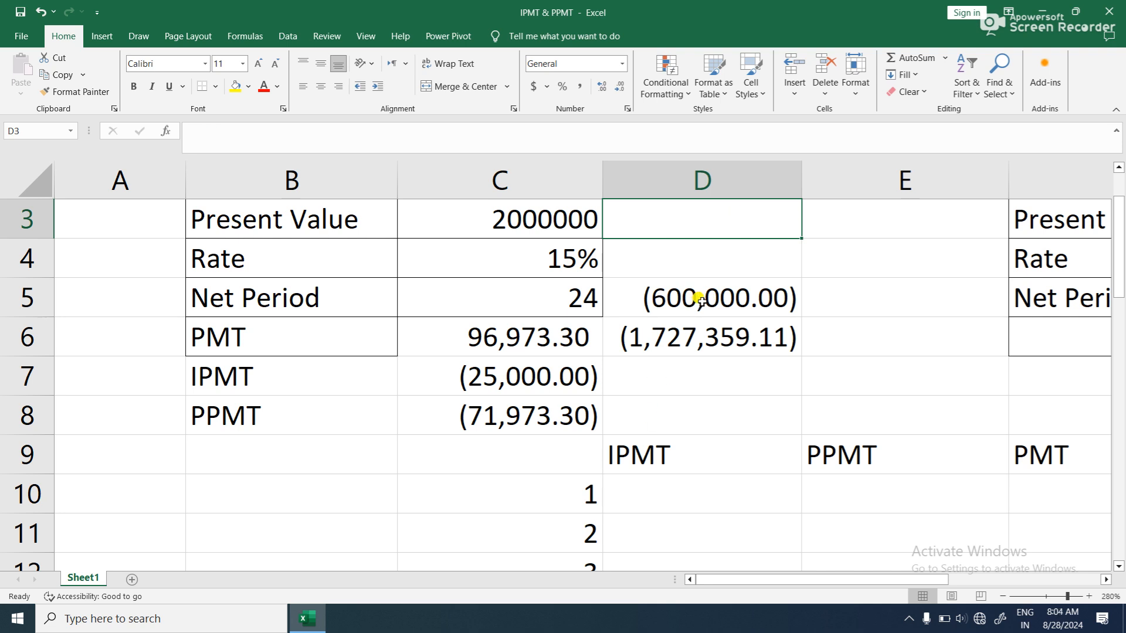
pyautogui.click(700, 299)
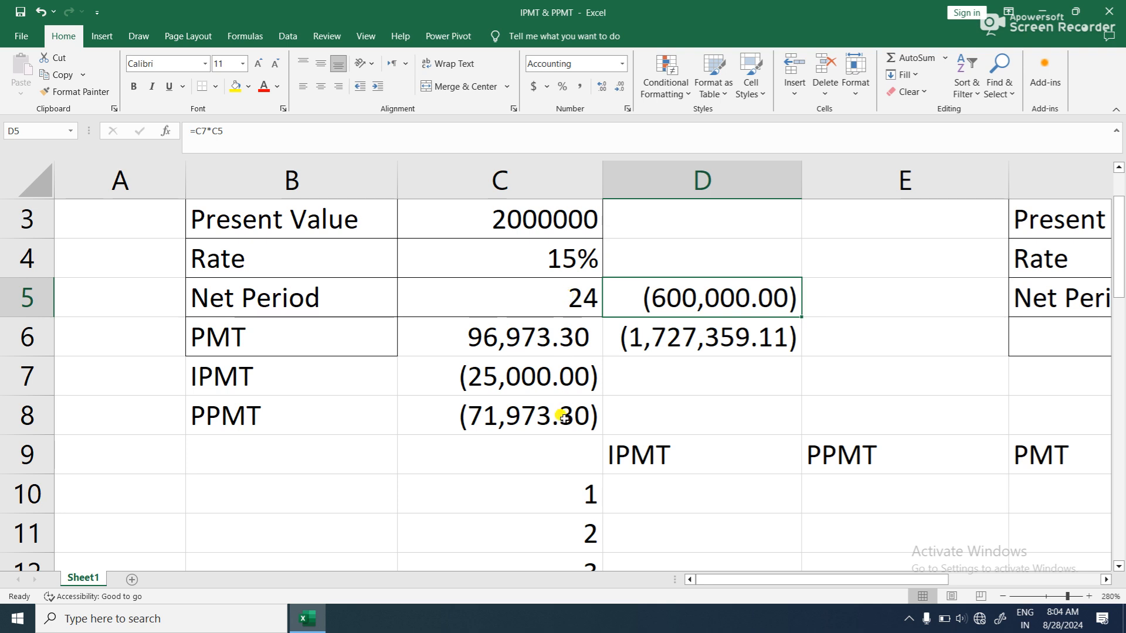
pyautogui.click(501, 421)
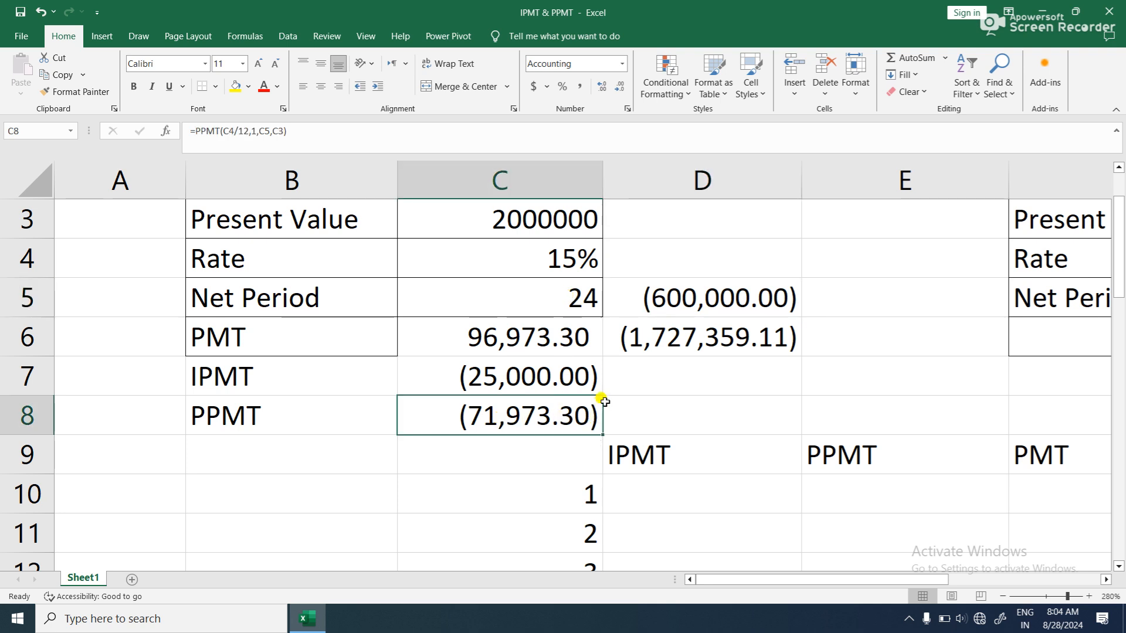
pyautogui.click(748, 344)
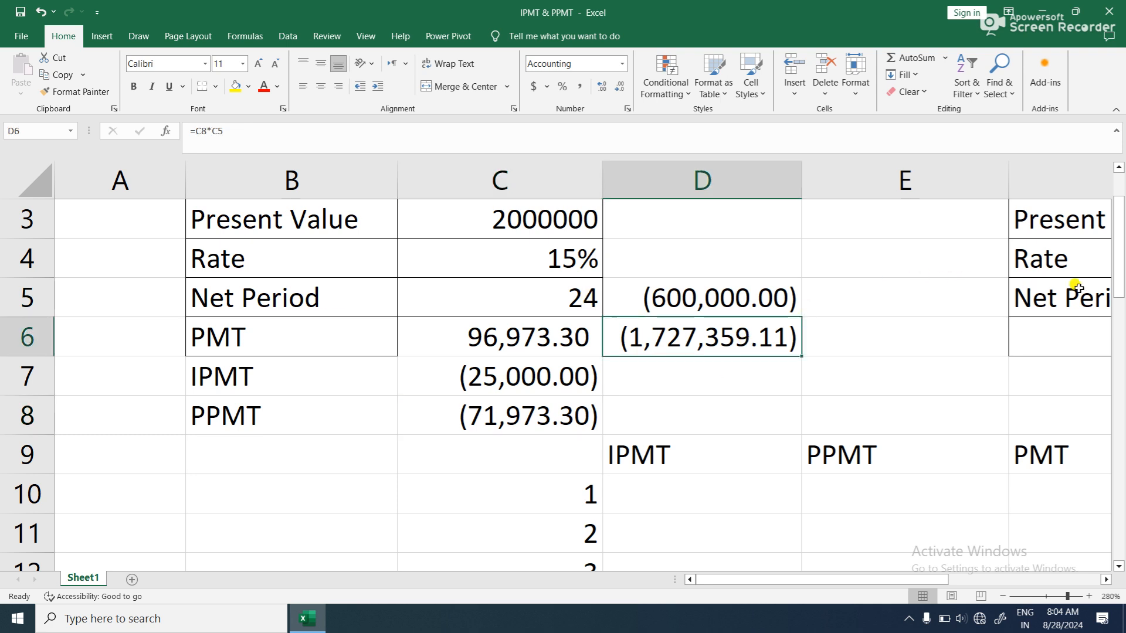
# Select the period numbers 1 to 24 in C10:C33 and clear them
pyautogui.moveTo(1115, 269); pyautogui.dragTo(1120, 309)
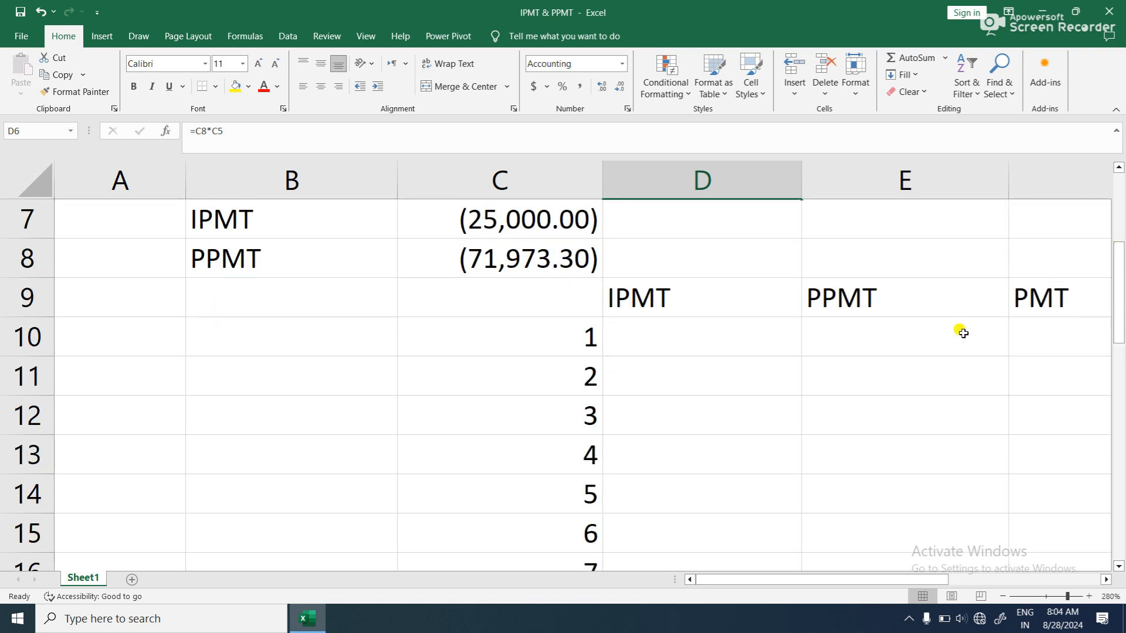
pyautogui.click(637, 325)
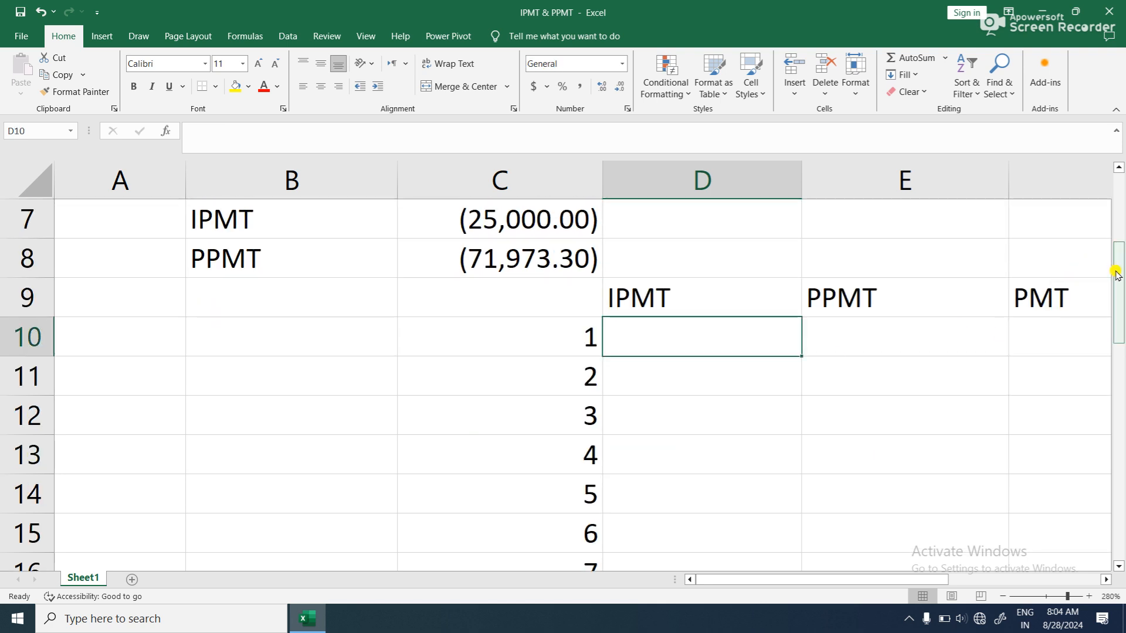
pyautogui.moveTo(560, 336); pyautogui.dragTo(551, 594)
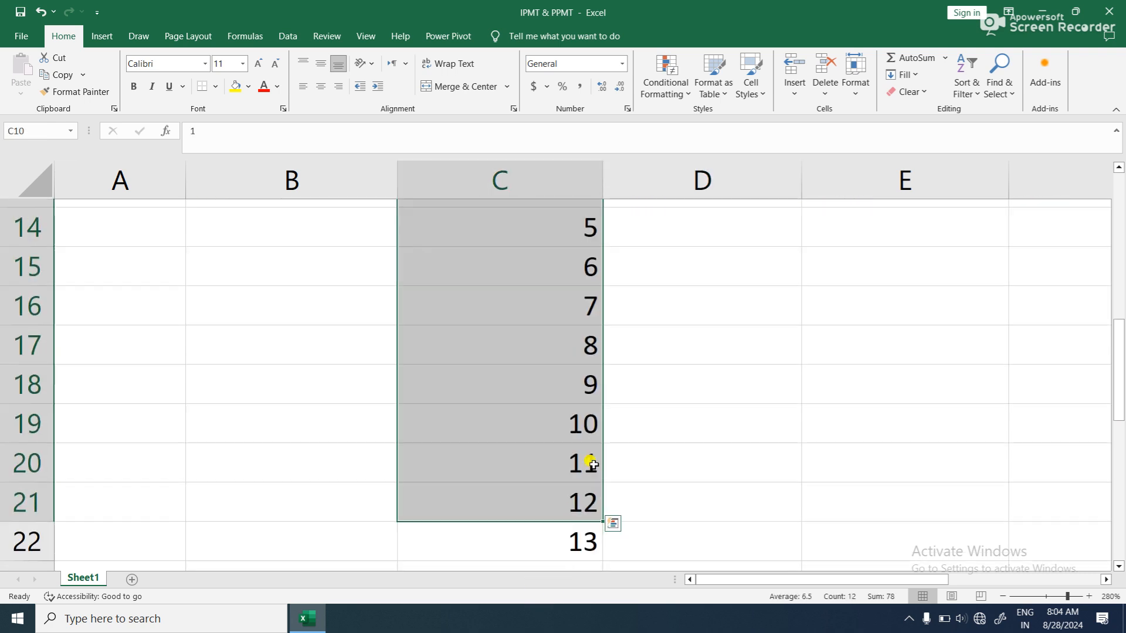
pyautogui.click(554, 311)
pyautogui.scroll(4, 575, 328)
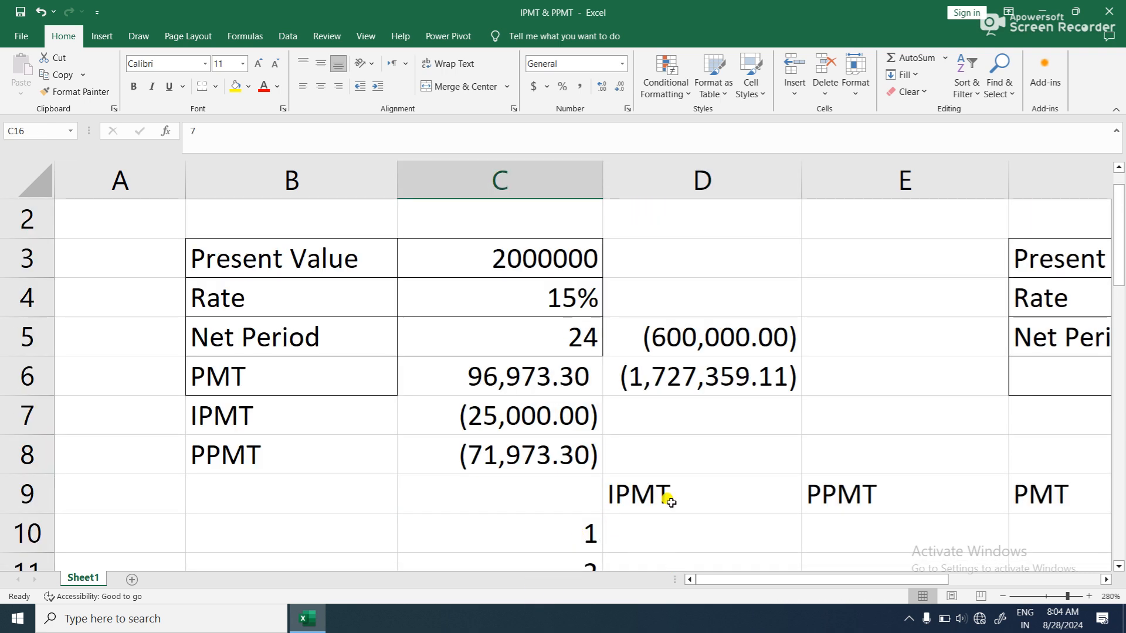
pyautogui.moveTo(1120, 262); pyautogui.dragTo(1121, 523)
pyautogui.moveTo(573, 499); pyautogui.dragTo(576, 372)
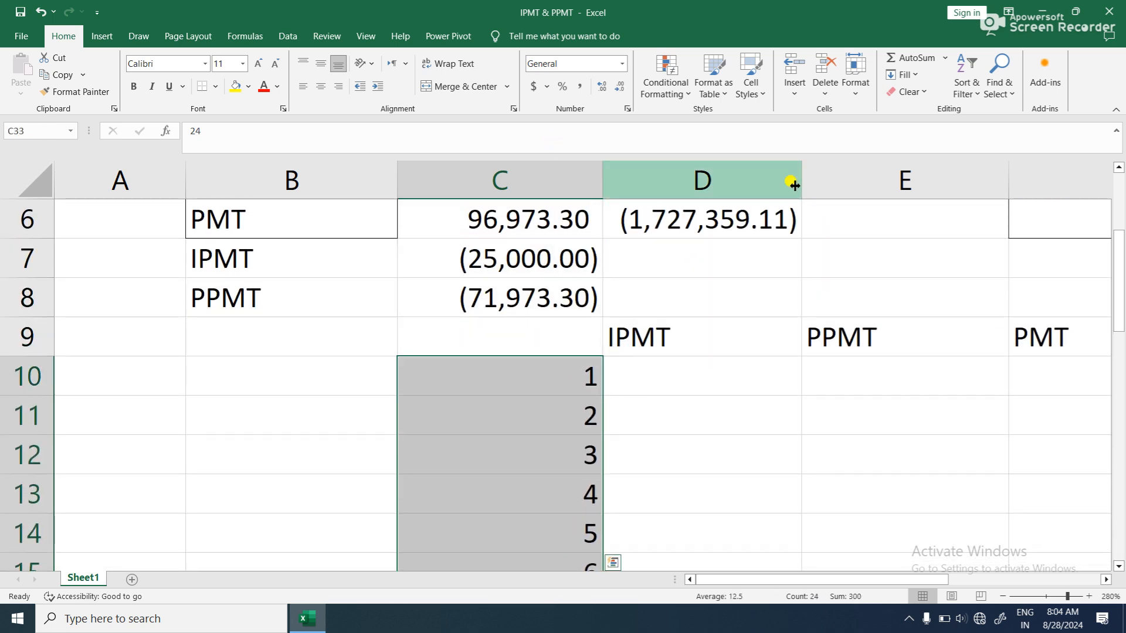
pyautogui.click(907, 92)
pyautogui.click(908, 110)
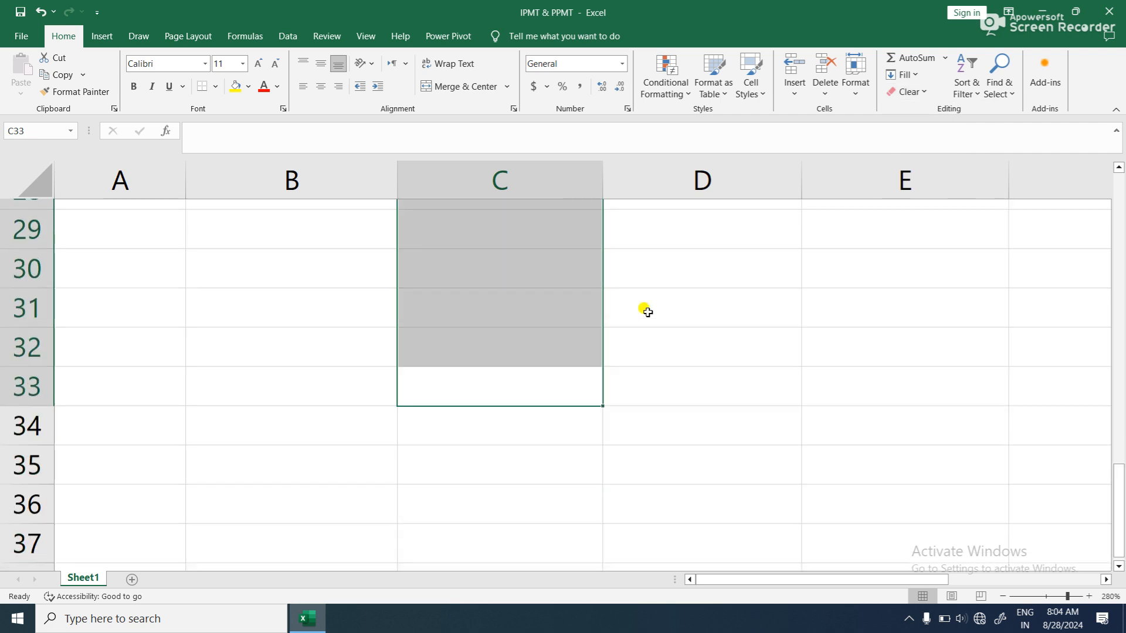
# Enter 1 in C10 and 2 in C11 and fill the series down to C33 for 24 periods
pyautogui.scroll(3, 598, 296)
pyautogui.scroll(7, 599, 300)
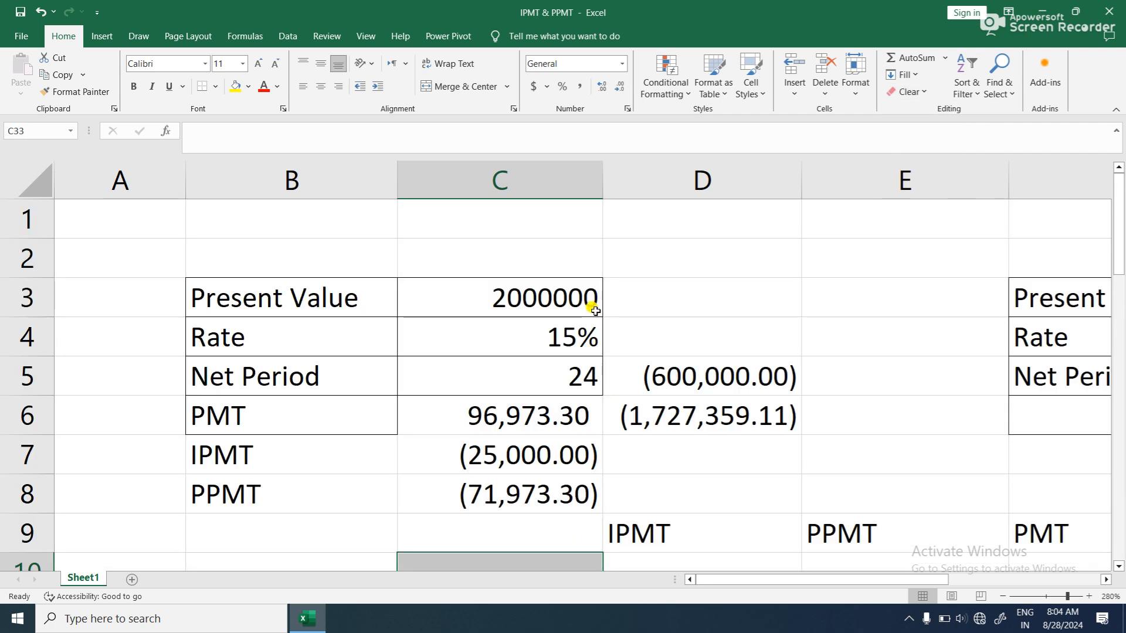
pyautogui.click(552, 570)
pyautogui.moveTo(1118, 219); pyautogui.dragTo(1118, 251)
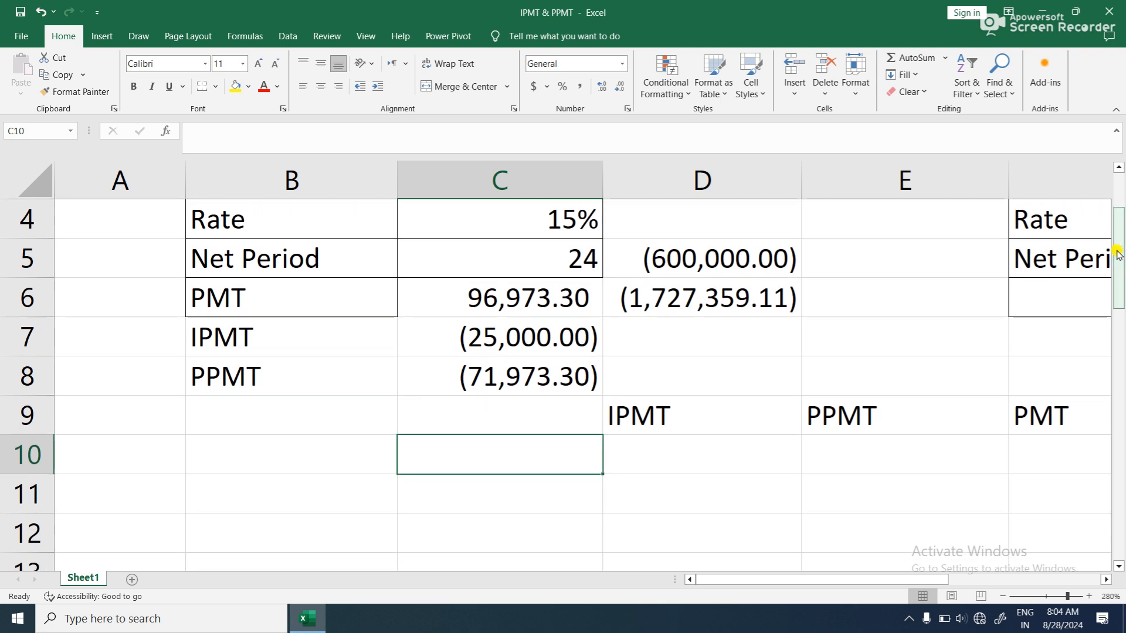
pyautogui.write('1')
pyautogui.click(554, 479)
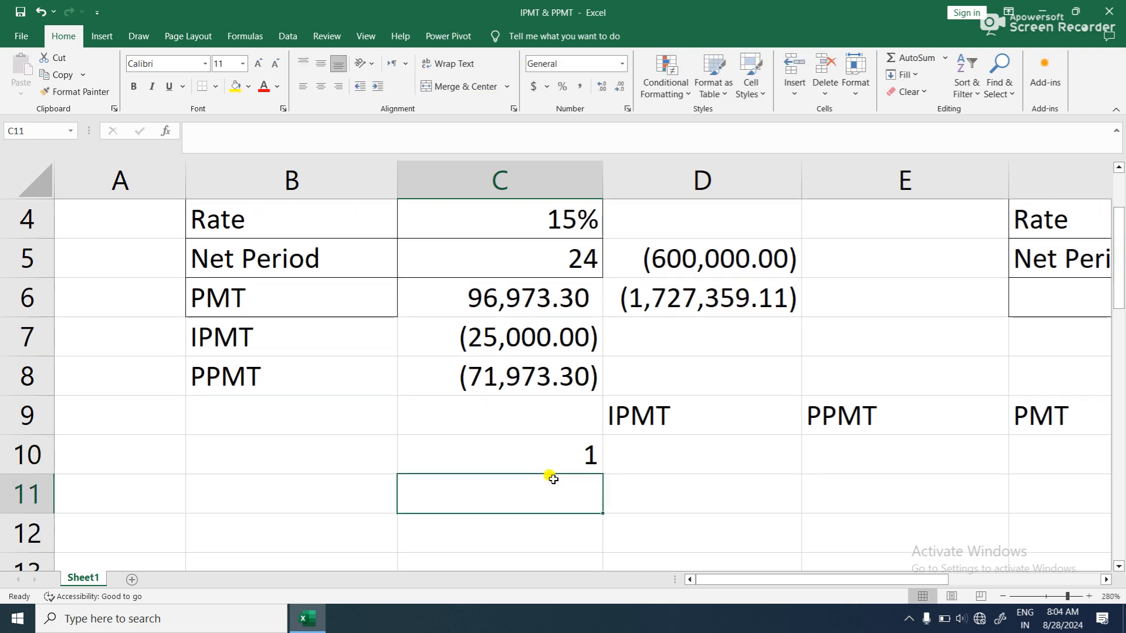
pyautogui.write('2')
pyautogui.click(658, 478)
pyautogui.moveTo(558, 452); pyautogui.dragTo(605, 463)
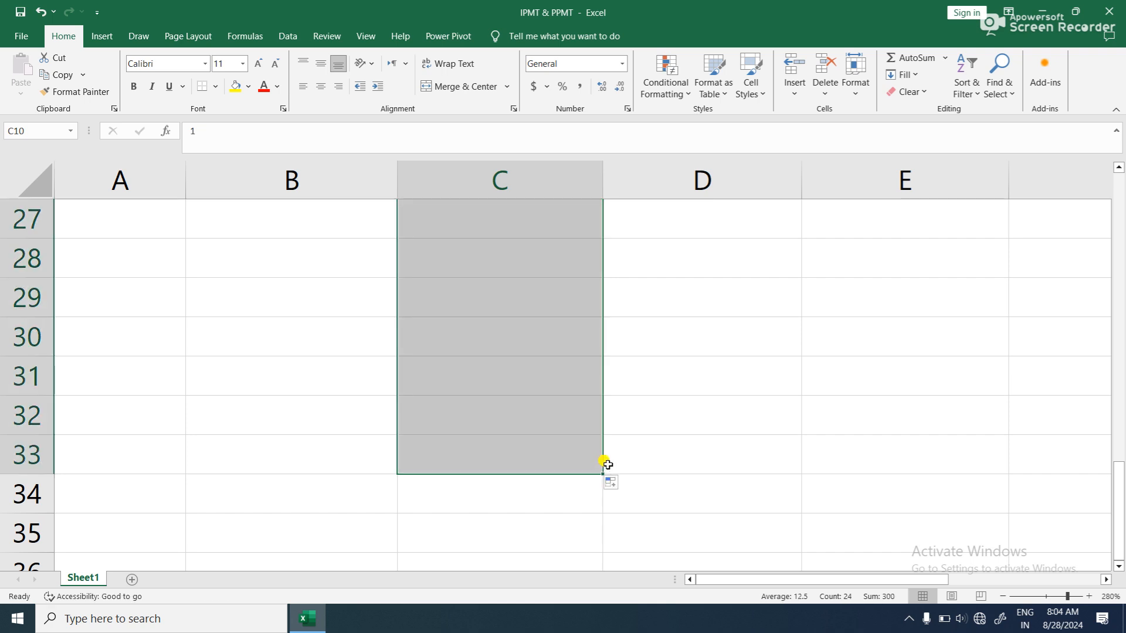
# Begin an IPMT formula in D10 with the monthly rate $C$4/12 as an absolute reference
pyautogui.scroll(9, 845, 510)
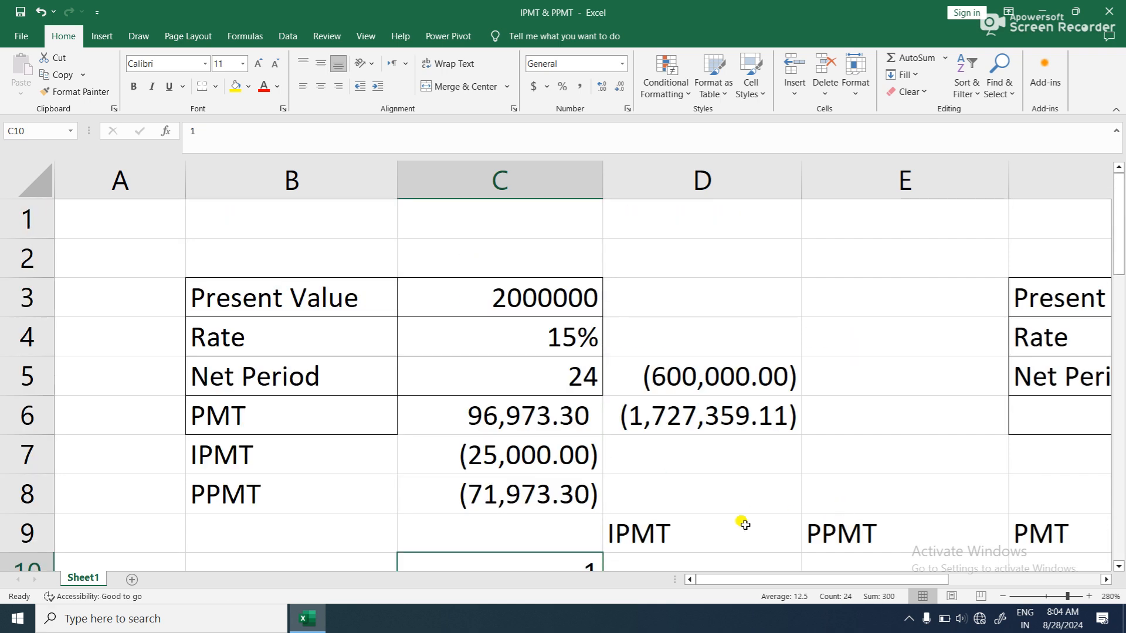
pyautogui.scroll(-2, 762, 505)
pyautogui.click(706, 346)
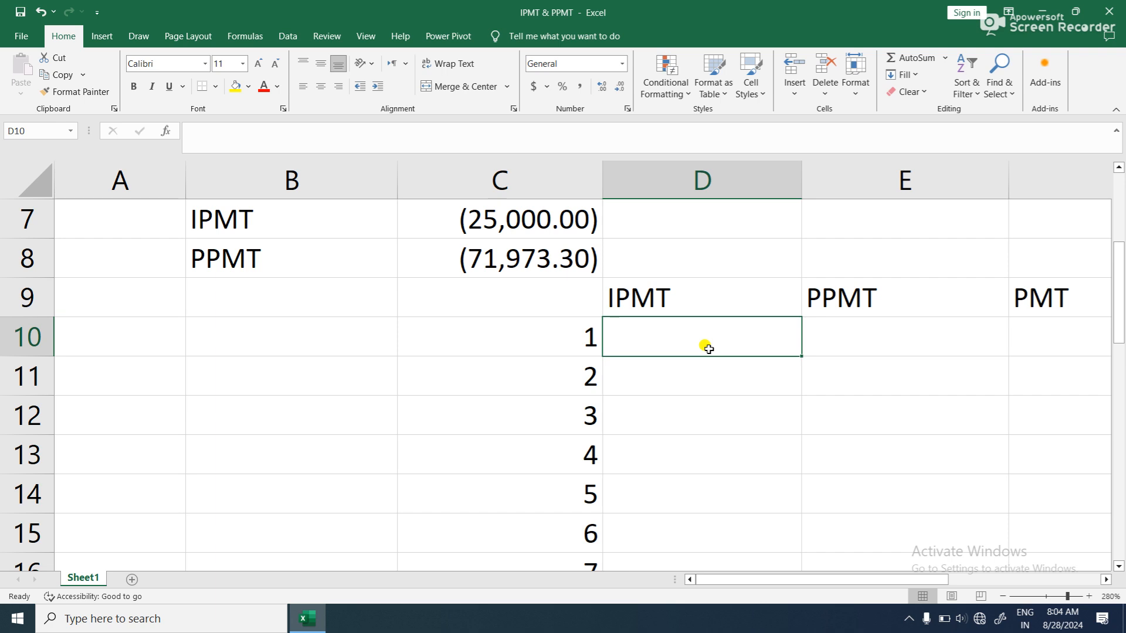
pyautogui.moveTo(1122, 302); pyautogui.dragTo(1123, 243)
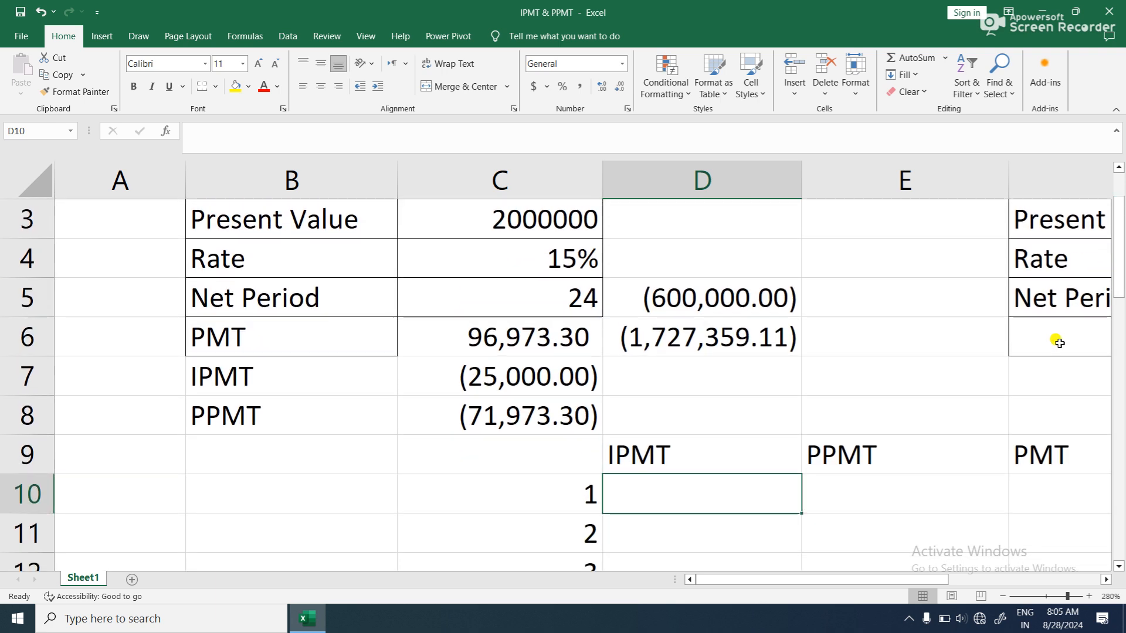
pyautogui.write('=')
pyautogui.write('IP')
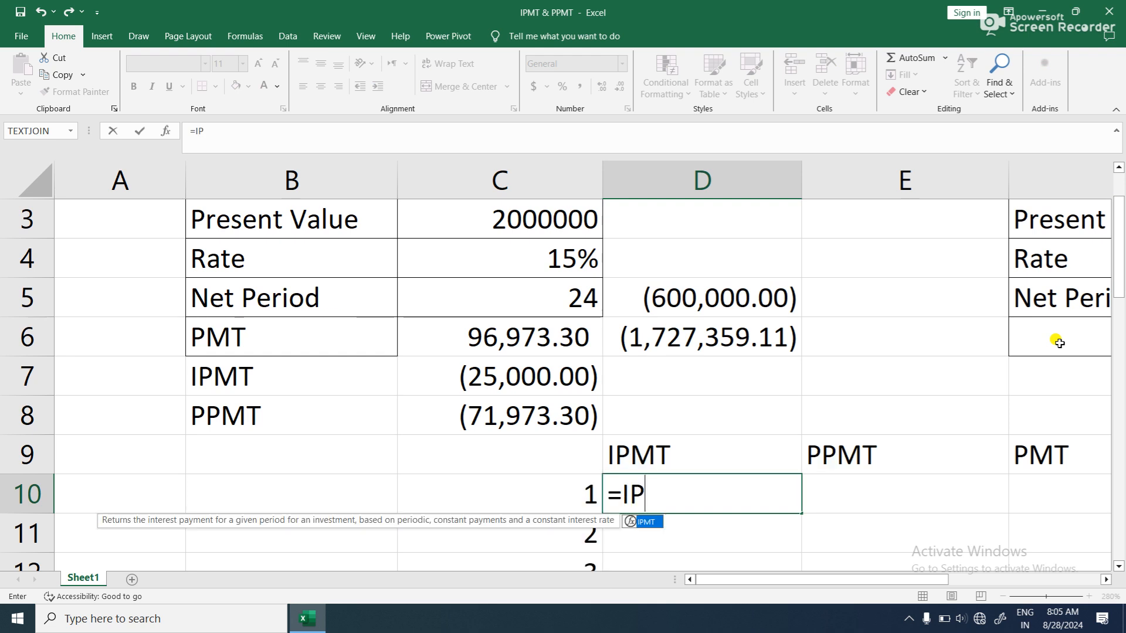
pyautogui.write('MT(')
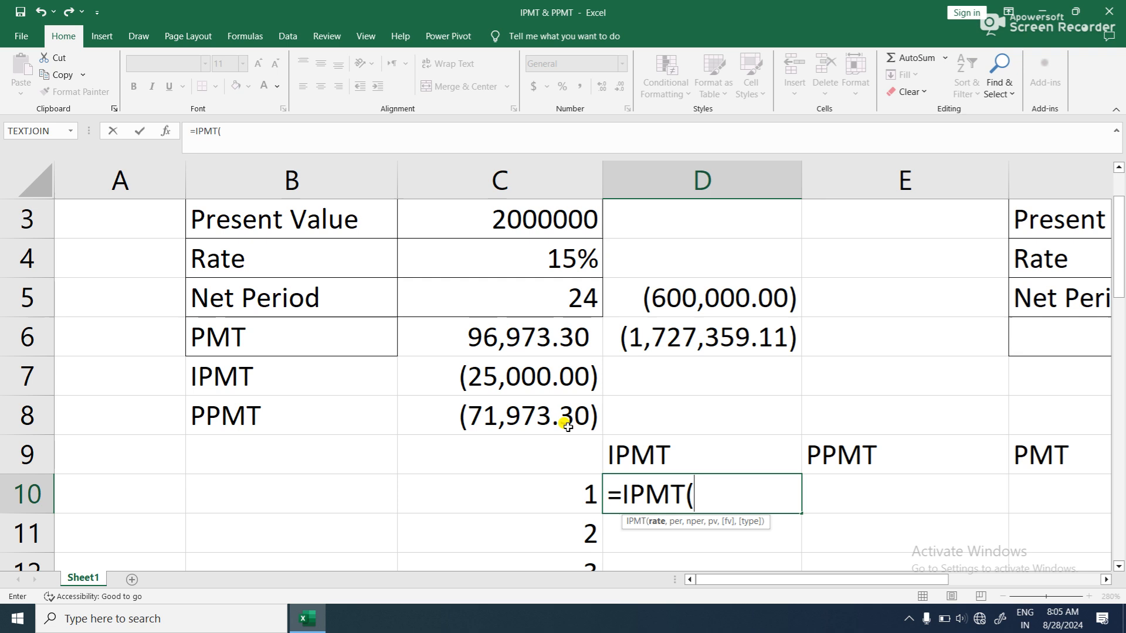
pyautogui.click(577, 256)
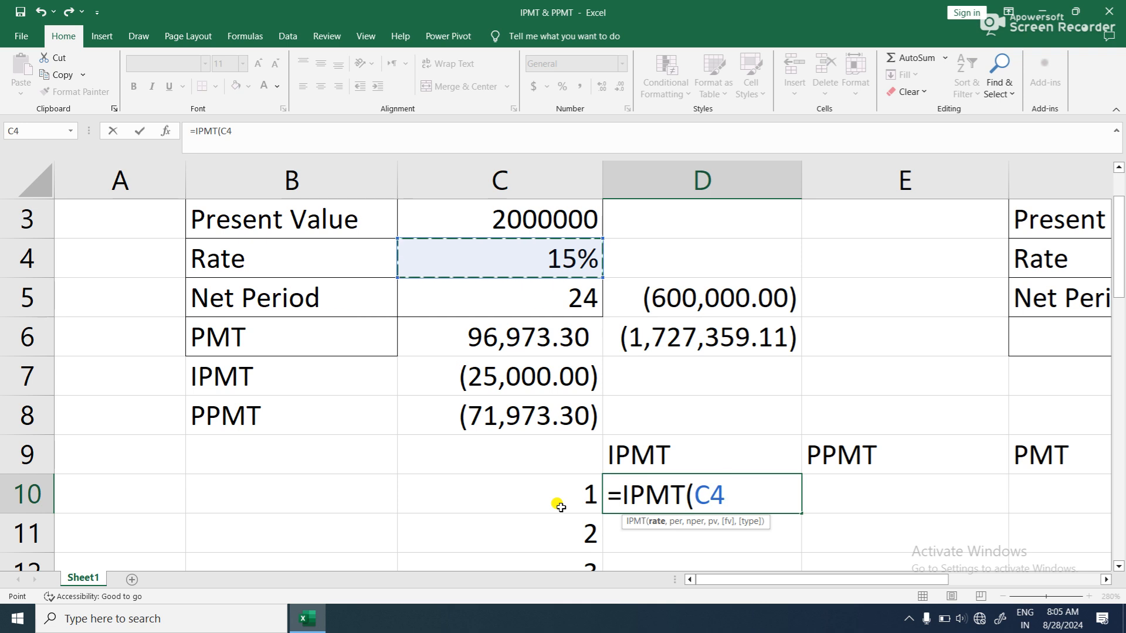
pyautogui.write('/12')
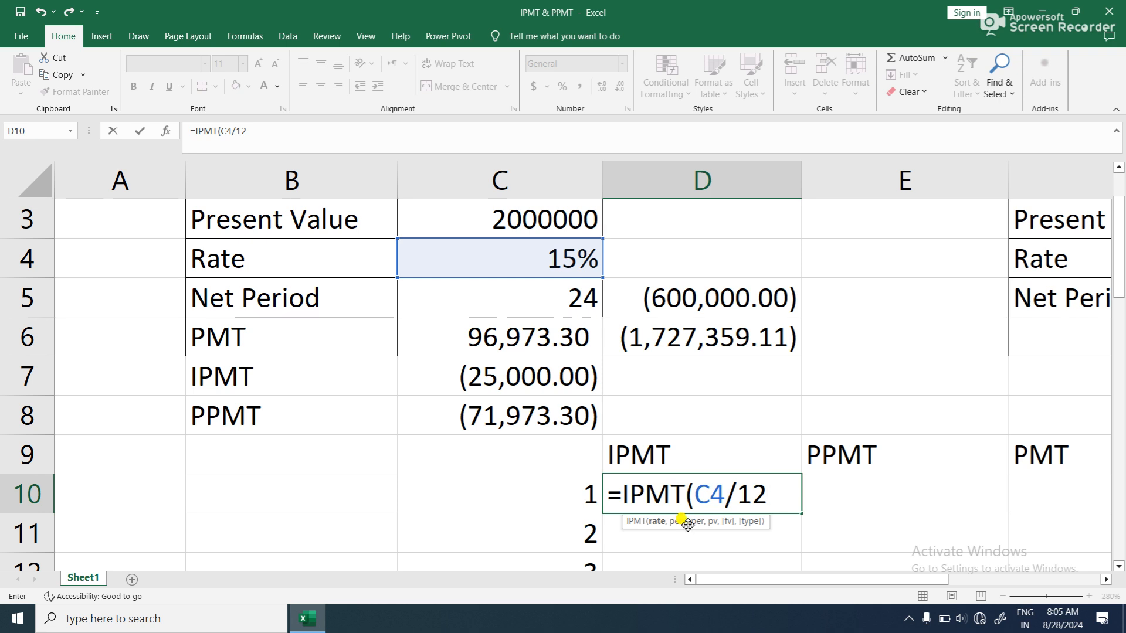
pyautogui.moveTo(765, 499); pyautogui.dragTo(693, 498)
pyautogui.press('F4')
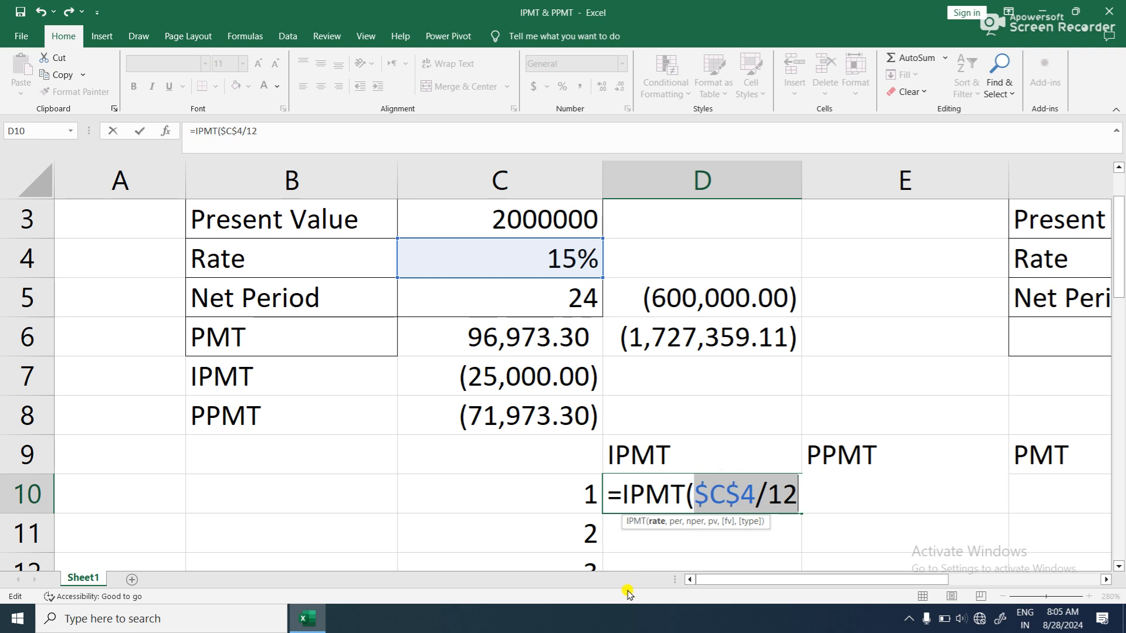
pyautogui.click(811, 496)
pyautogui.write(',')
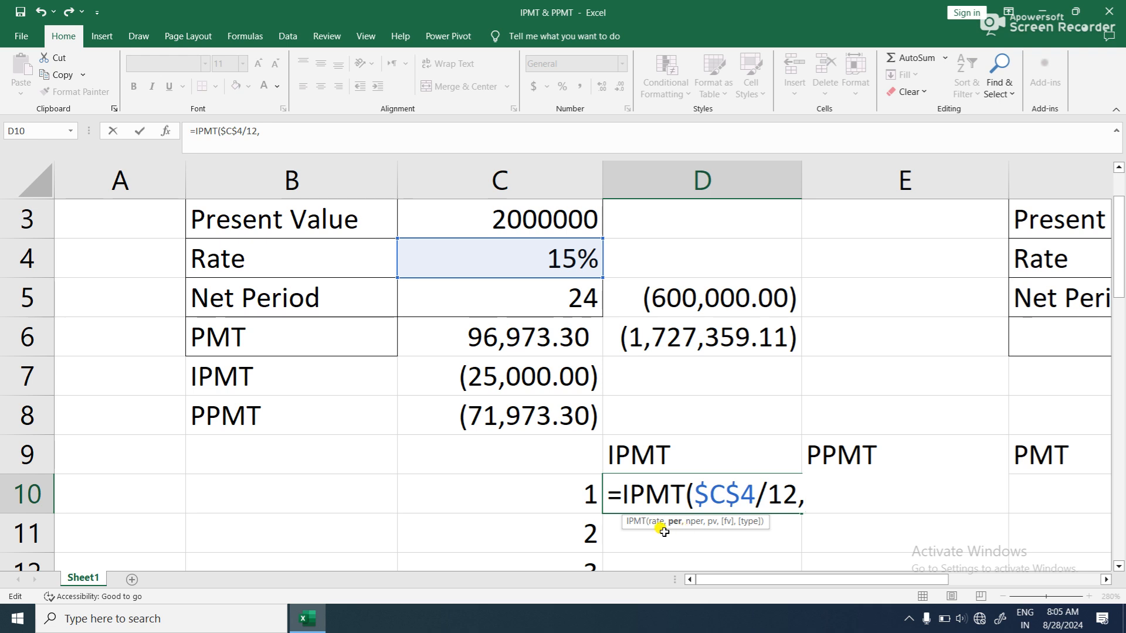
# Add C10 as the IPMT formula's relative period and $C$5 as its absolute number of periods
pyautogui.click(571, 491)
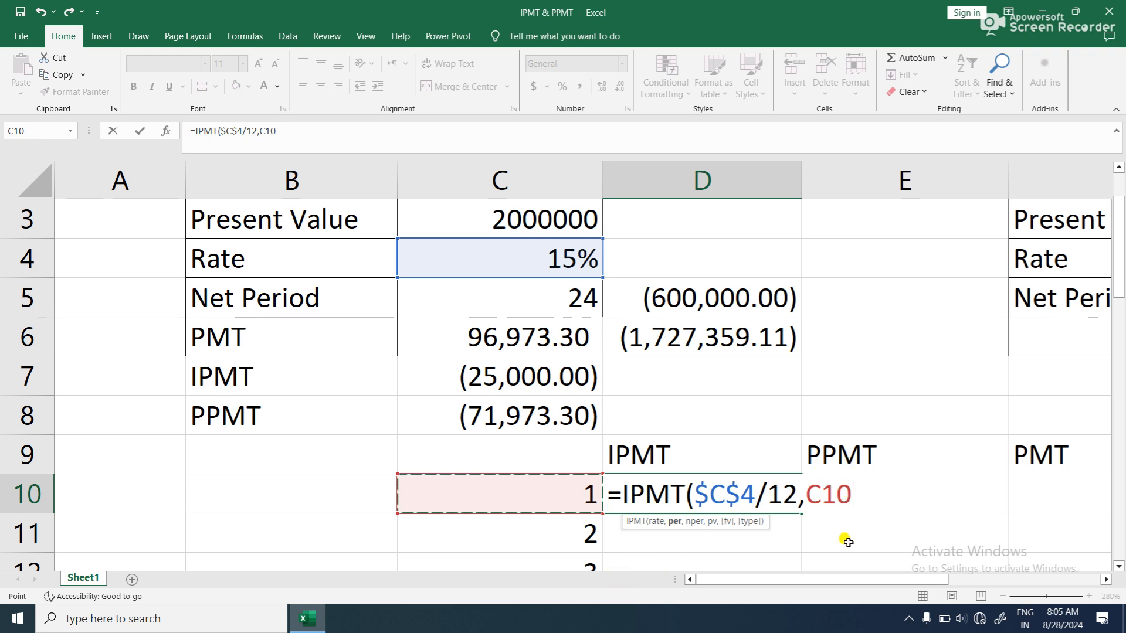
pyautogui.write(',')
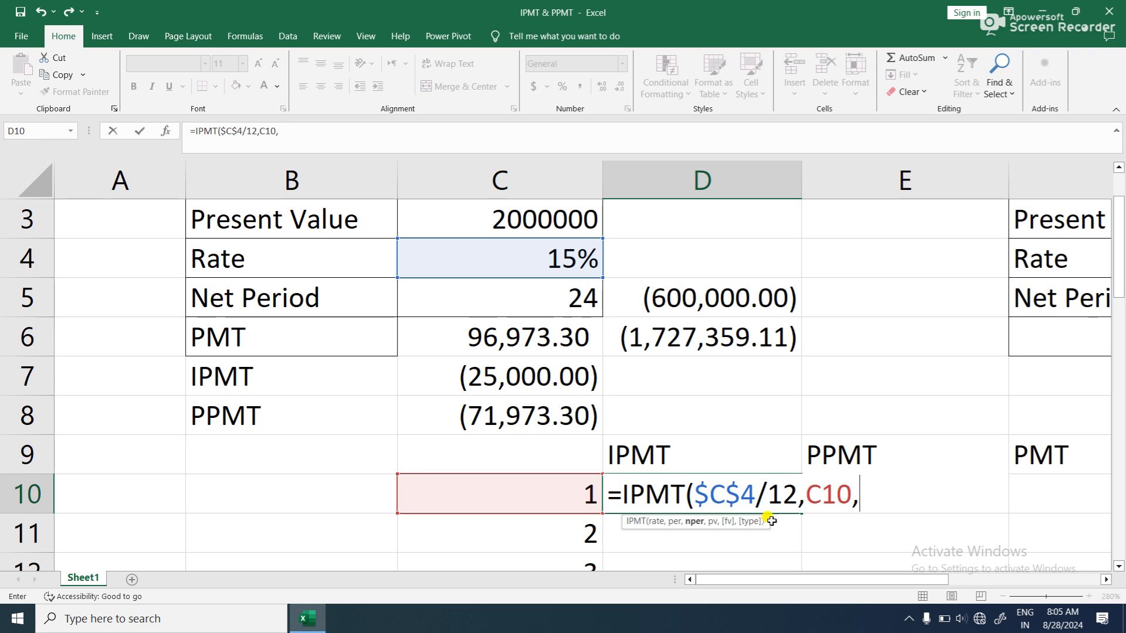
pyautogui.click(574, 300)
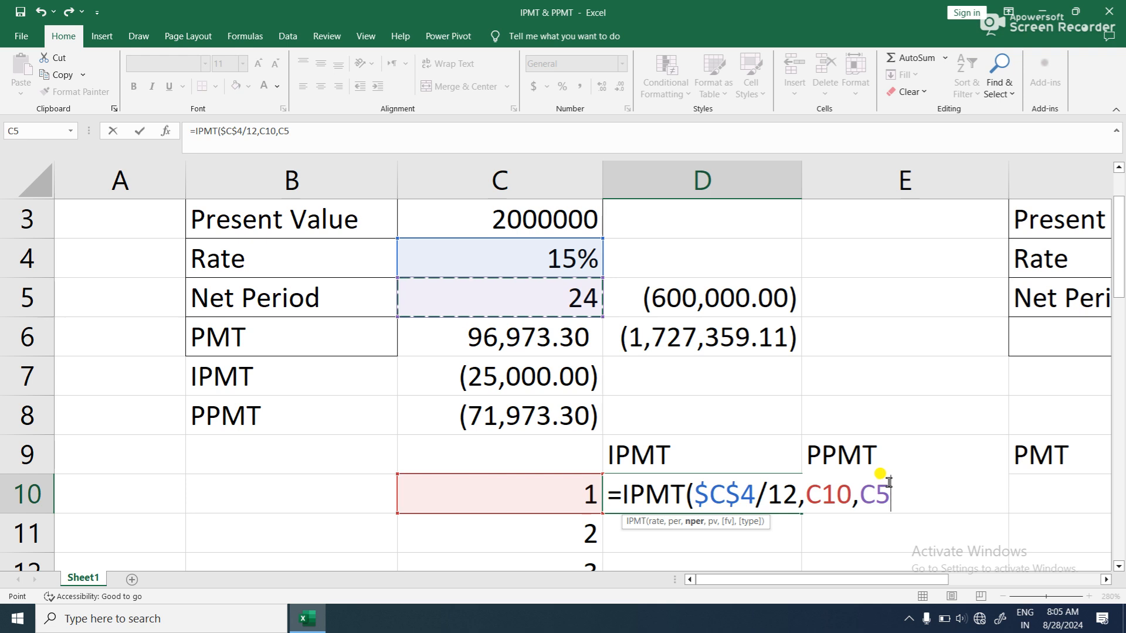
pyautogui.click(284, 132)
pyautogui.moveTo(284, 133); pyautogui.dragTo(280, 135)
pyautogui.moveTo(893, 497); pyautogui.dragTo(862, 498)
pyautogui.press('F4')
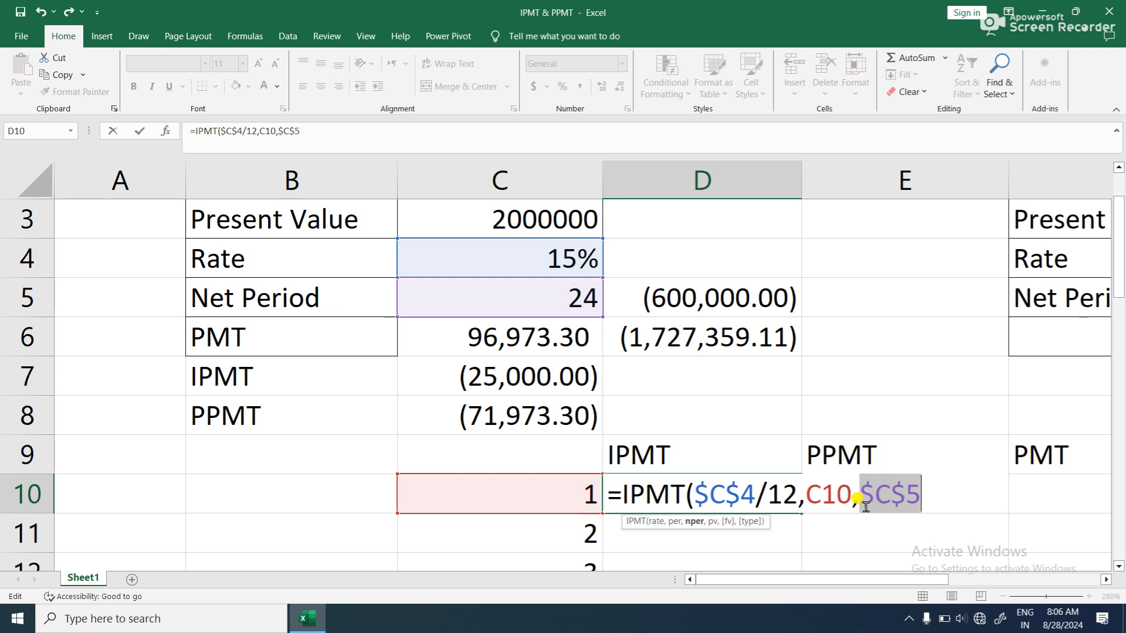
pyautogui.click(915, 499)
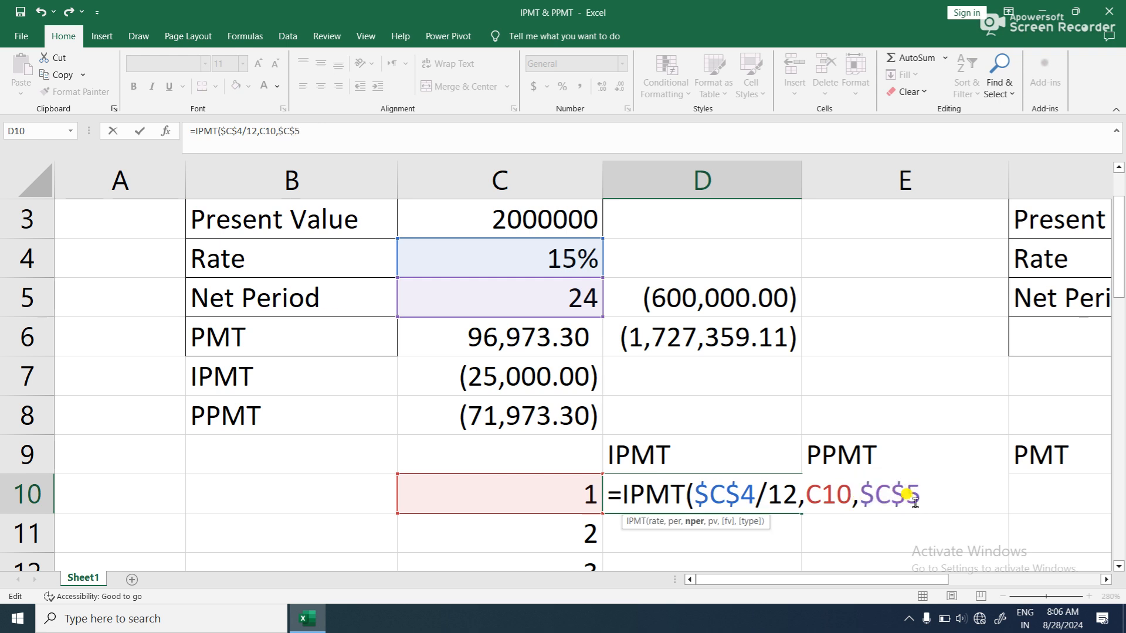
pyautogui.write(',')
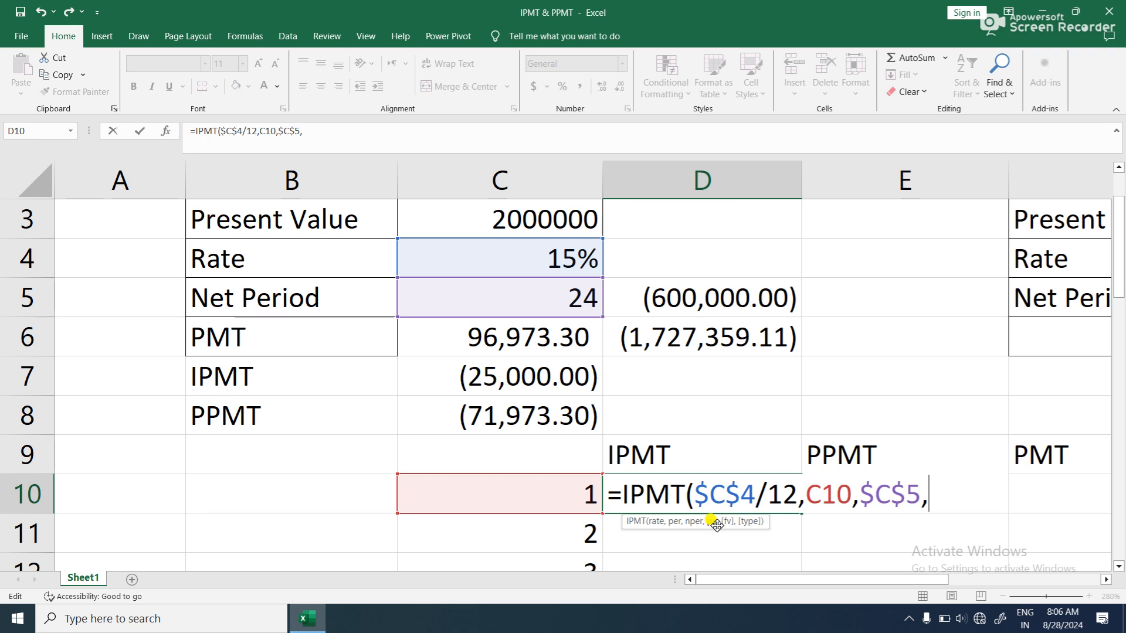
# Complete the IPMT formula in D10 with $C$3 as the absolute present value and enter it
pyautogui.click(542, 215)
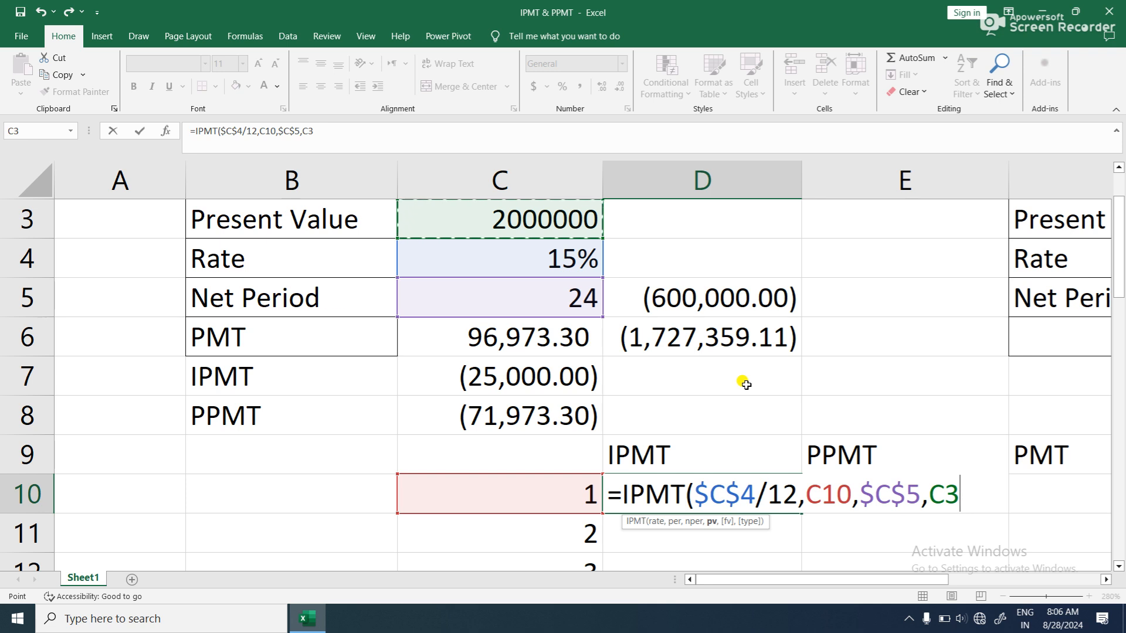
pyautogui.moveTo(960, 496); pyautogui.dragTo(926, 497)
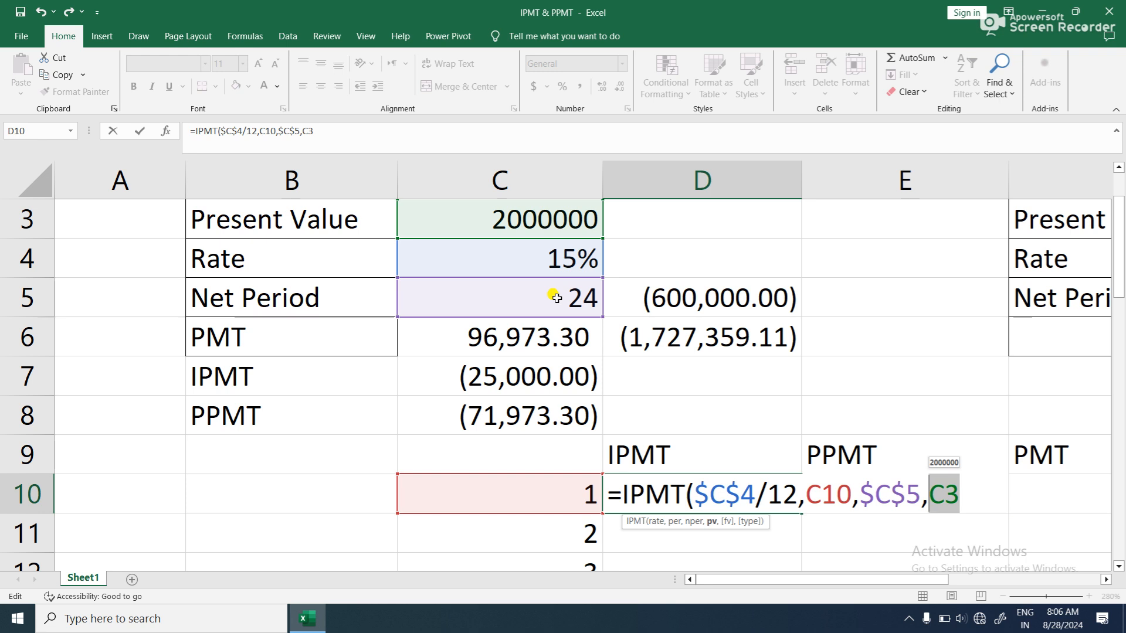
pyautogui.press('F4')
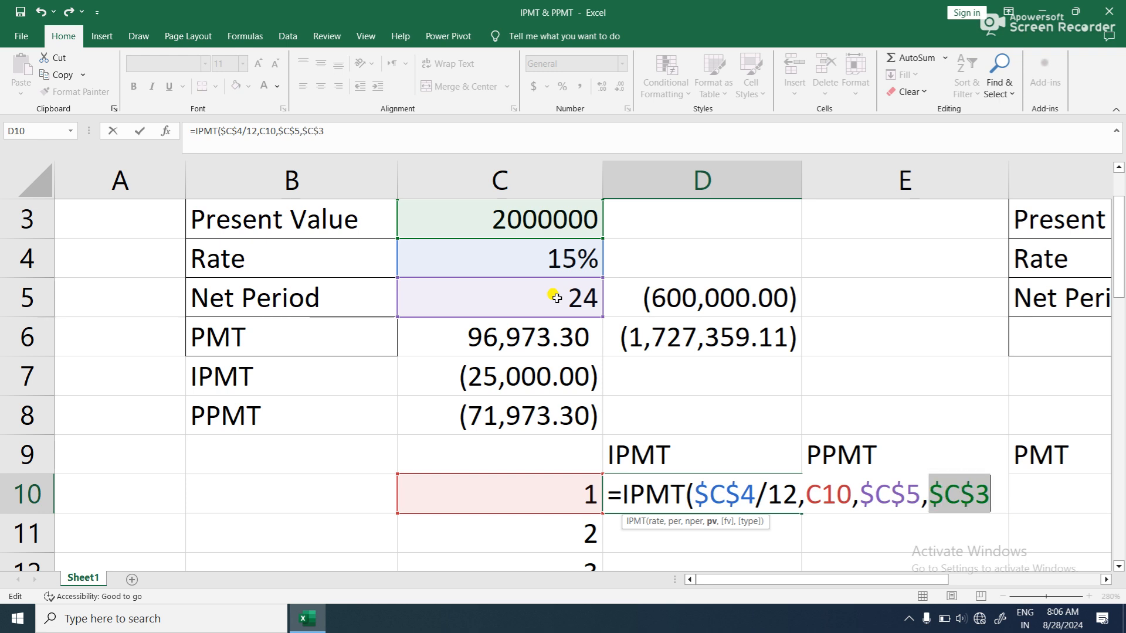
pyautogui.click(991, 498)
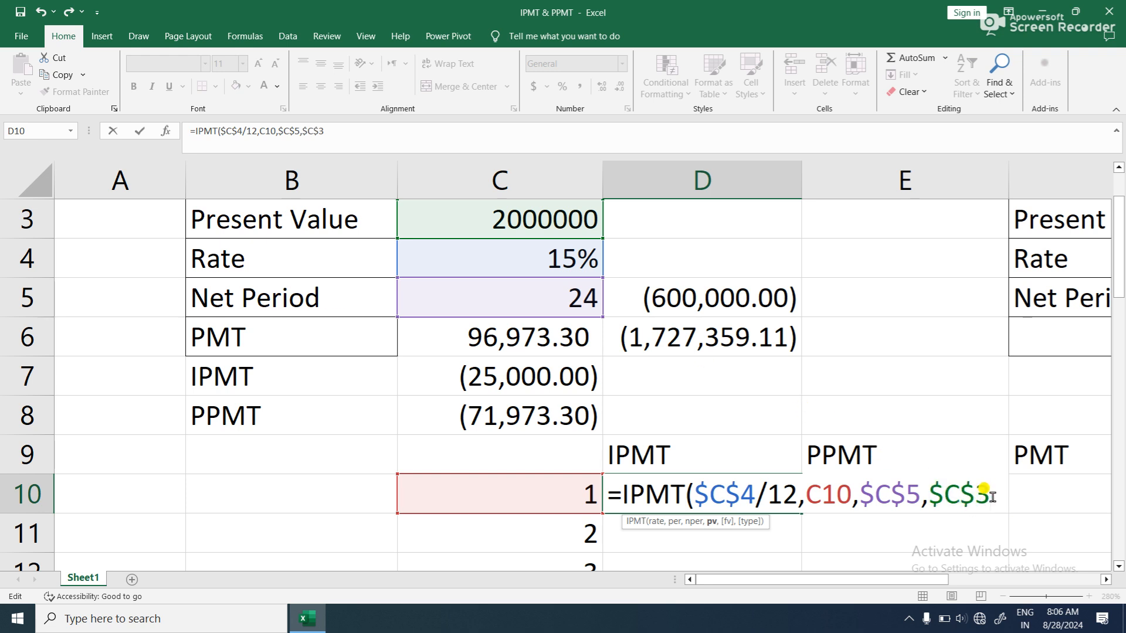
pyautogui.write(')')
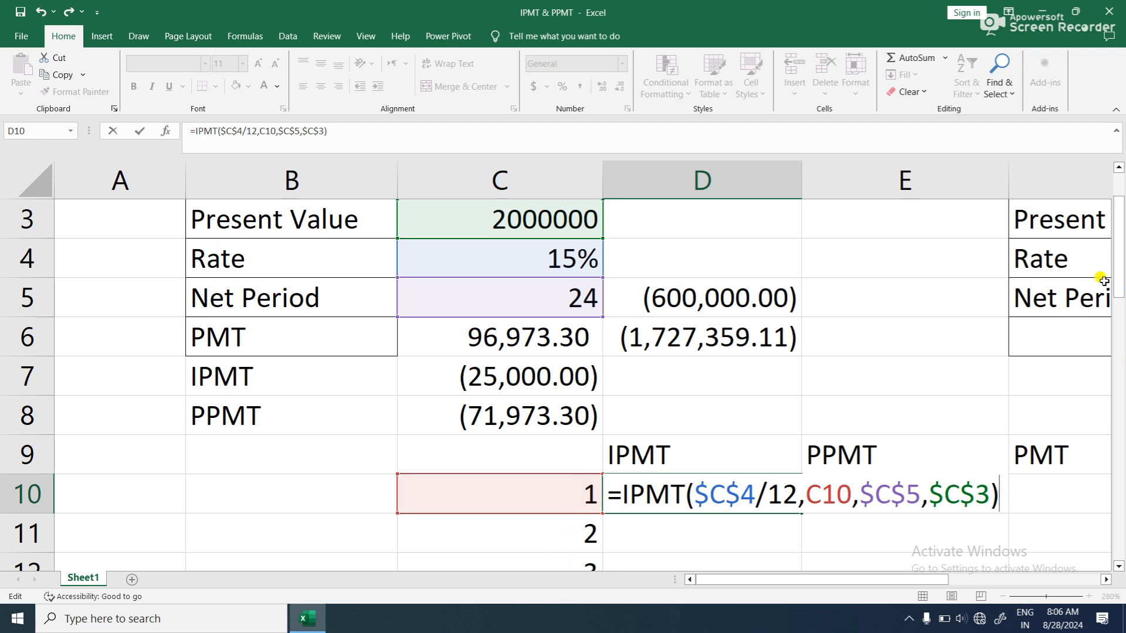
pyautogui.moveTo(1121, 290); pyautogui.dragTo(1101, 302)
pyautogui.press('Return')
# Format the interest amount in D10 with the comma style and fill its formula down to D33
pyautogui.click(760, 376)
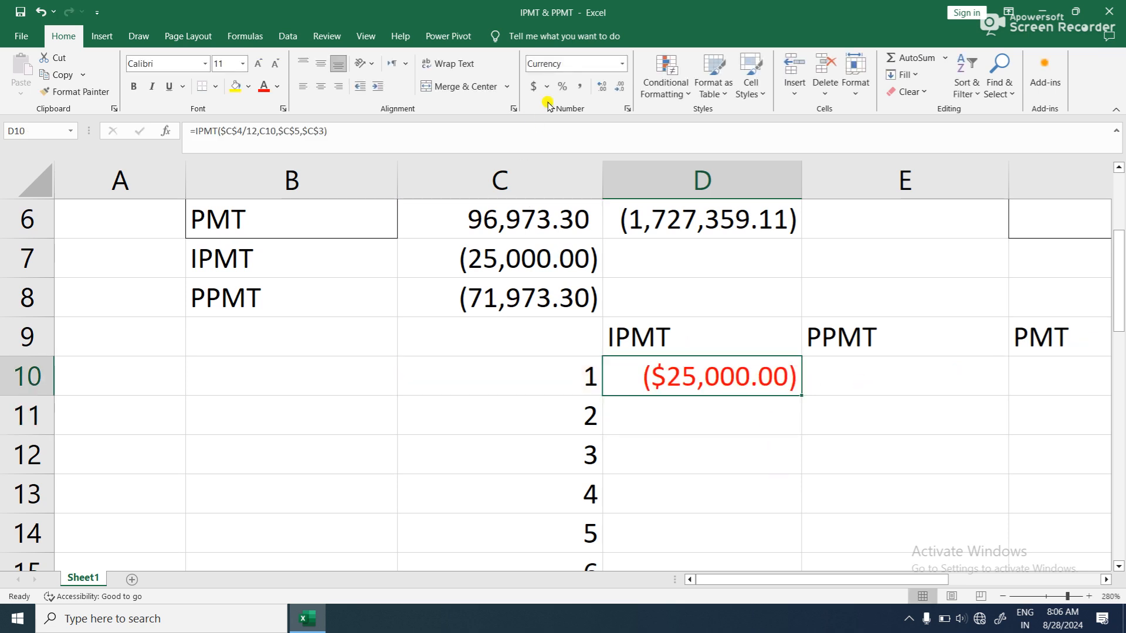
pyautogui.click(579, 86)
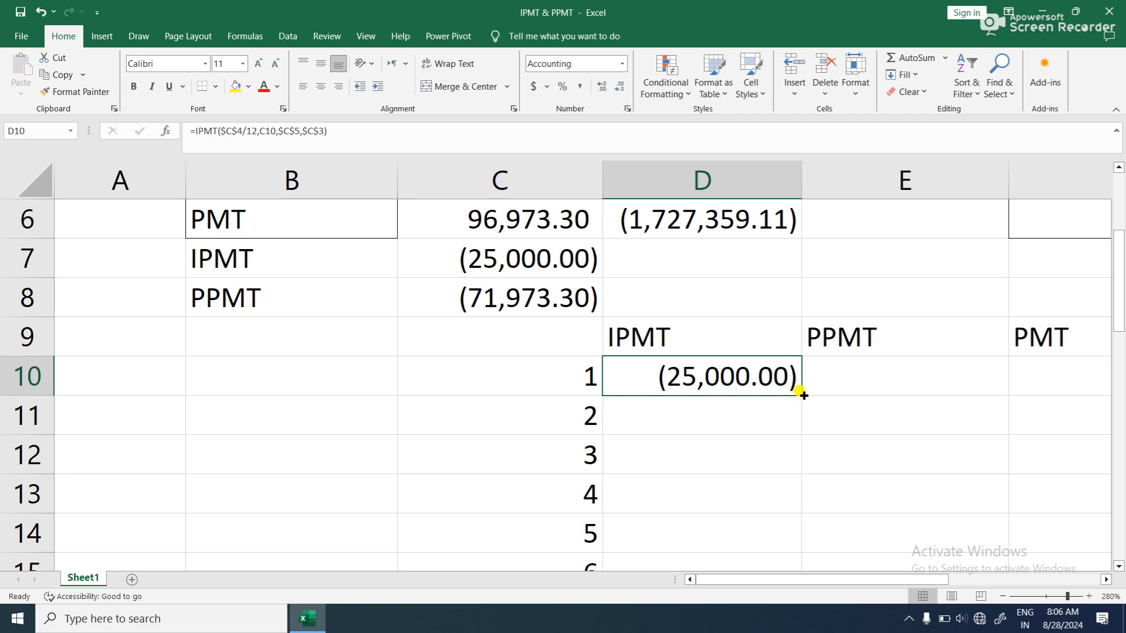
pyautogui.moveTo(801, 393); pyautogui.dragTo(817, 510)
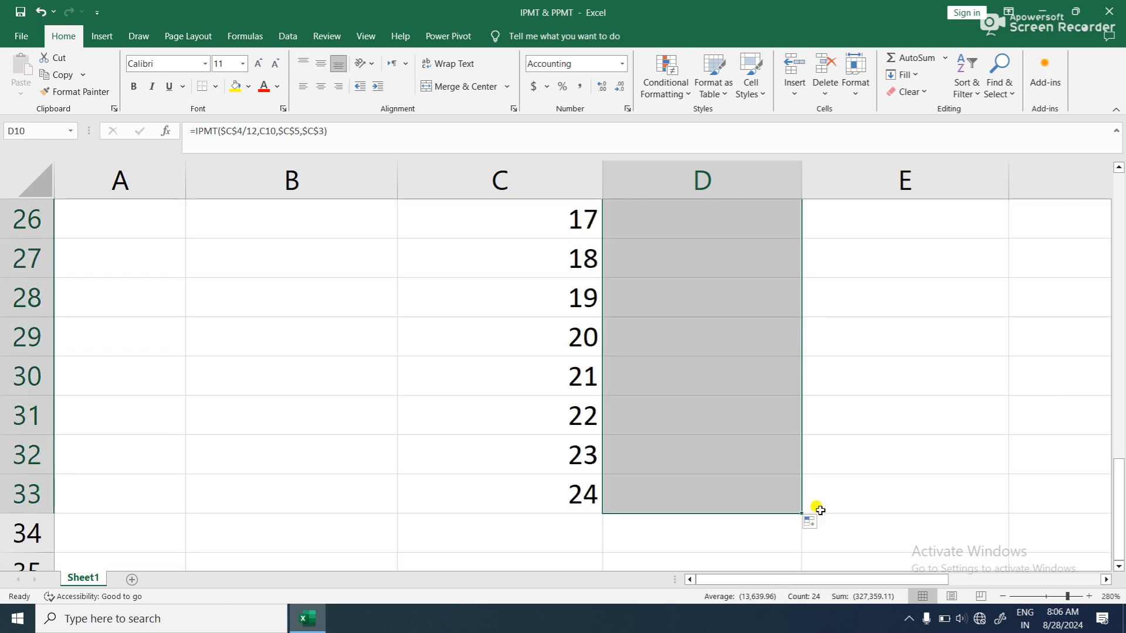
# Examine the filled IPMT column across all 24 periods and compare the formulas in D10 and D11
pyautogui.scroll(7, 887, 468)
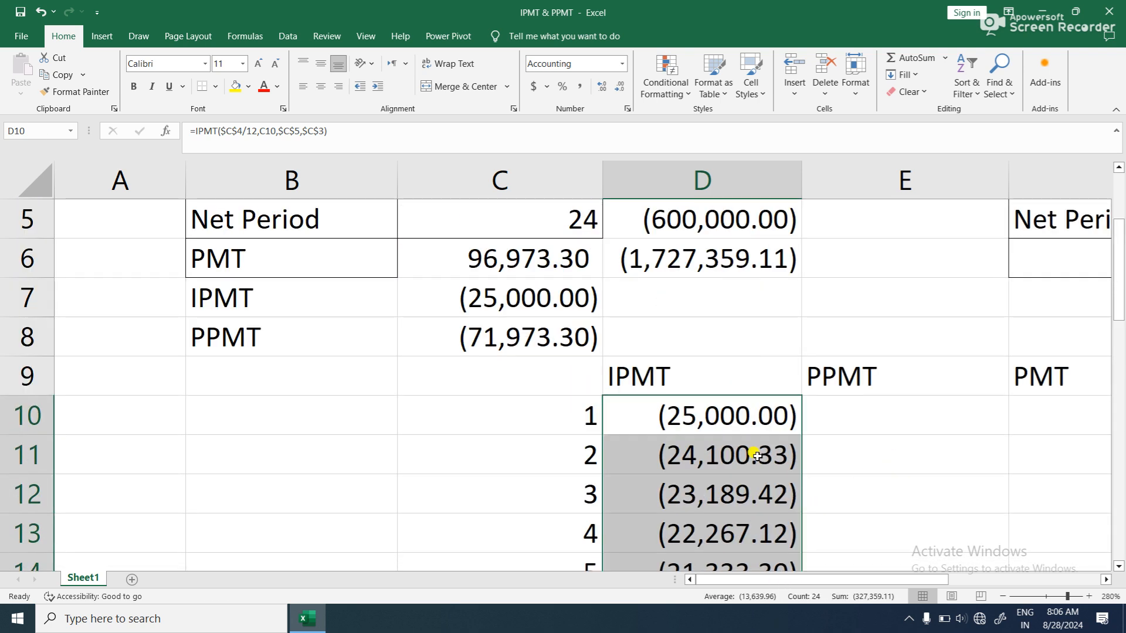
pyautogui.click(744, 421)
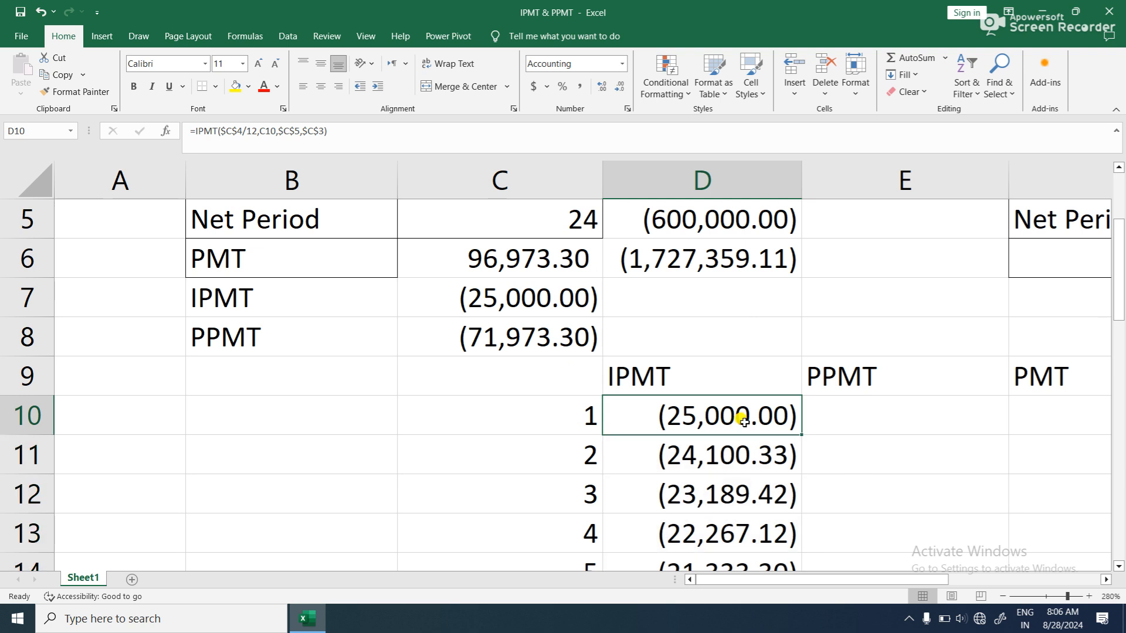
pyautogui.click(722, 451)
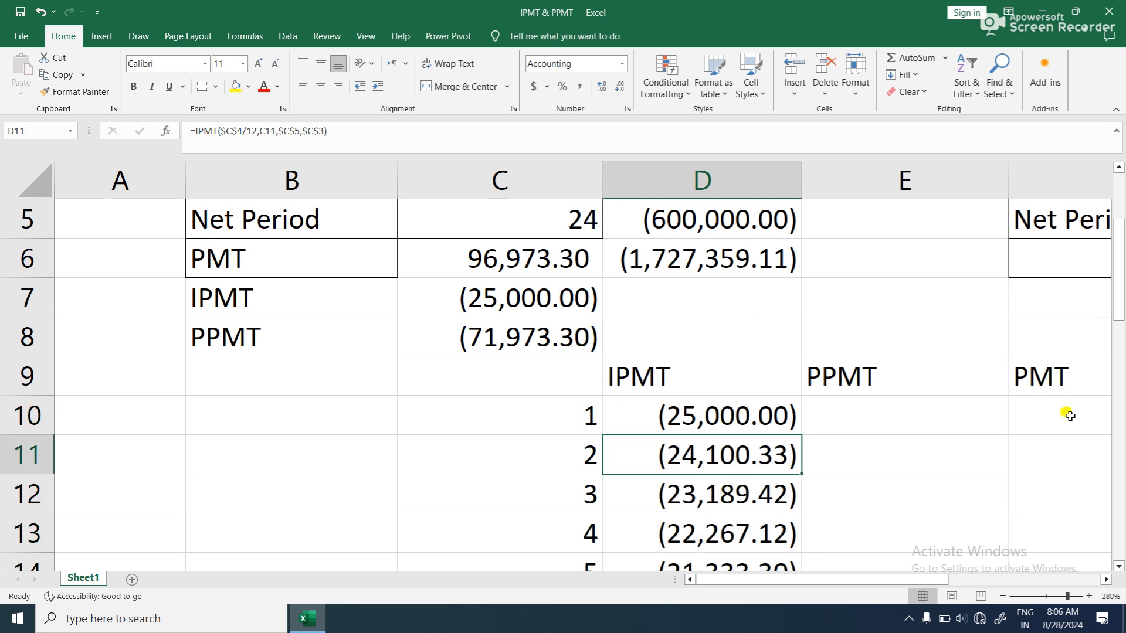
pyautogui.moveTo(1120, 250); pyautogui.dragTo(1121, 267)
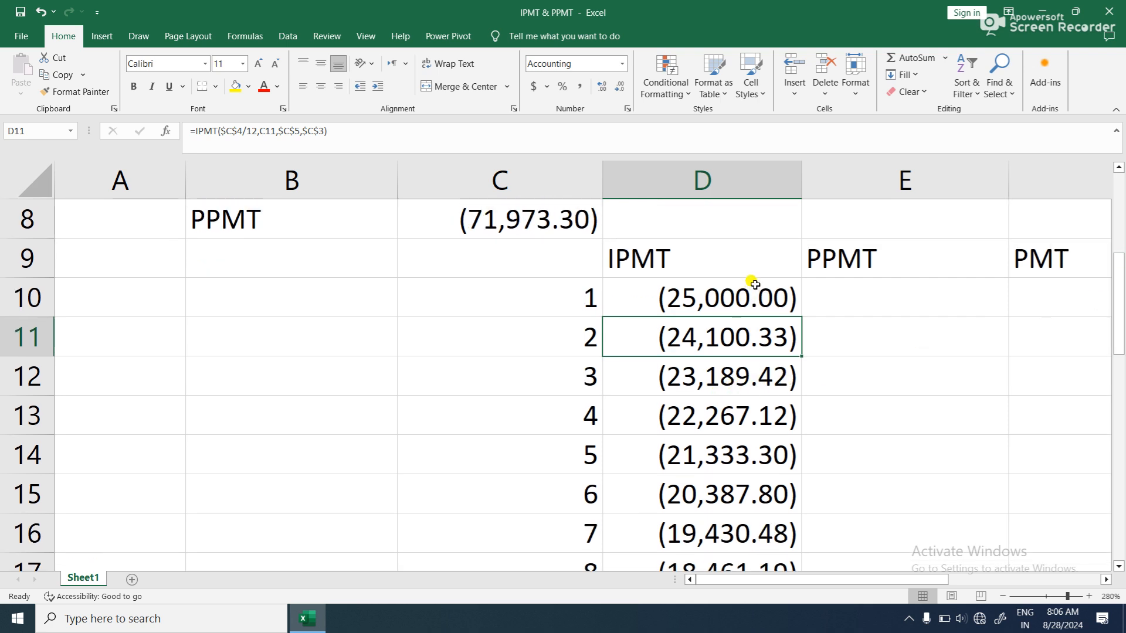
pyautogui.scroll(-9, 737, 367)
pyautogui.scroll(3, 736, 377)
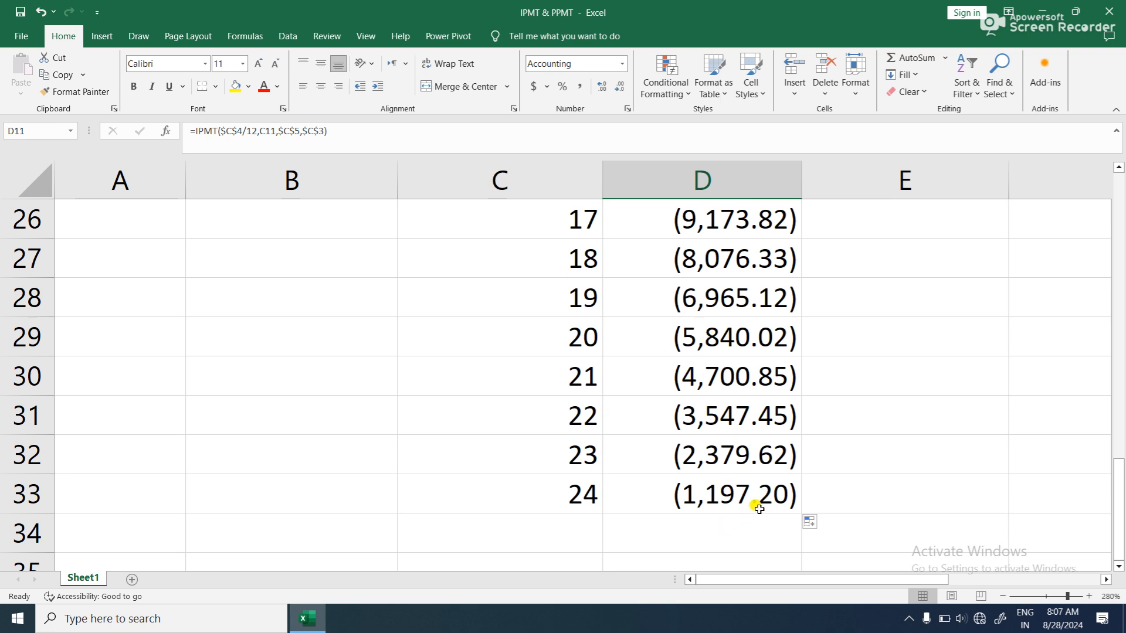
pyautogui.scroll(8, 759, 509)
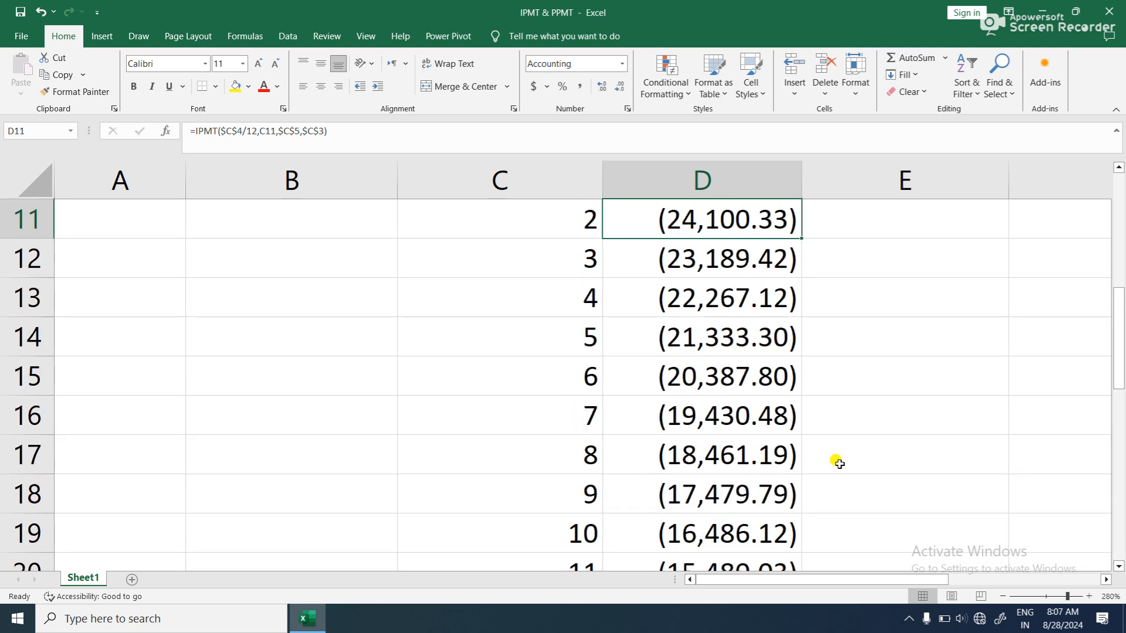
pyautogui.scroll(-2, 841, 475)
# Begin a PPMT formula in E10 with the monthly rate $C$4/12 as an absolute reference
pyautogui.click(861, 302)
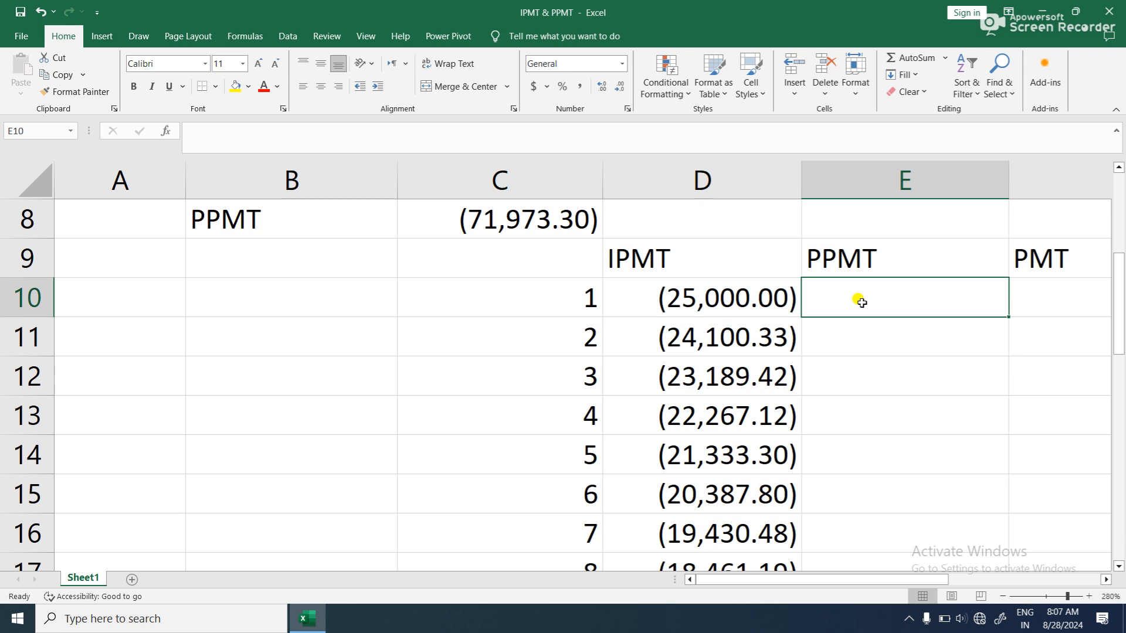
pyautogui.write('=')
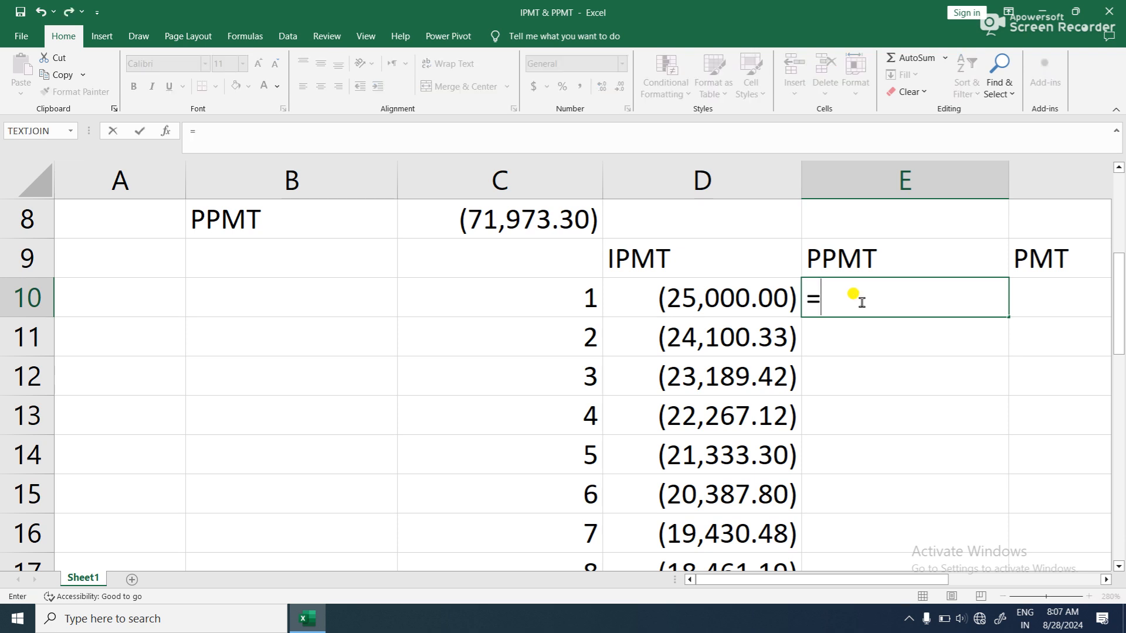
pyautogui.write('PPMT')
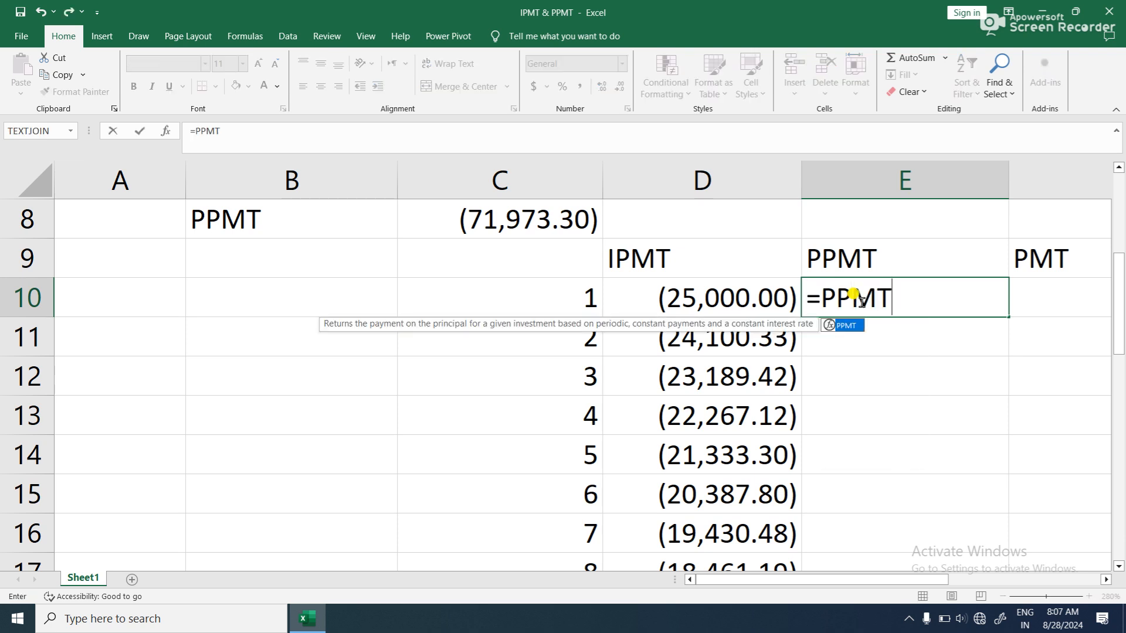
pyautogui.write('(')
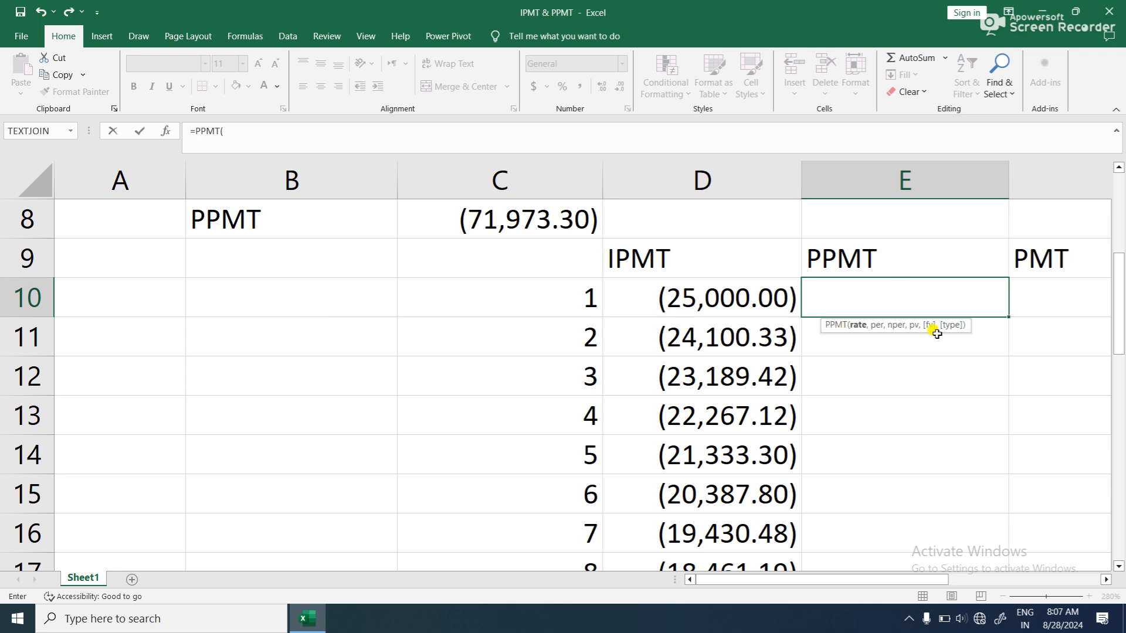
pyautogui.scroll(3, 900, 335)
pyautogui.click(567, 339)
pyautogui.moveTo(1121, 249); pyautogui.dragTo(1121, 311)
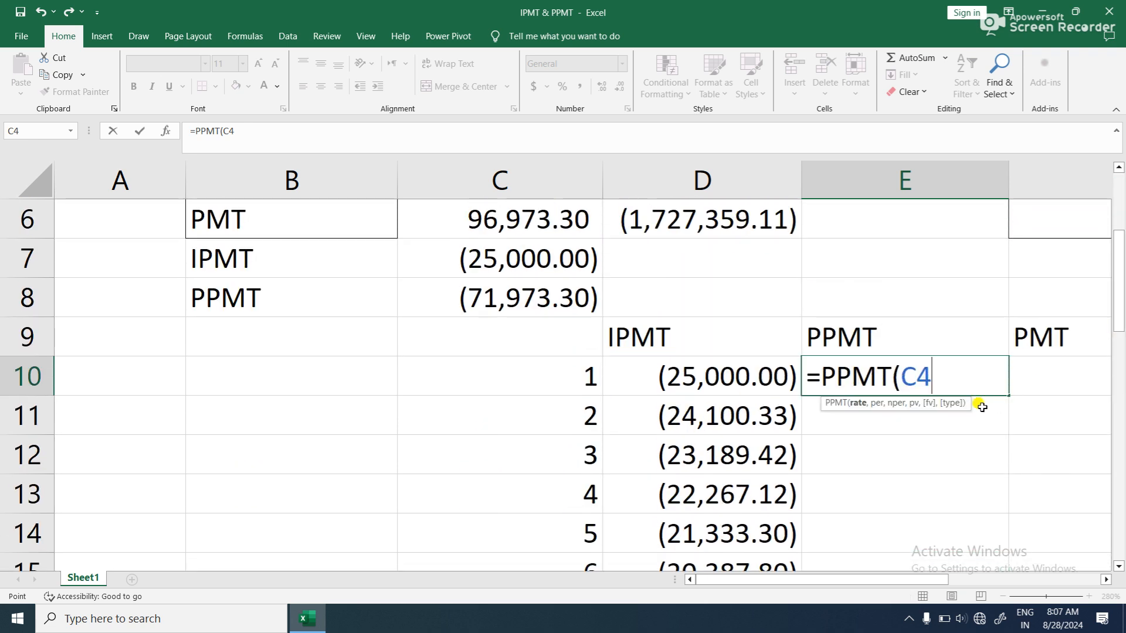
pyautogui.write('/12')
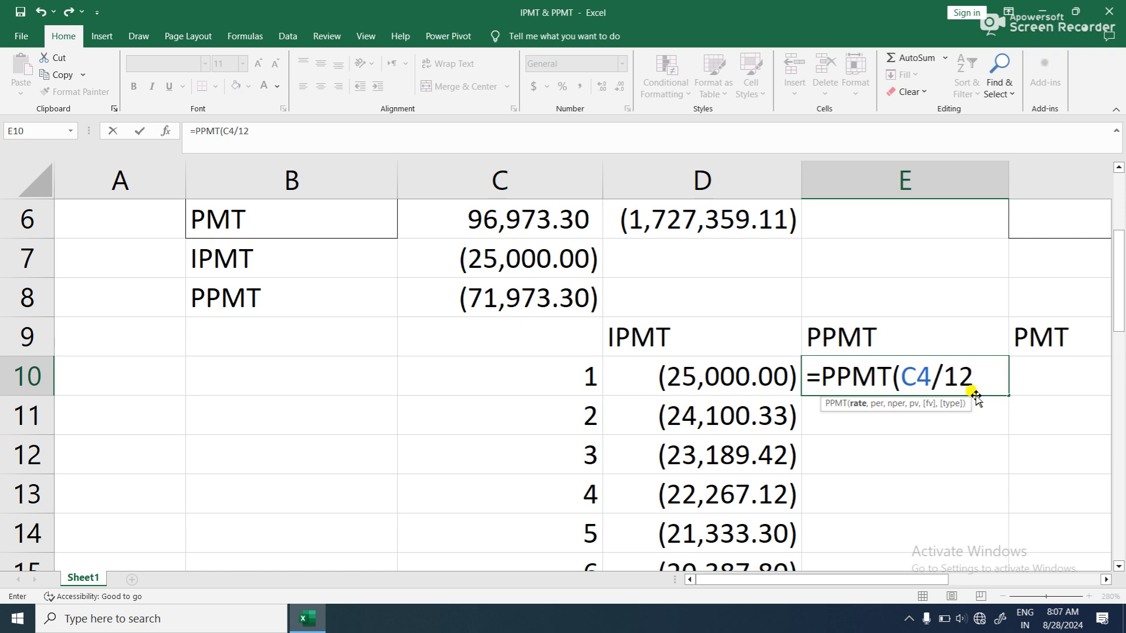
pyautogui.moveTo(973, 375); pyautogui.dragTo(905, 381)
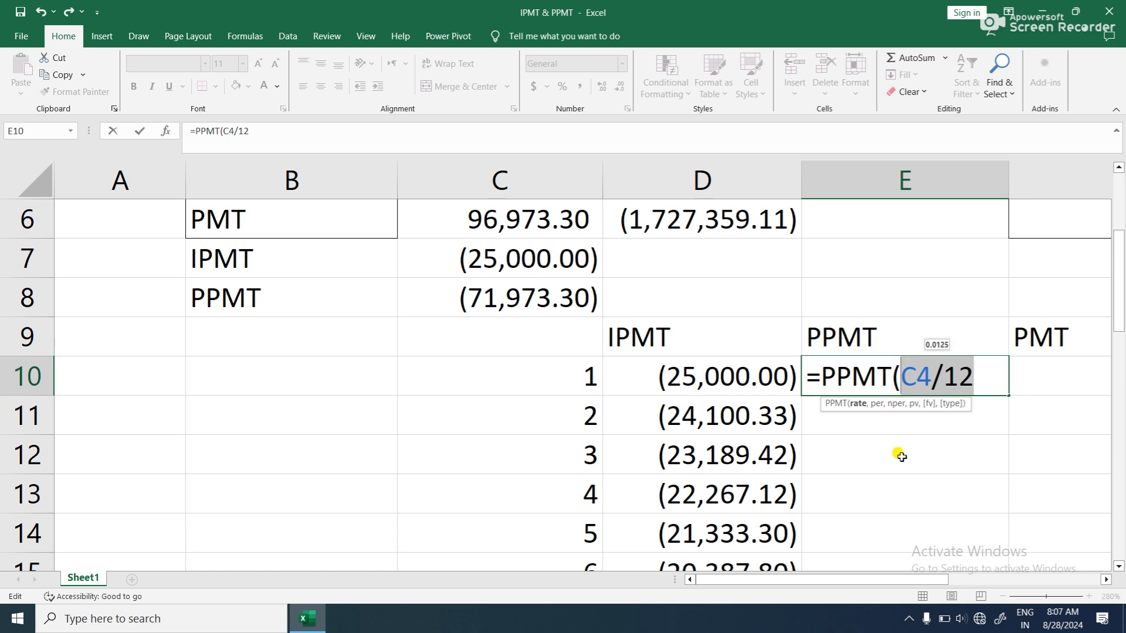
pyautogui.press('F4')
pyautogui.click(1008, 380)
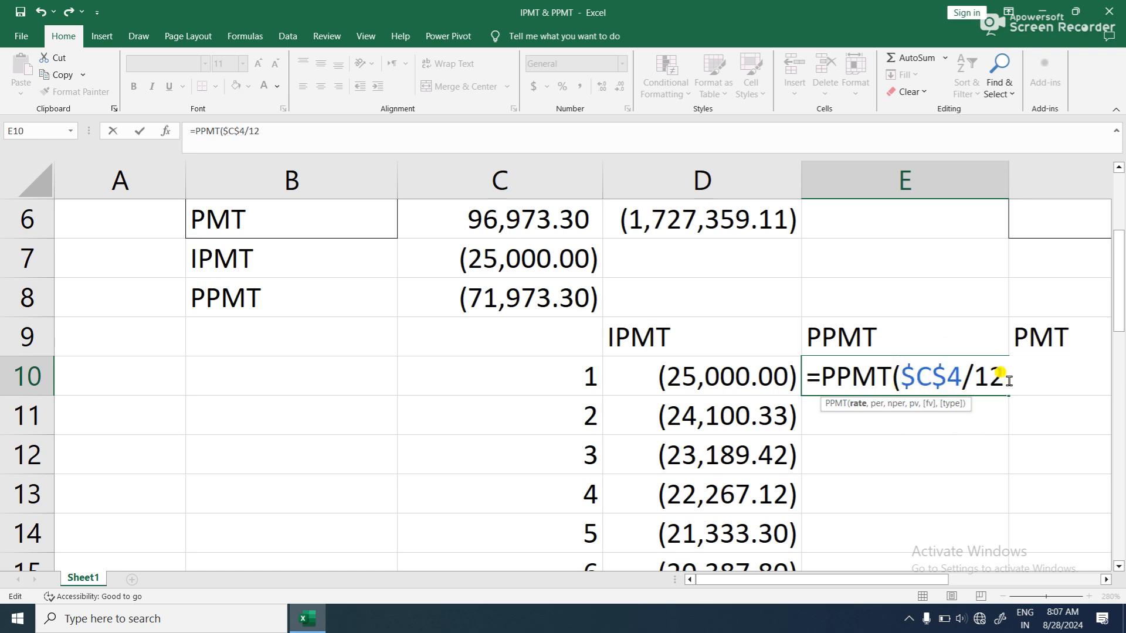
pyautogui.write(',')
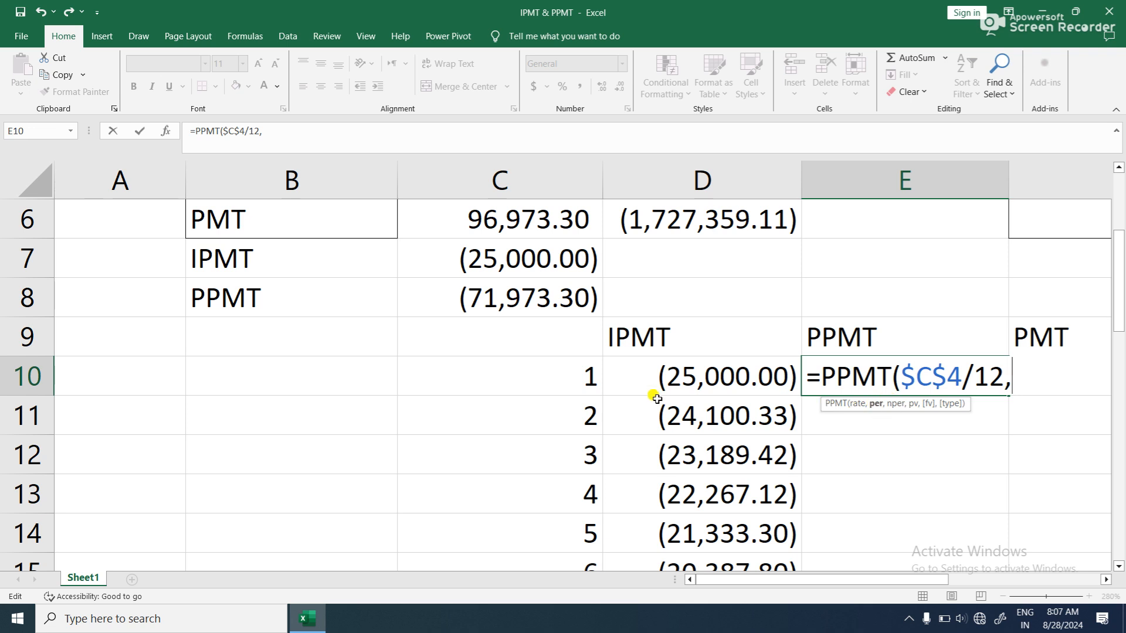
# Add C10 as the PPMT formula's relative period and $C$5 as its absolute number of periods
pyautogui.click(589, 380)
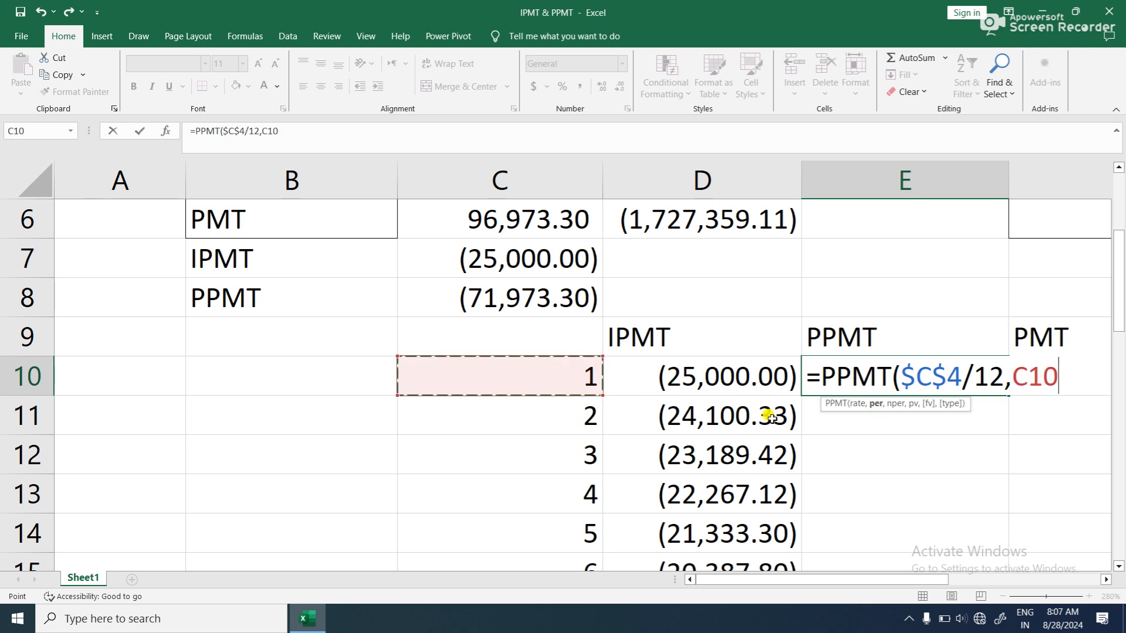
pyautogui.write(',')
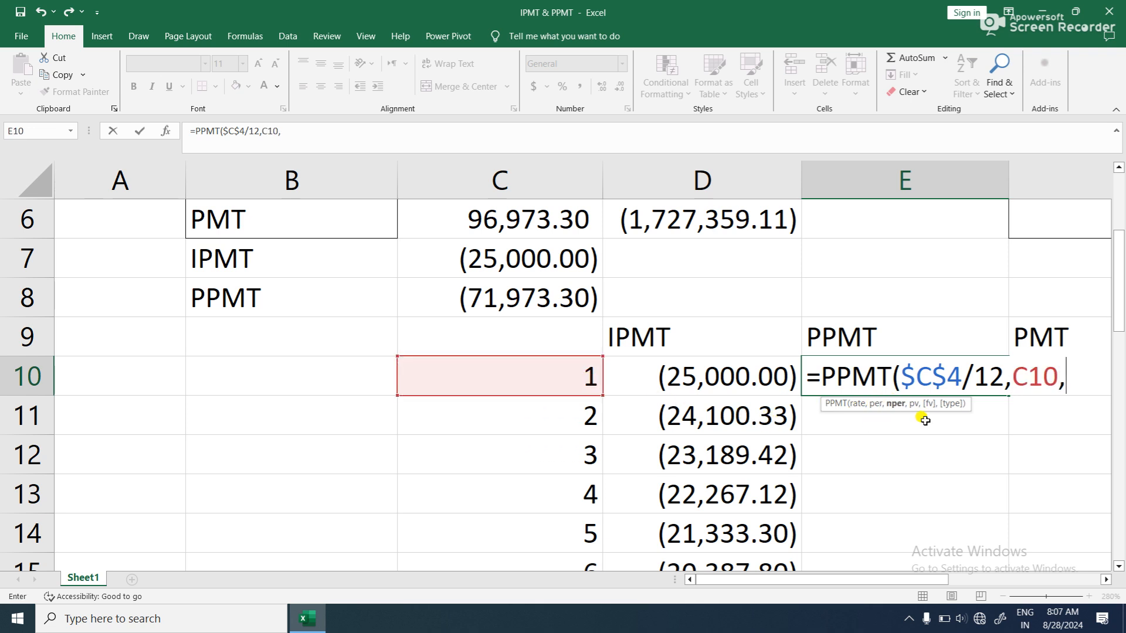
pyautogui.scroll(1, 698, 384)
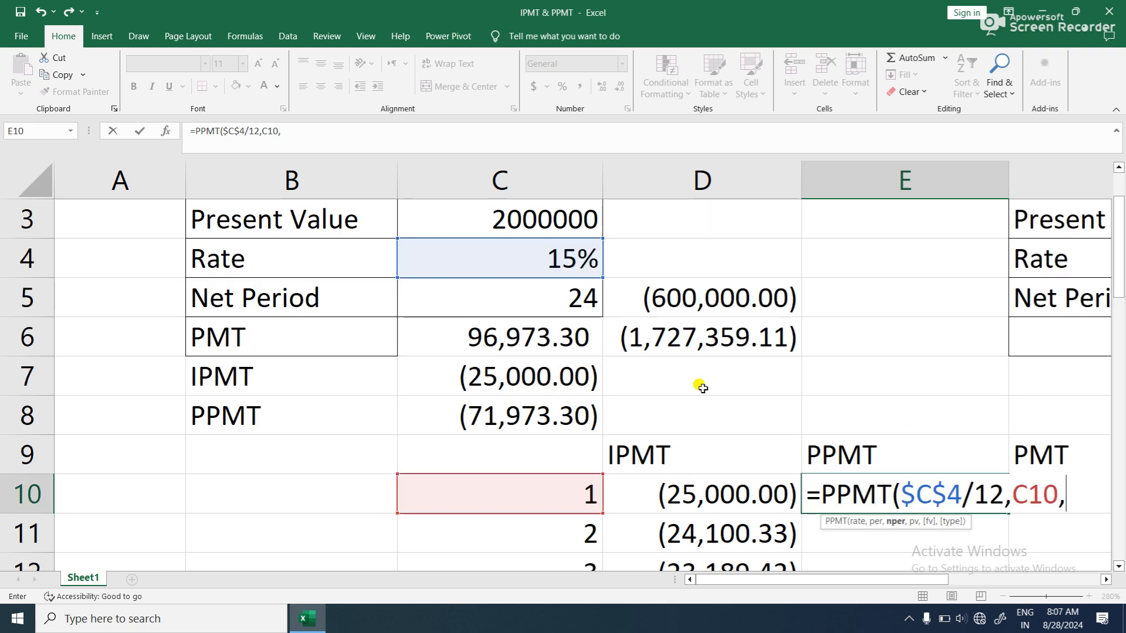
pyautogui.click(514, 293)
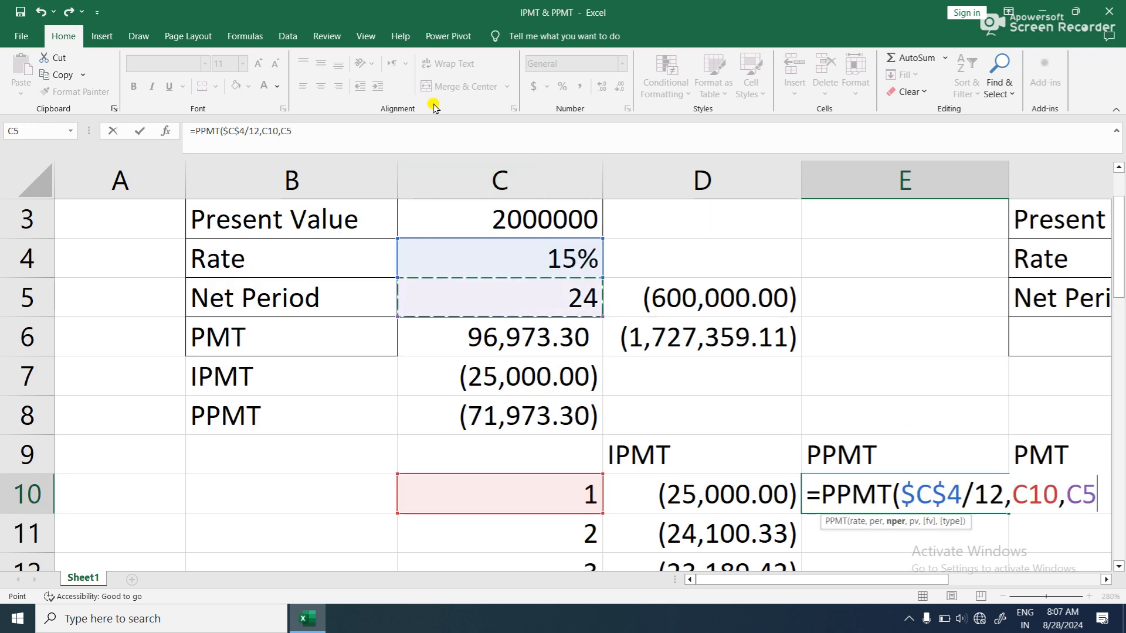
pyautogui.moveTo(1097, 499); pyautogui.dragTo(1069, 503)
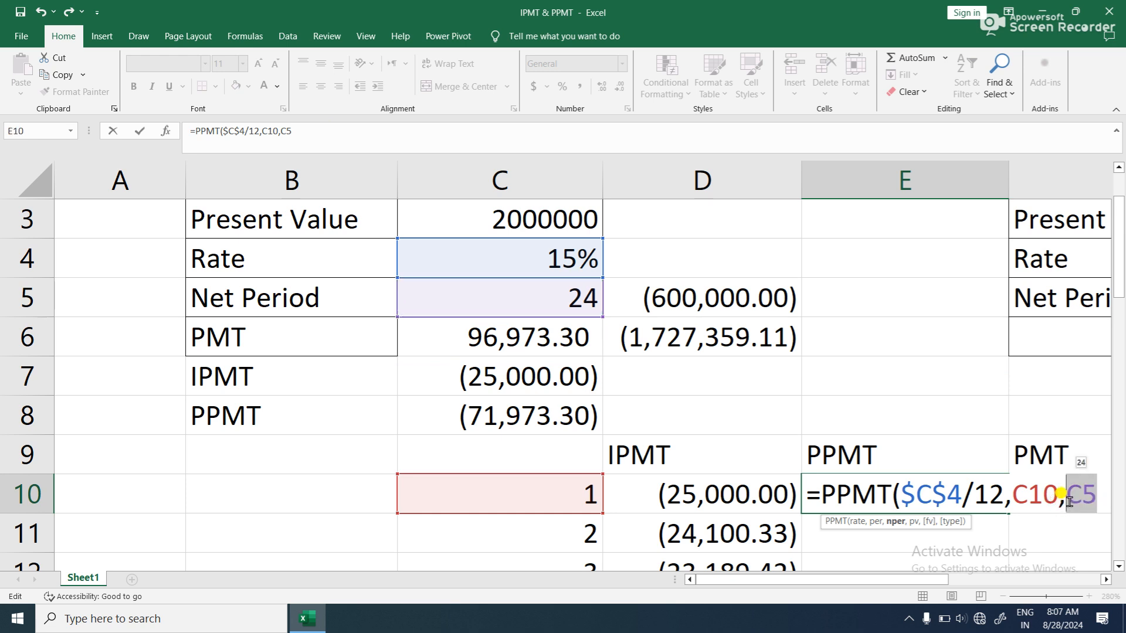
pyautogui.press('F4')
pyautogui.click(870, 533)
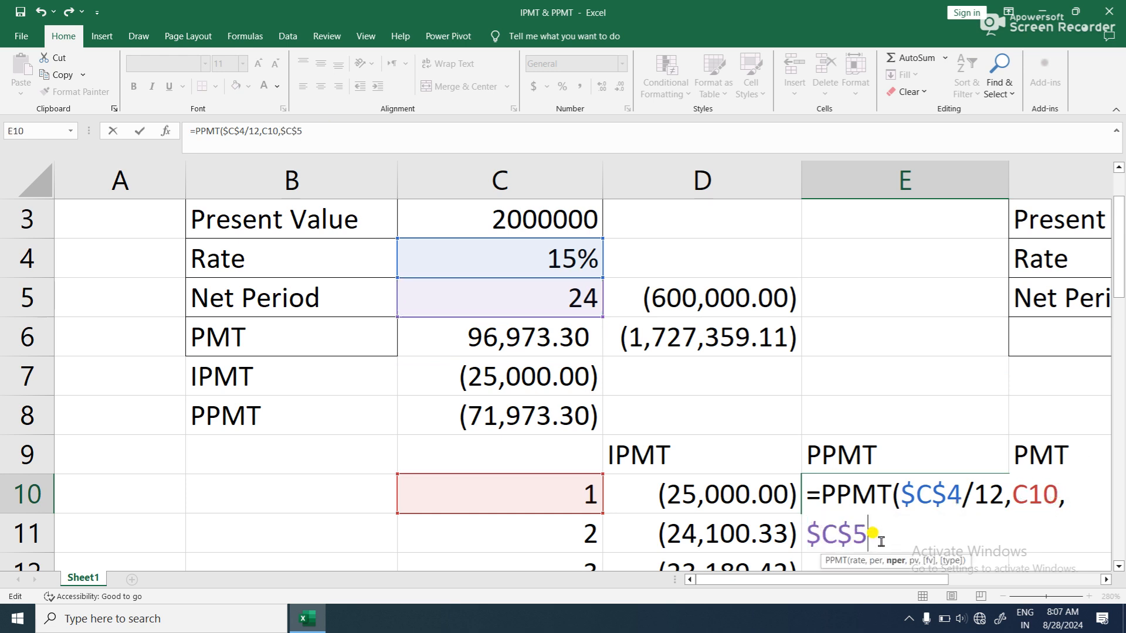
pyautogui.write(',')
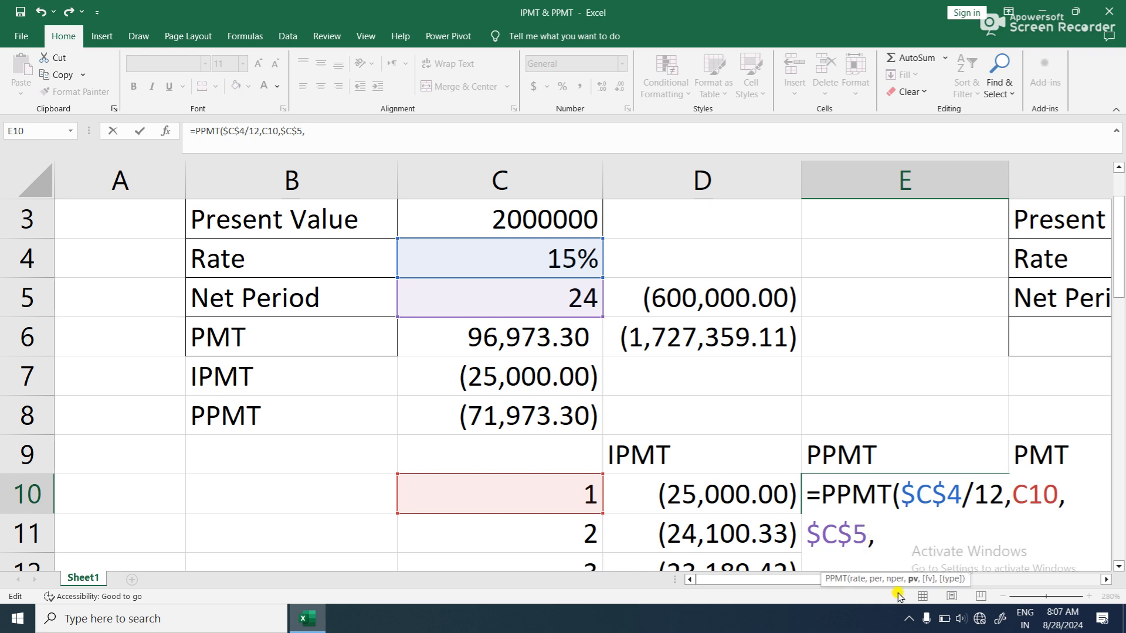
# Complete the PPMT formula with $C$3 as the absolute present value, enter it and reselect E10
pyautogui.click(550, 234)
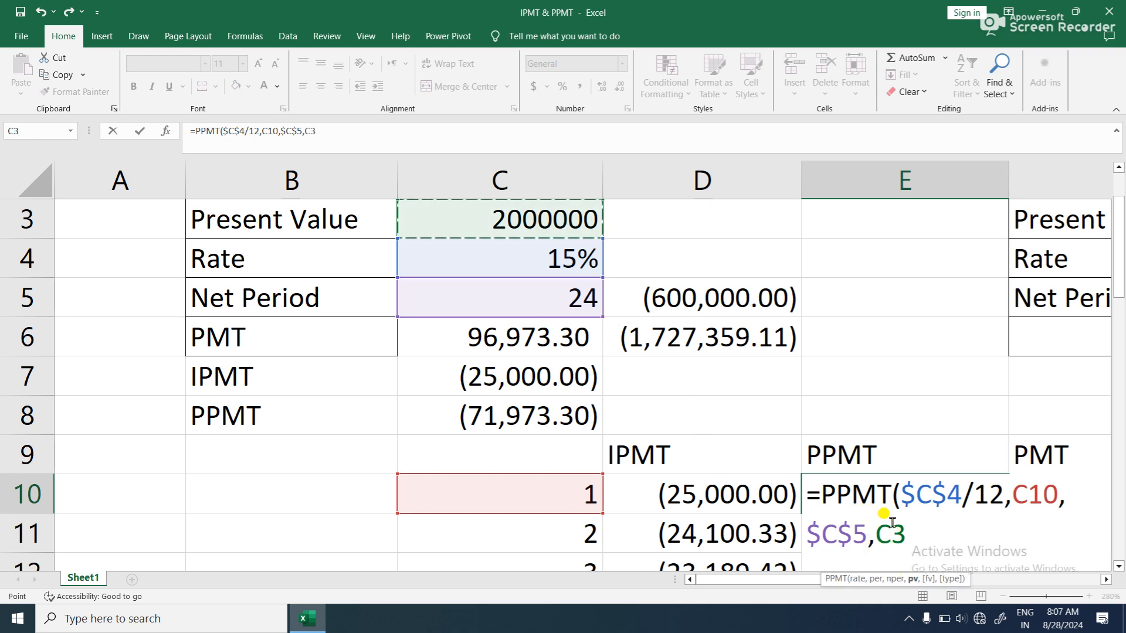
pyautogui.moveTo(884, 535); pyautogui.dragTo(879, 536)
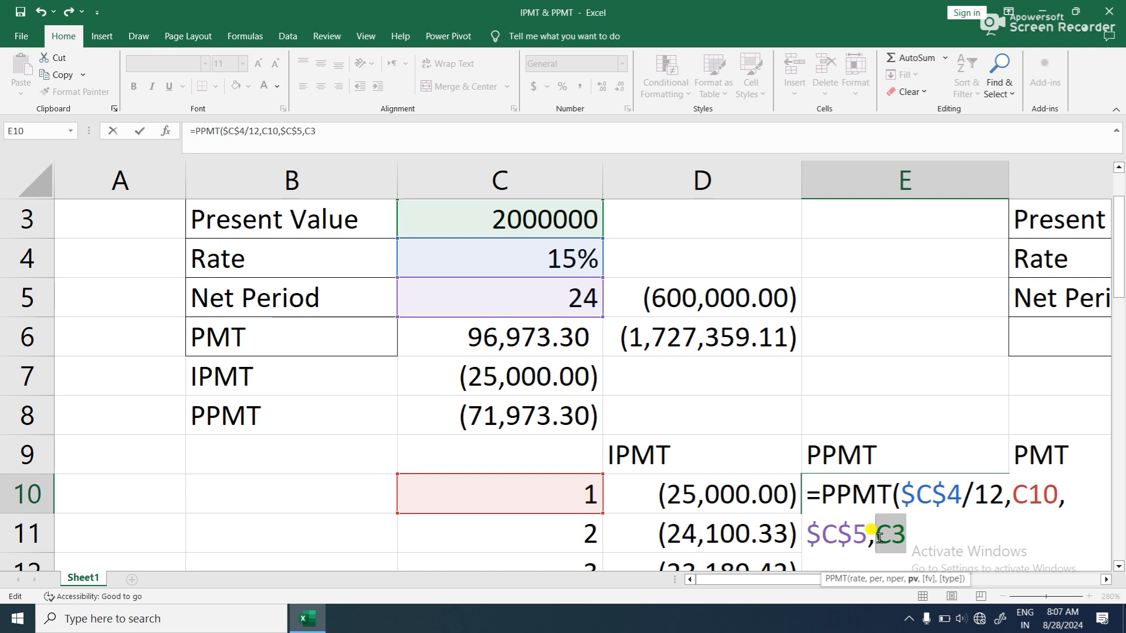
pyautogui.press('F4')
pyautogui.click(949, 532)
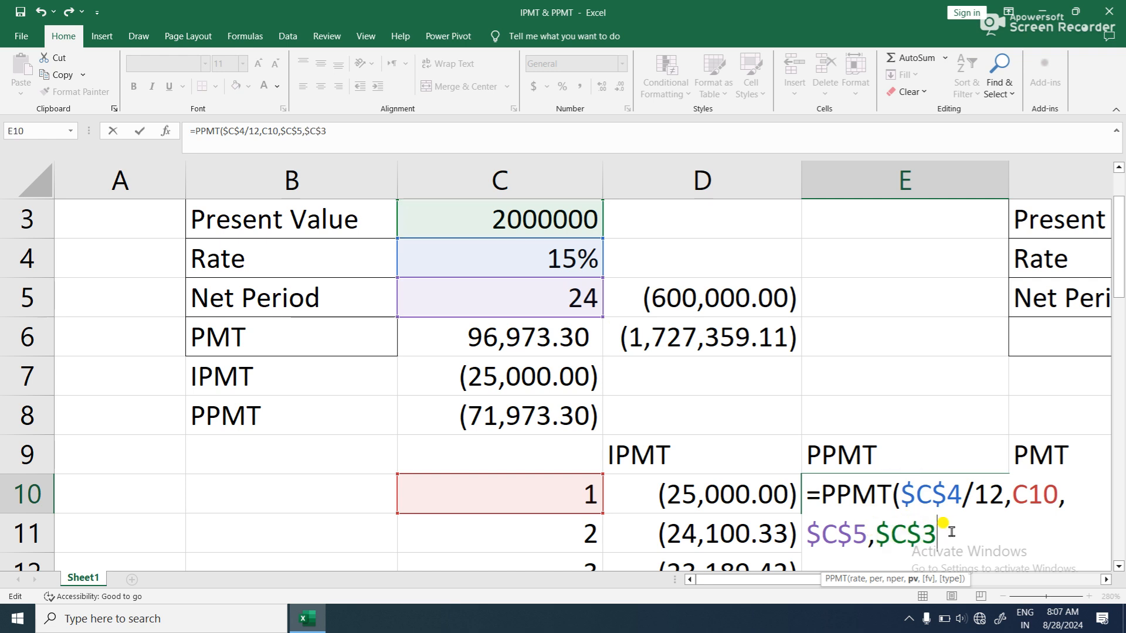
pyautogui.write(')')
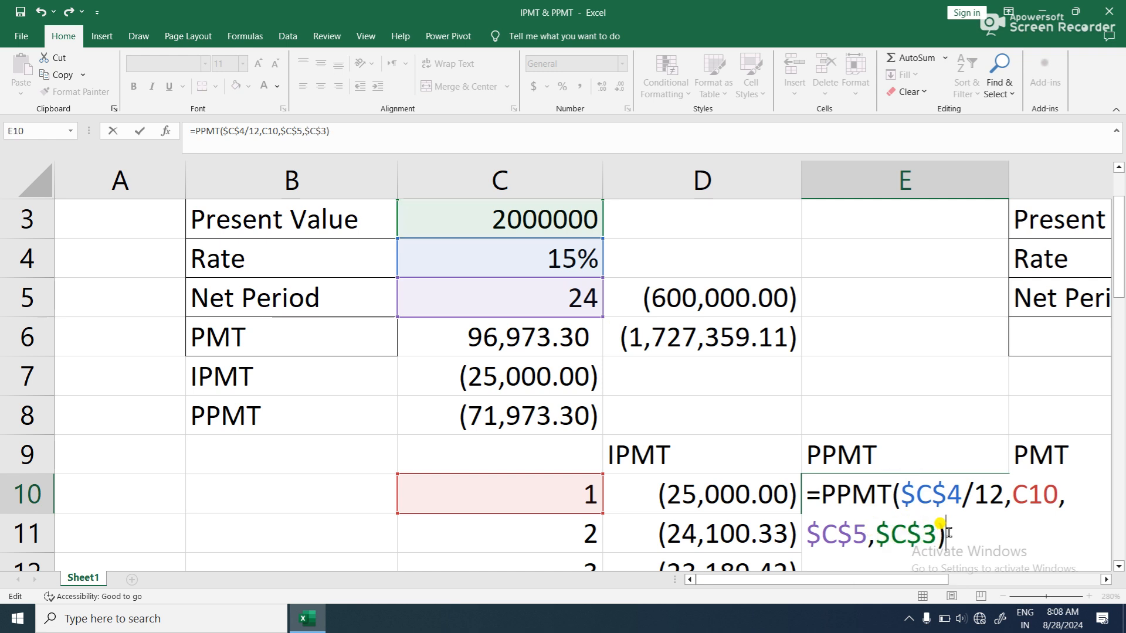
pyautogui.press('Return')
pyautogui.click(906, 490)
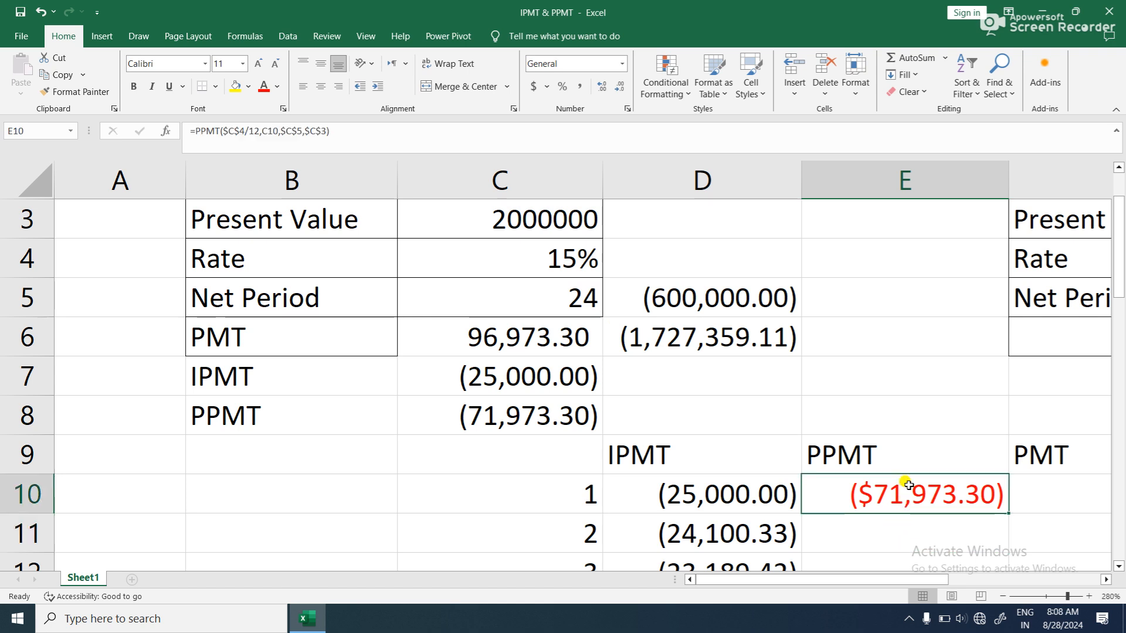
# Format E10 in comma style without a currency symbol and fill its PPMT formula down through period 24 in E33
pyautogui.click(580, 85)
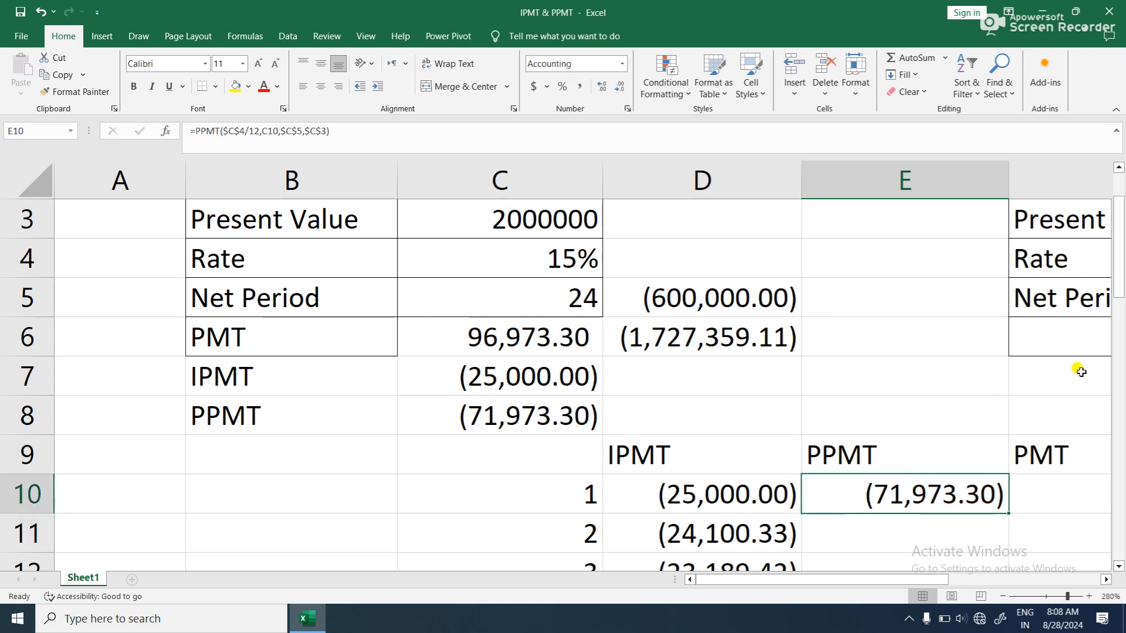
pyautogui.moveTo(1122, 255); pyautogui.dragTo(1122, 340)
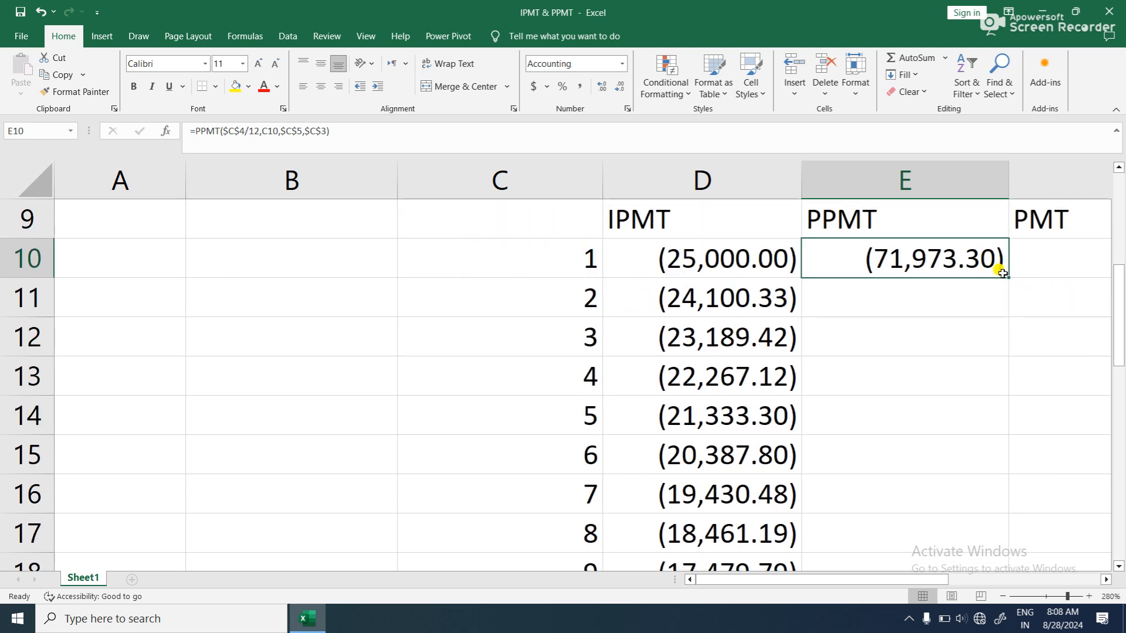
pyautogui.moveTo(1007, 276); pyautogui.dragTo(978, 504)
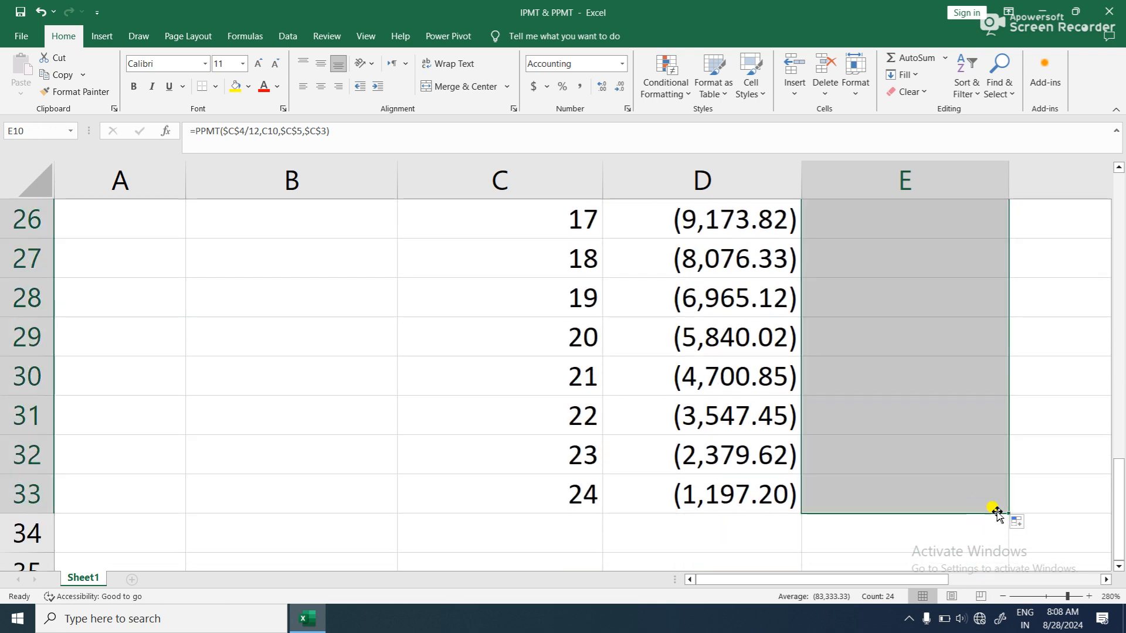
# Examine the filled PPMT column alongside the IPMT column and compare the formulas in D10 and E10
pyautogui.scroll(8, 1006, 513)
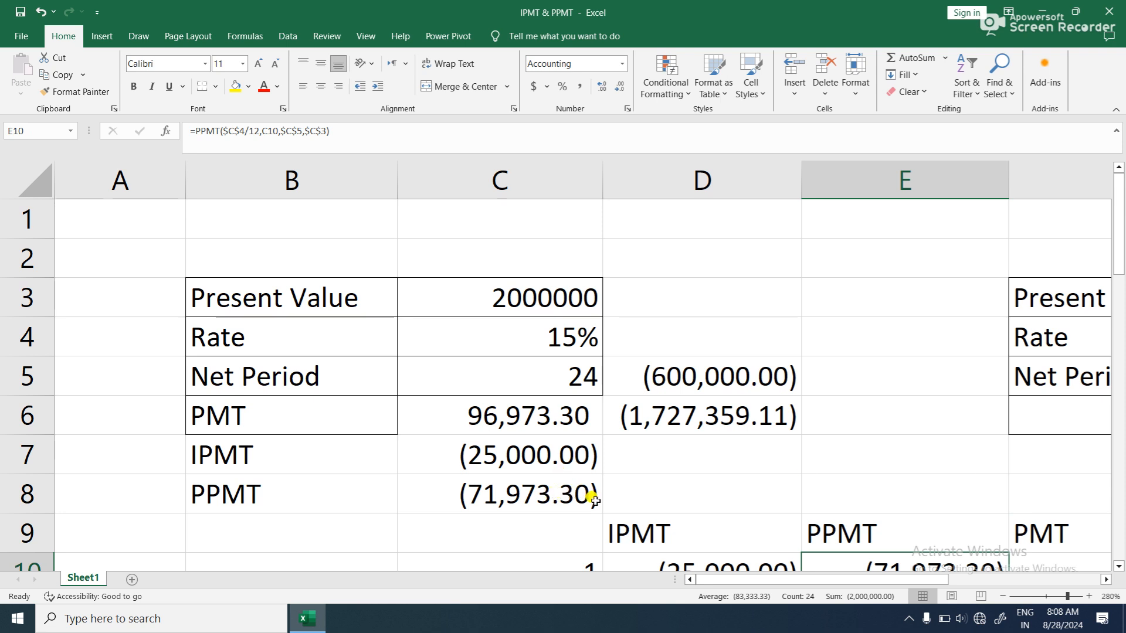
pyautogui.moveTo(1118, 251); pyautogui.dragTo(1116, 337)
pyautogui.click(820, 259)
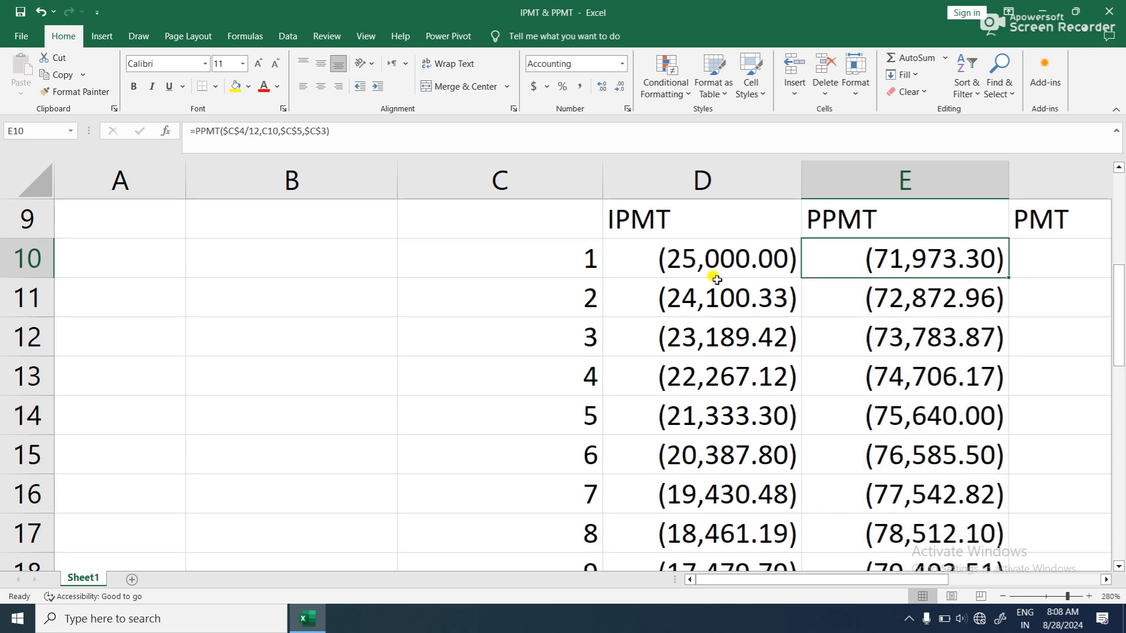
pyautogui.click(699, 267)
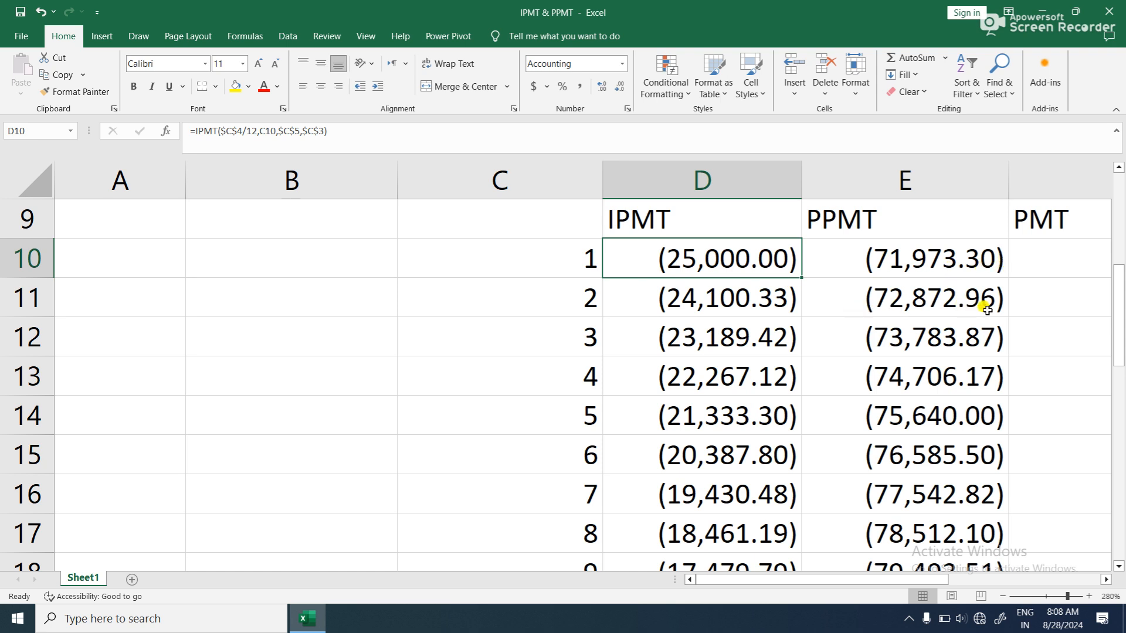
pyautogui.click(940, 261)
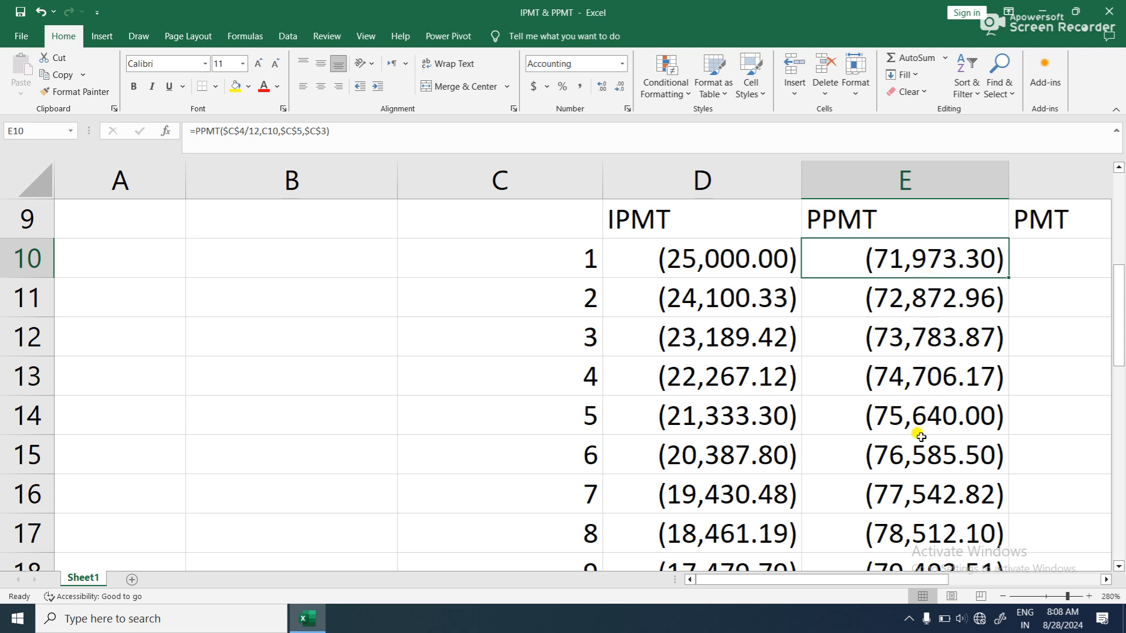
pyautogui.moveTo(1119, 294); pyautogui.dragTo(1121, 493)
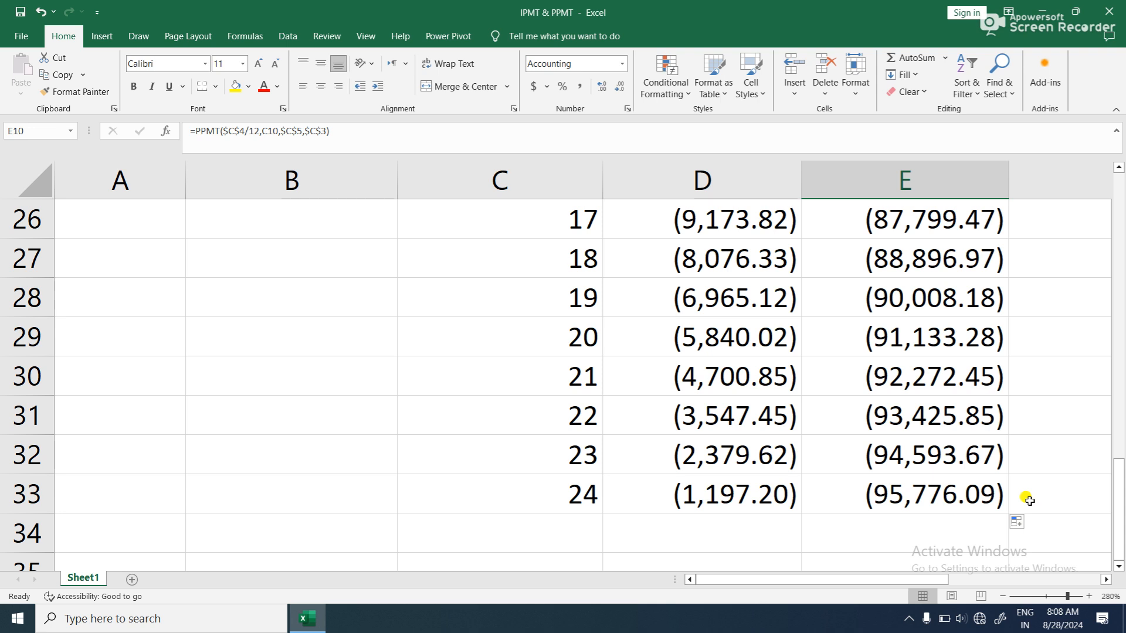
# AutoSum the PPMT values E10:E33 into E34 and compare the total with the present value in C3
pyautogui.scroll(4, 1044, 481)
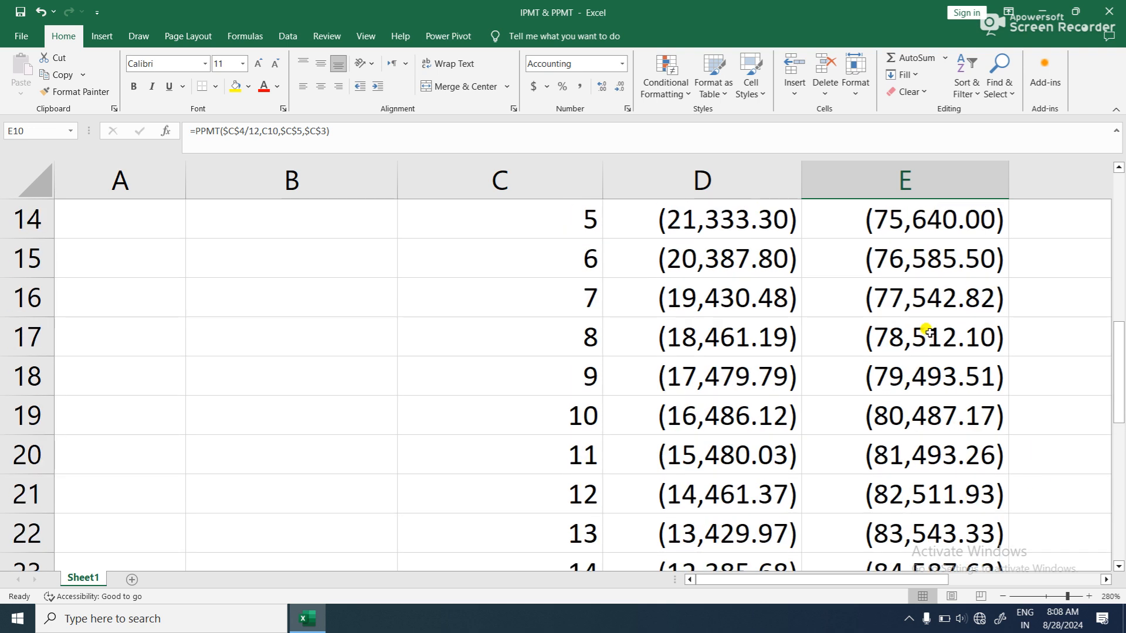
pyautogui.scroll(2, 933, 316)
pyautogui.moveTo(938, 297); pyautogui.dragTo(932, 516)
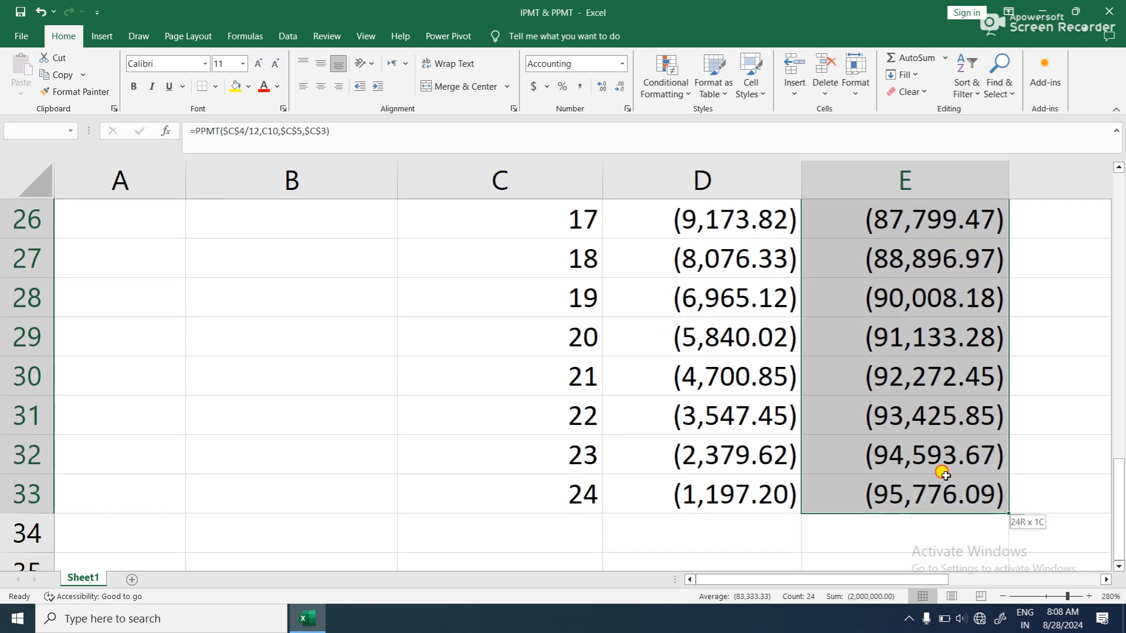
pyautogui.click(926, 58)
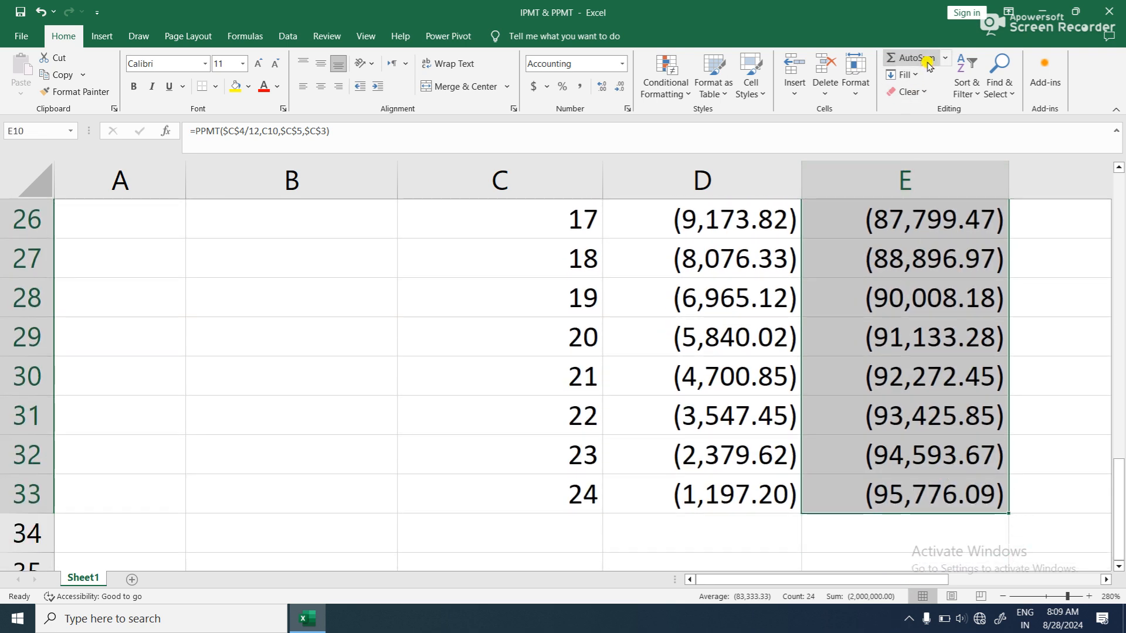
pyautogui.moveTo(1118, 309); pyautogui.dragTo(1102, 555)
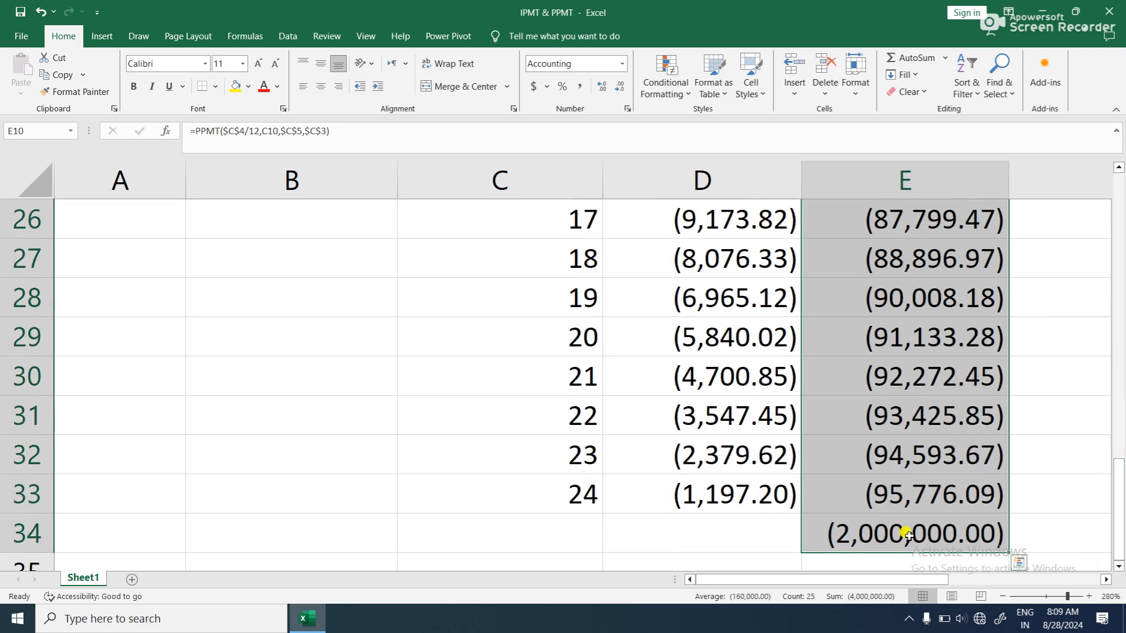
pyautogui.scroll(8, 906, 534)
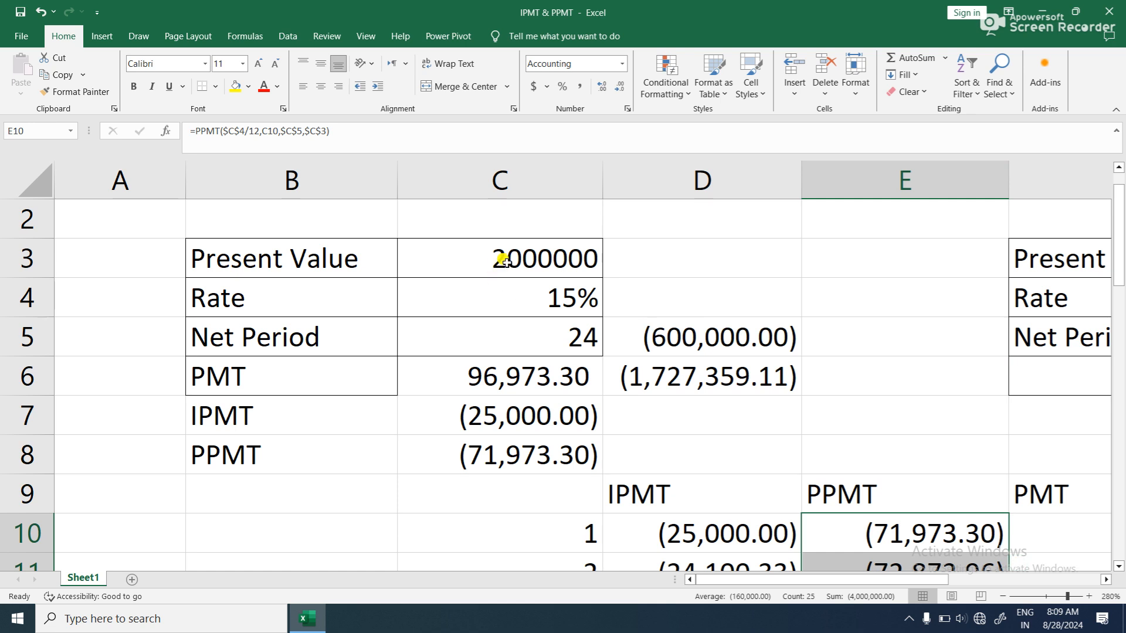
# AutoSum the IPMT values D10:D33 into D34 and check the SUM formulas in D34 and E34
pyautogui.scroll(-3, 510, 258)
pyautogui.scroll(3, 680, 311)
pyautogui.scroll(-2, 737, 350)
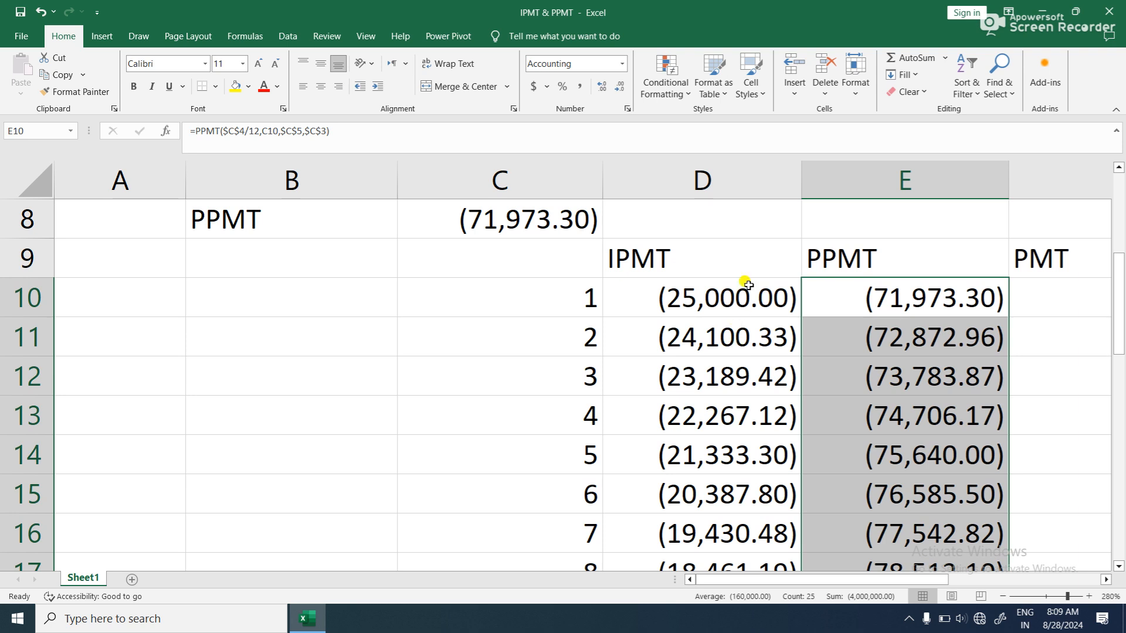
pyautogui.click(737, 298)
pyautogui.moveTo(736, 298); pyautogui.dragTo(736, 446)
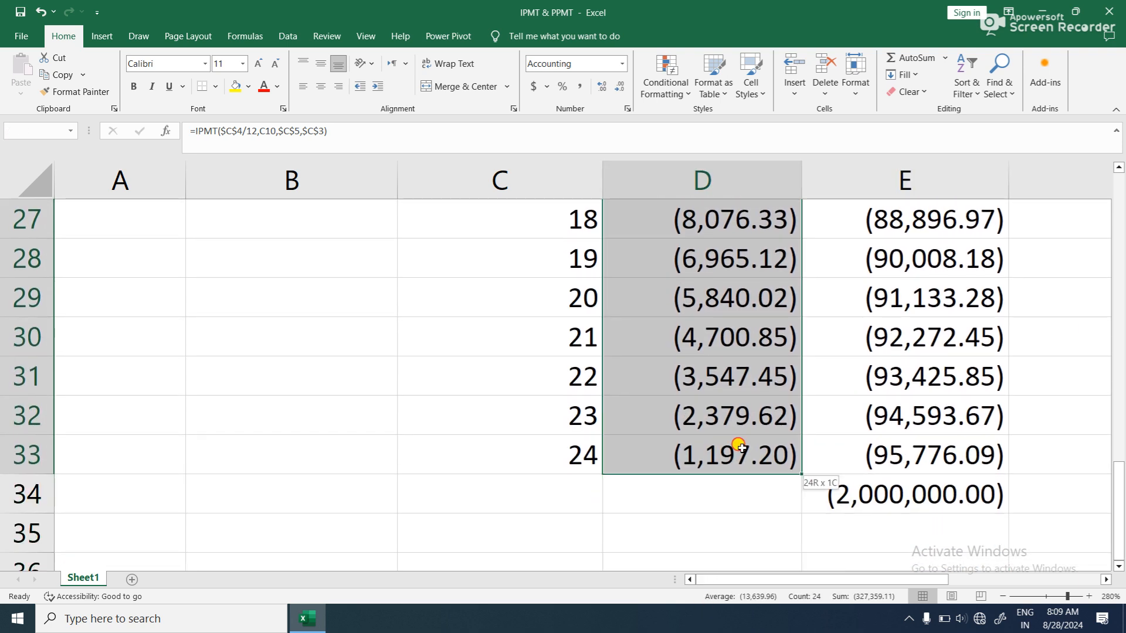
pyautogui.click(913, 60)
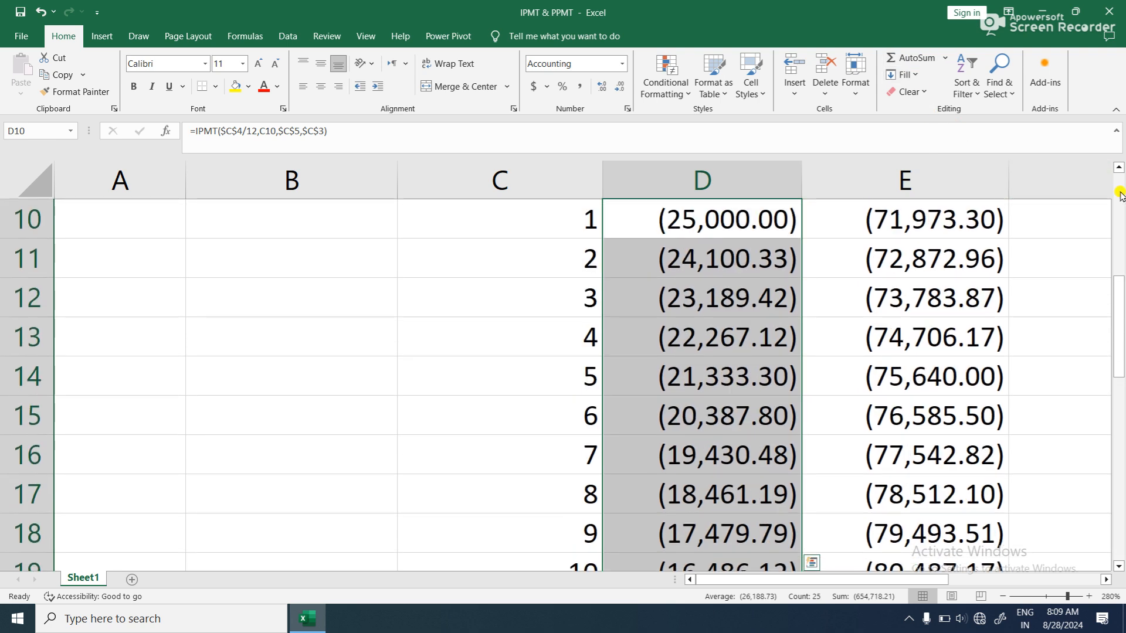
pyautogui.moveTo(1116, 337); pyautogui.dragTo(1111, 538)
pyautogui.click(685, 545)
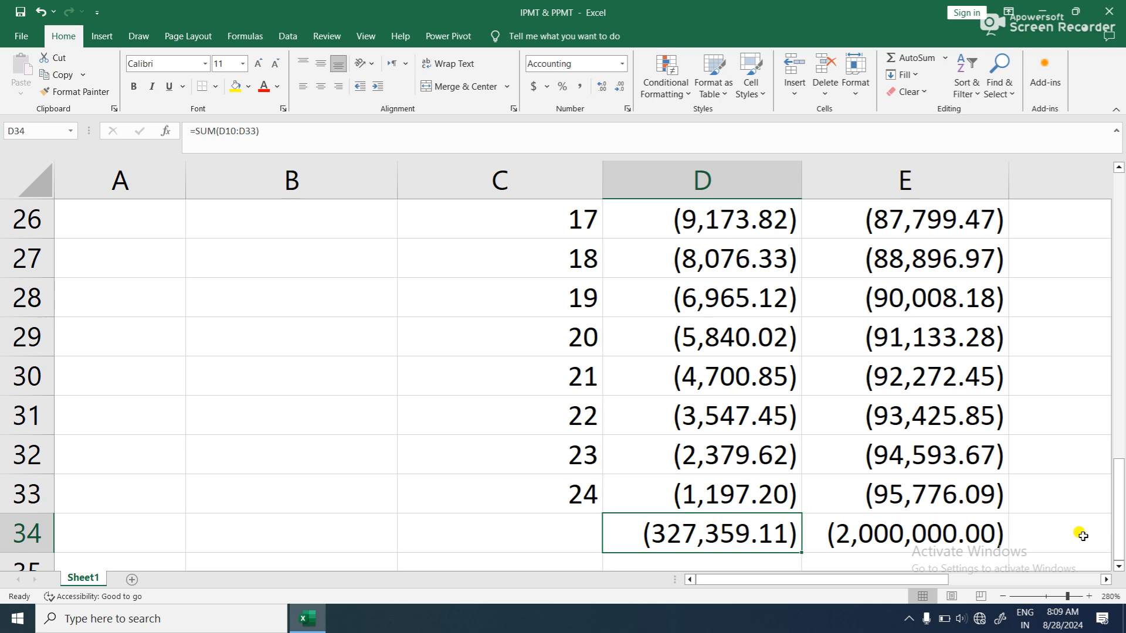
pyautogui.click(944, 536)
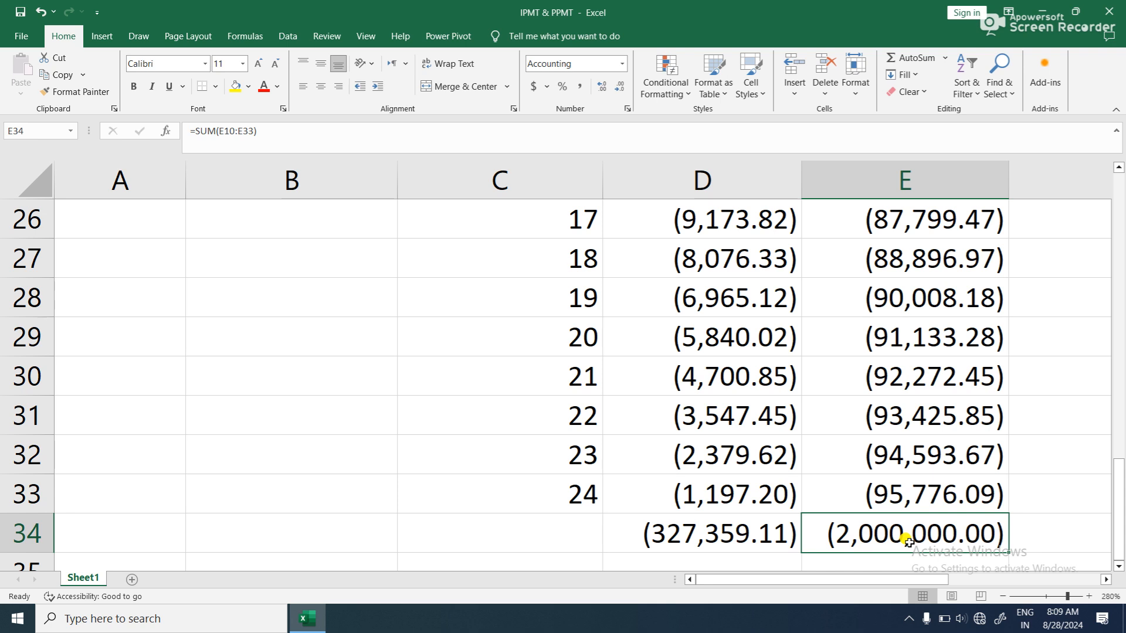
# Enter =SUM(D10:E10) in F10 under the PMT heading to add the first period's interest and principal
pyautogui.scroll(6, 908, 540)
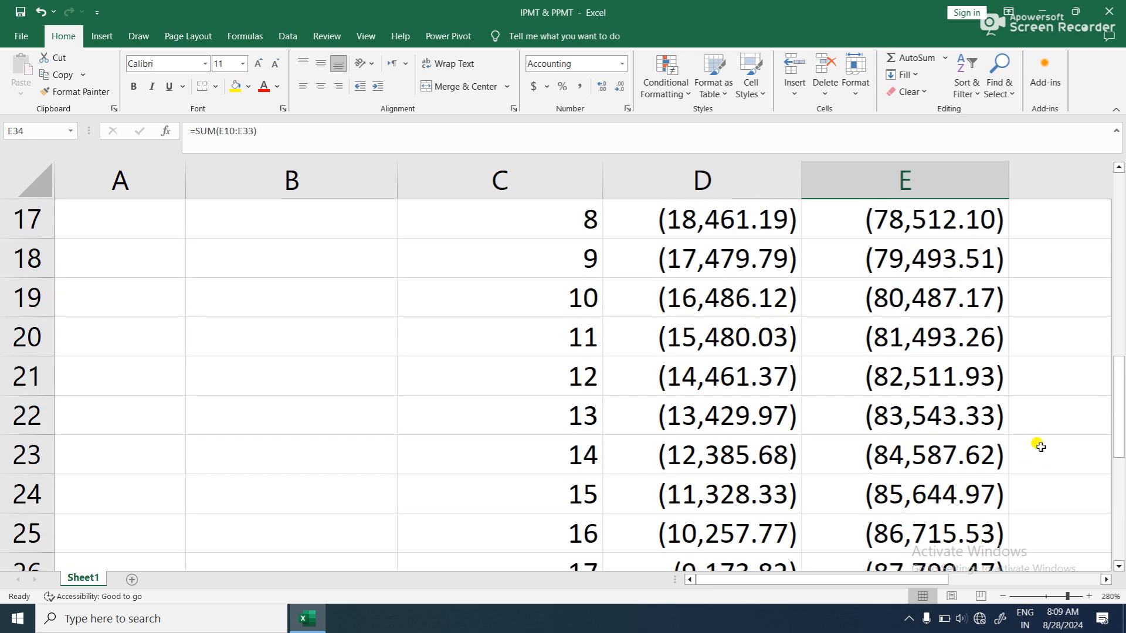
pyautogui.click(1036, 286)
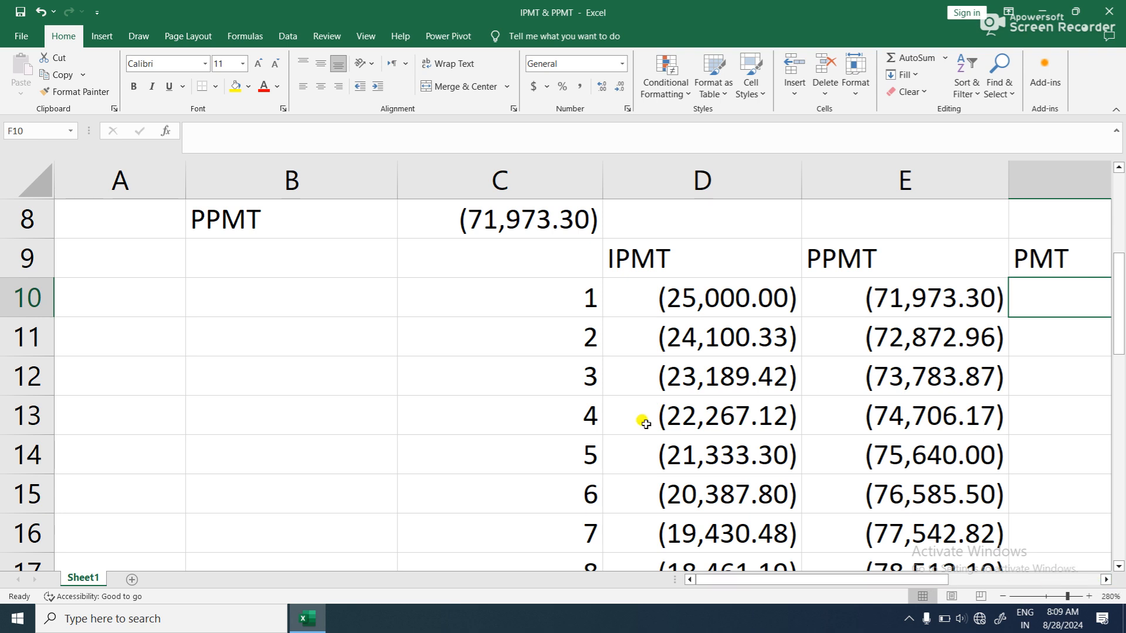
pyautogui.scroll(3, 643, 420)
pyautogui.scroll(-3, 1031, 412)
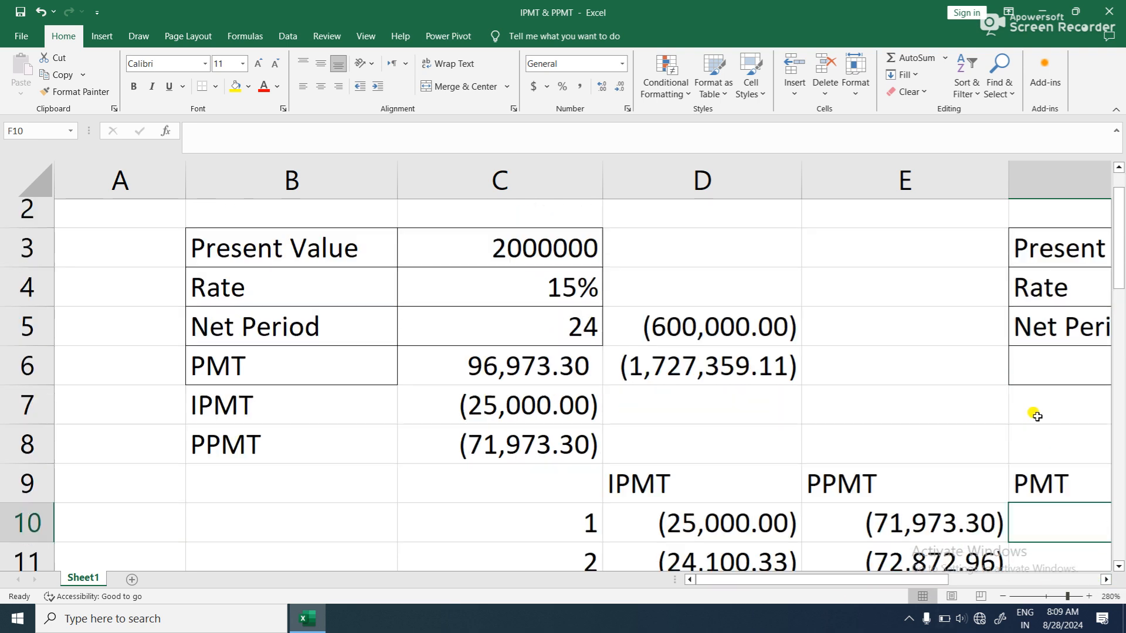
pyautogui.scroll(2, 1041, 469)
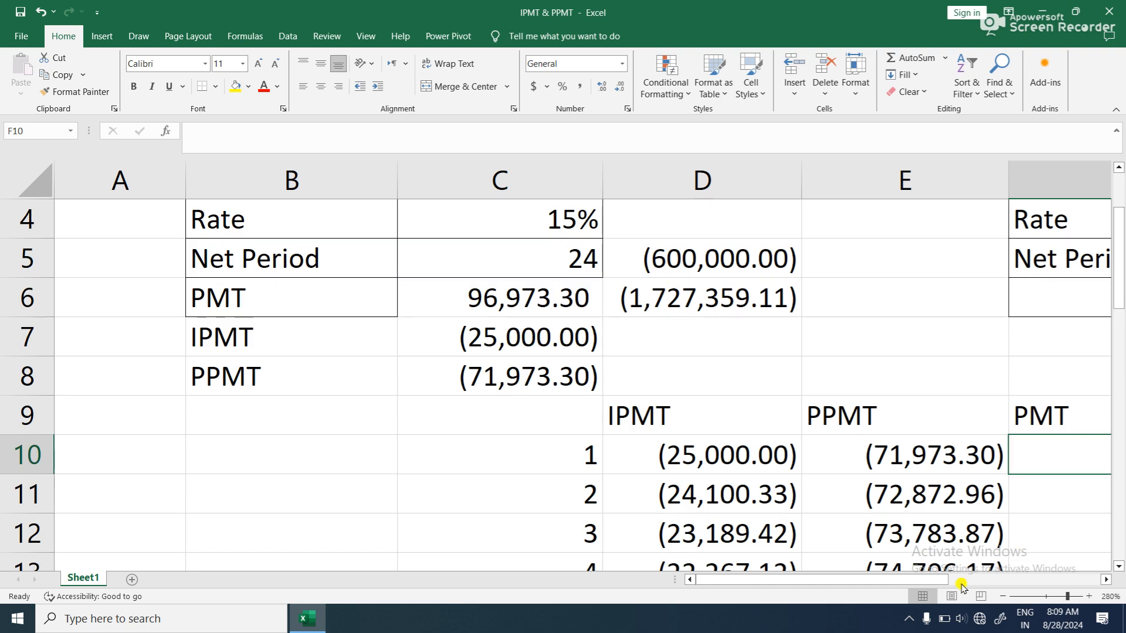
pyautogui.moveTo(908, 586); pyautogui.dragTo(970, 581)
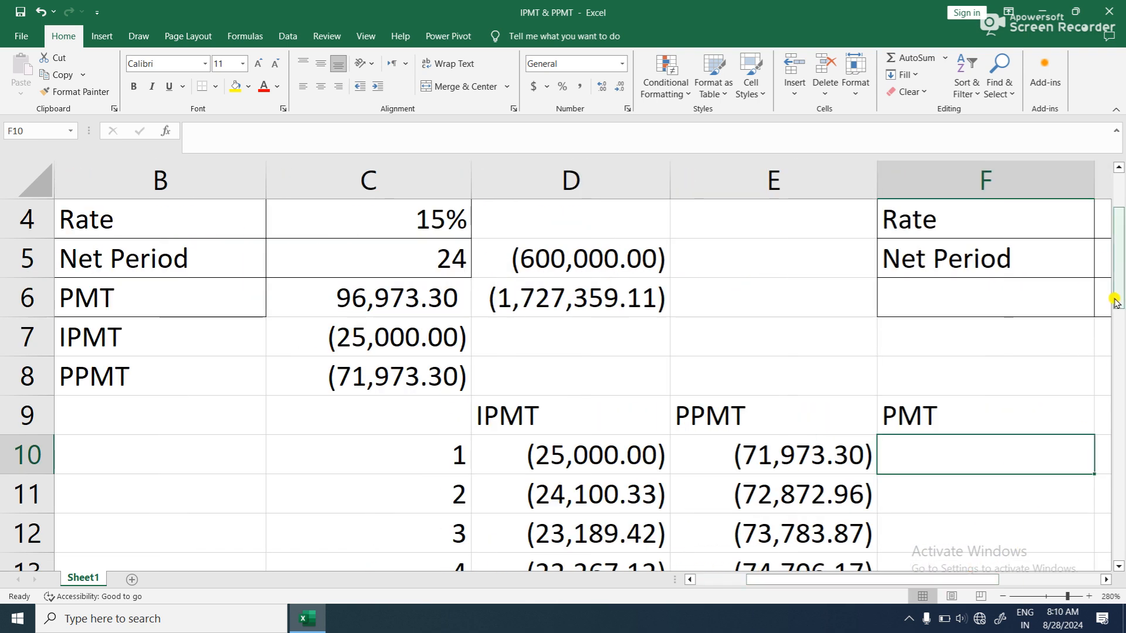
pyautogui.moveTo(1115, 287); pyautogui.dragTo(1114, 305)
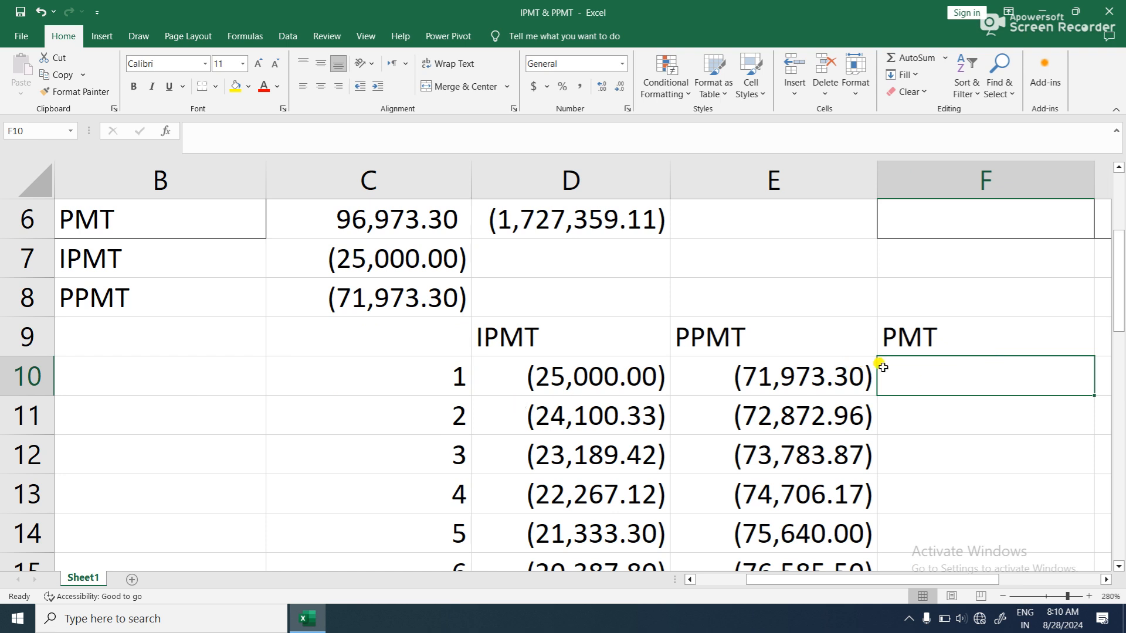
pyautogui.write('=')
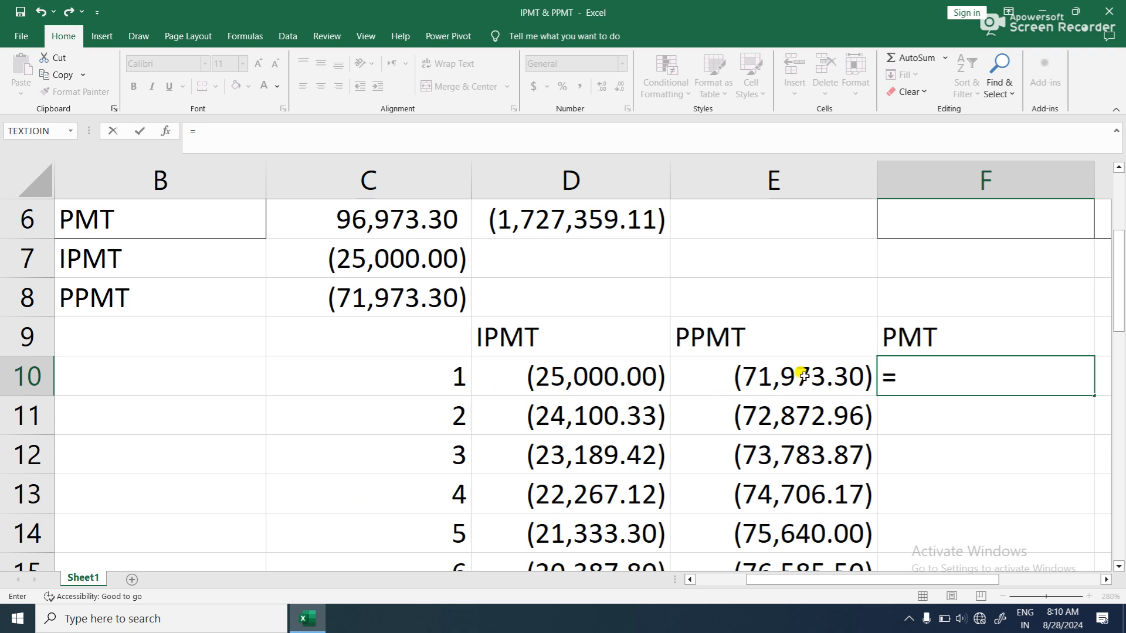
pyautogui.write('SU')
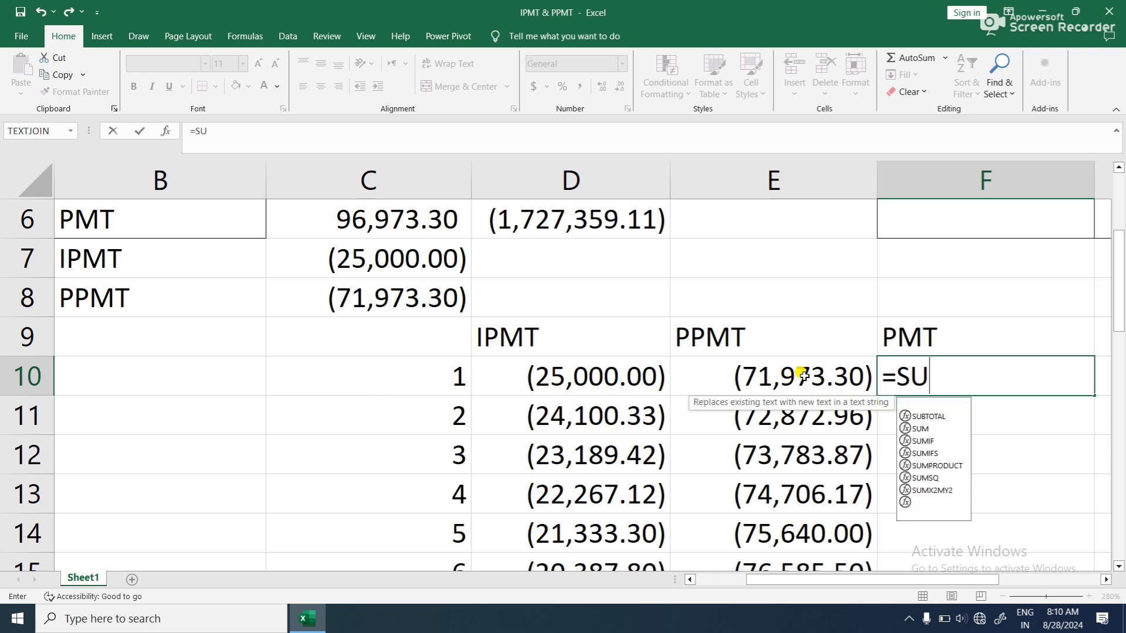
pyautogui.write('M(')
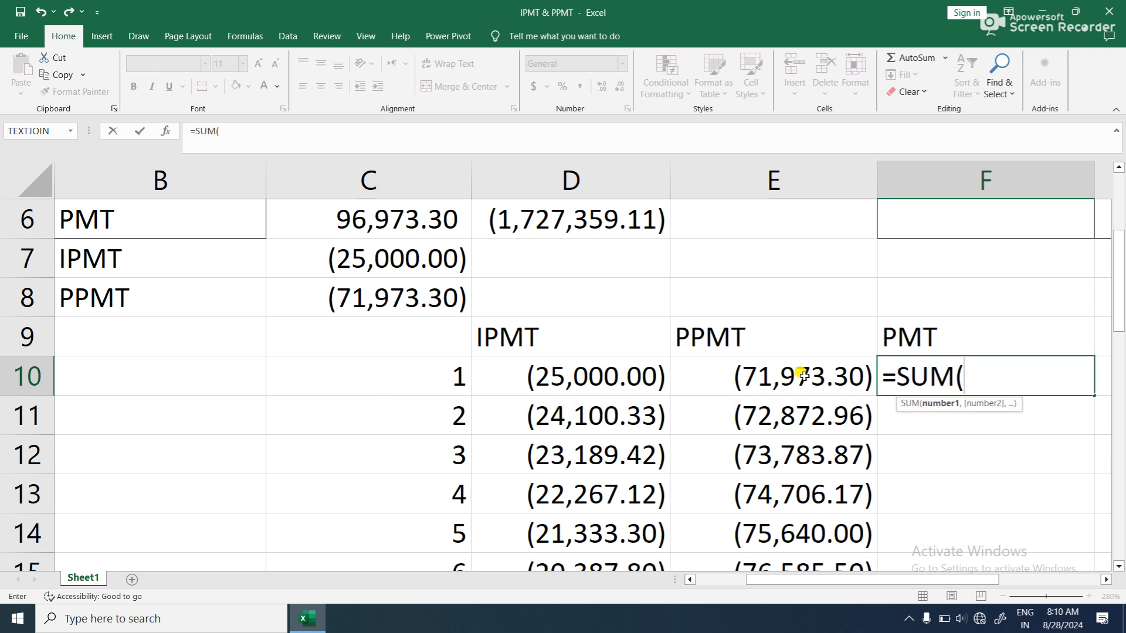
pyautogui.moveTo(535, 382); pyautogui.dragTo(749, 377)
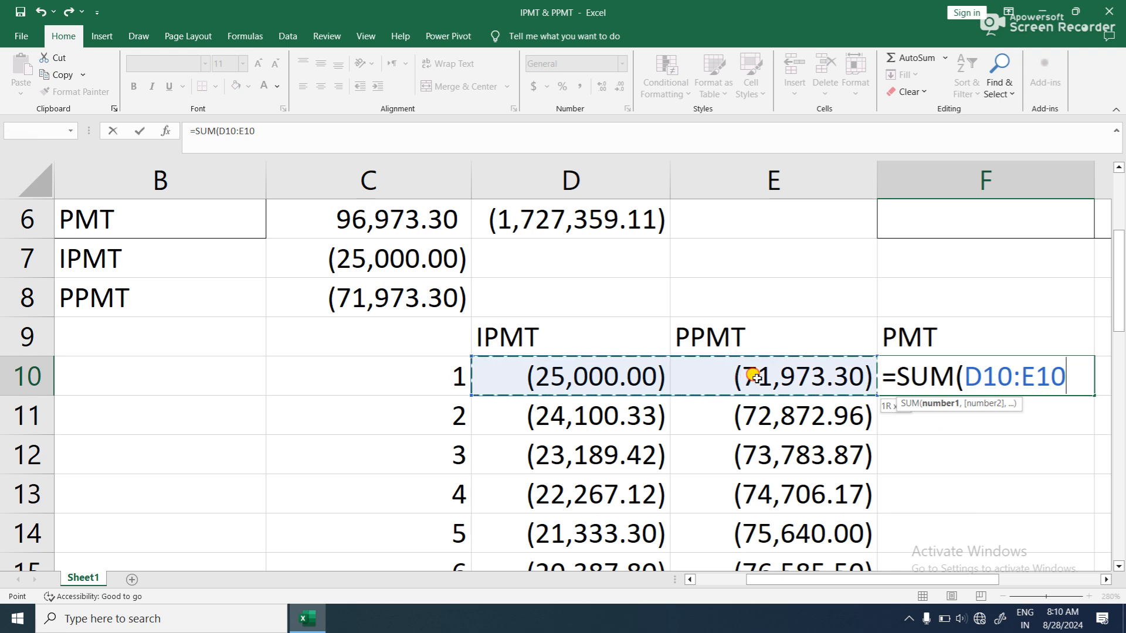
pyautogui.write(')')
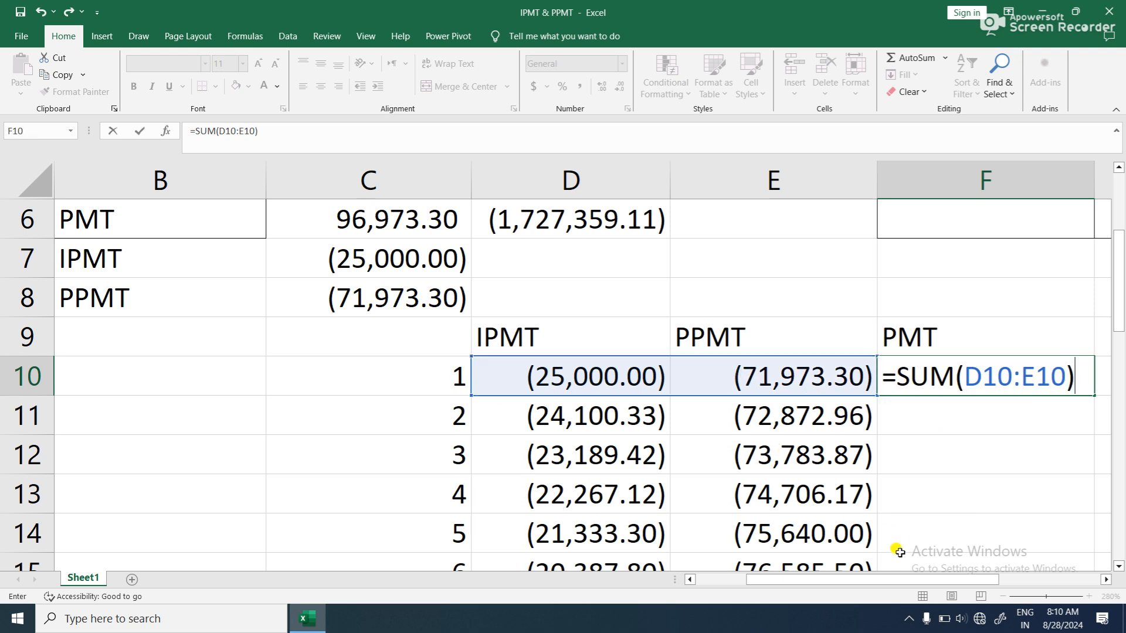
pyautogui.press('Return')
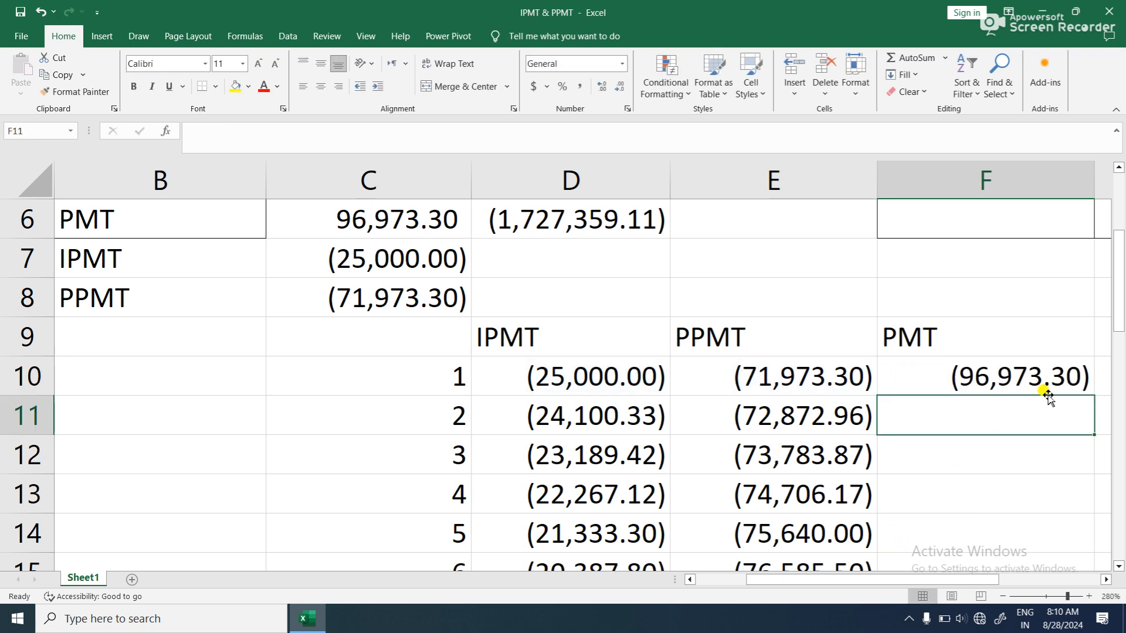
# Fill the PMT sum formula from F10 down through the totals row at F34
pyautogui.click(1046, 367)
pyautogui.moveTo(1100, 388); pyautogui.dragTo(1091, 503)
pyautogui.click(751, 538)
# Compare the totals in D34:E34 with the payment total in F34, and review the schedule against the loan details
pyautogui.moveTo(579, 502); pyautogui.dragTo(805, 495)
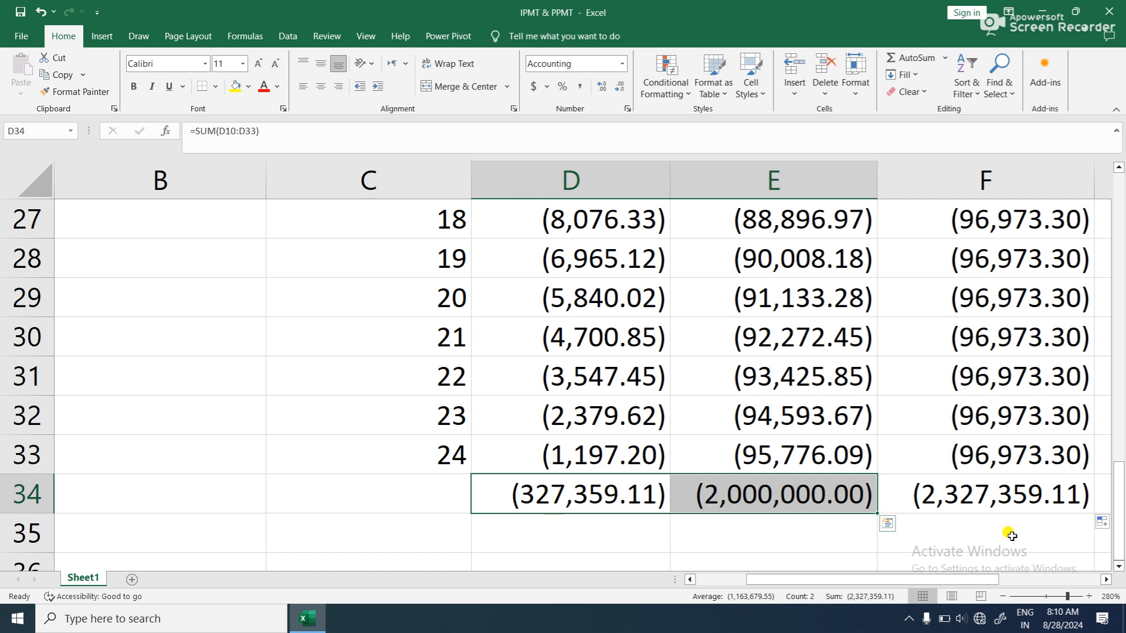
pyautogui.click(1024, 506)
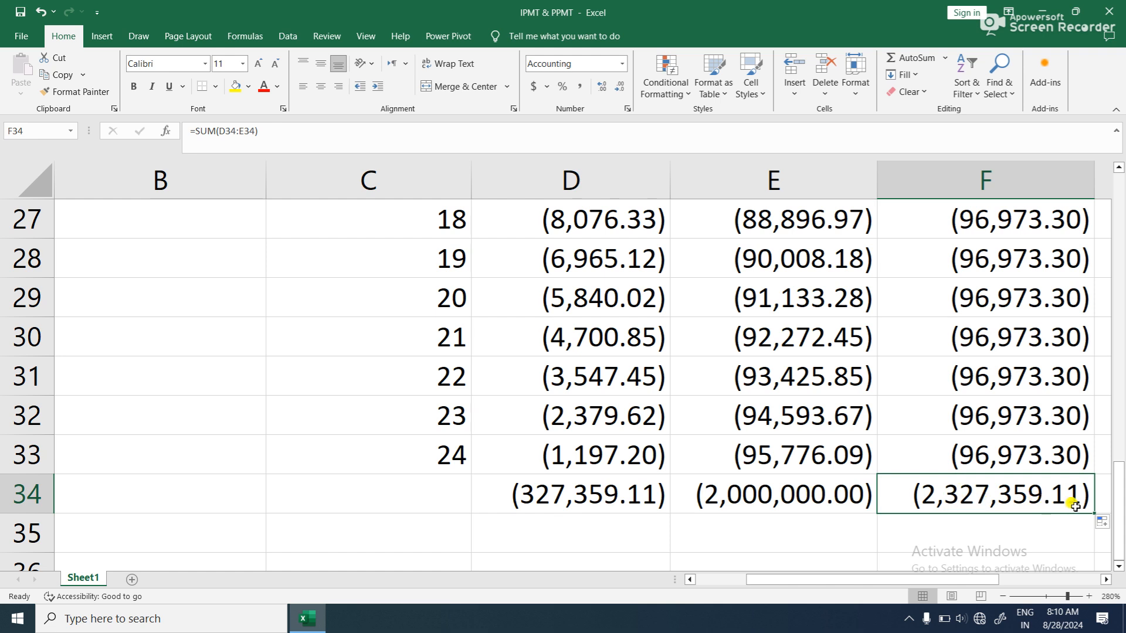
pyautogui.scroll(3, 1075, 507)
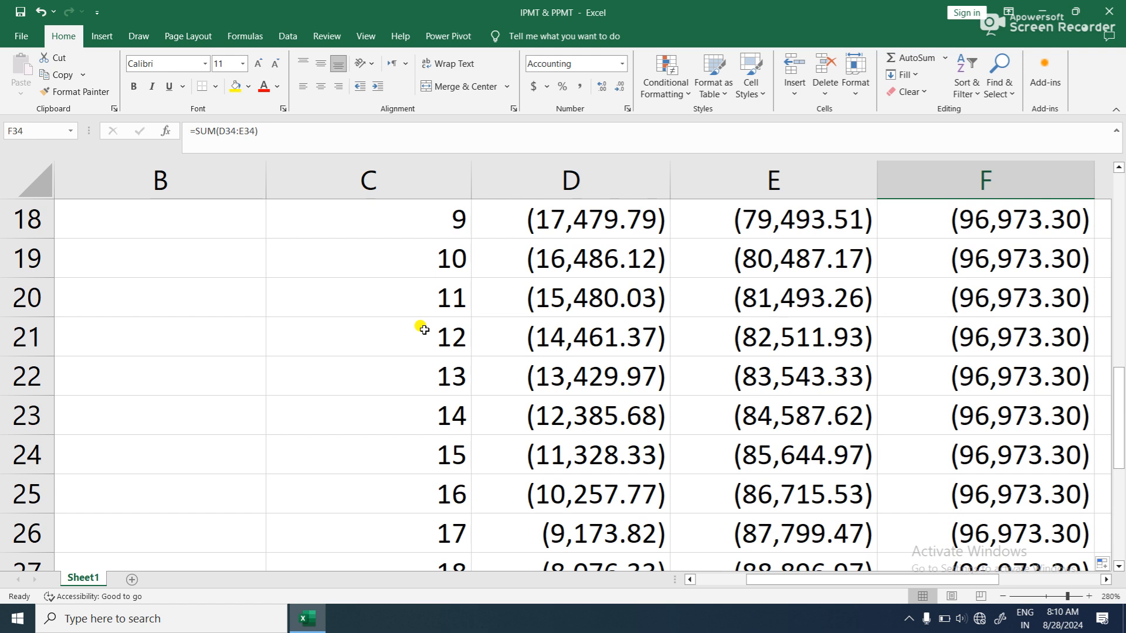
pyautogui.scroll(-4, 432, 317)
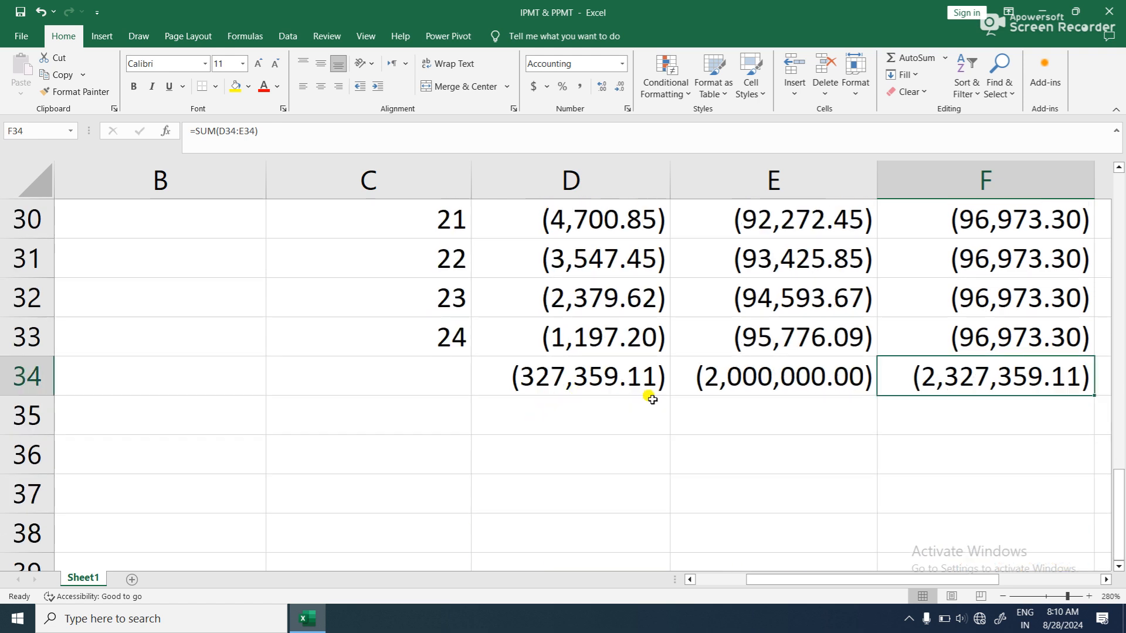
pyautogui.scroll(2, 650, 397)
pyautogui.scroll(8, 650, 396)
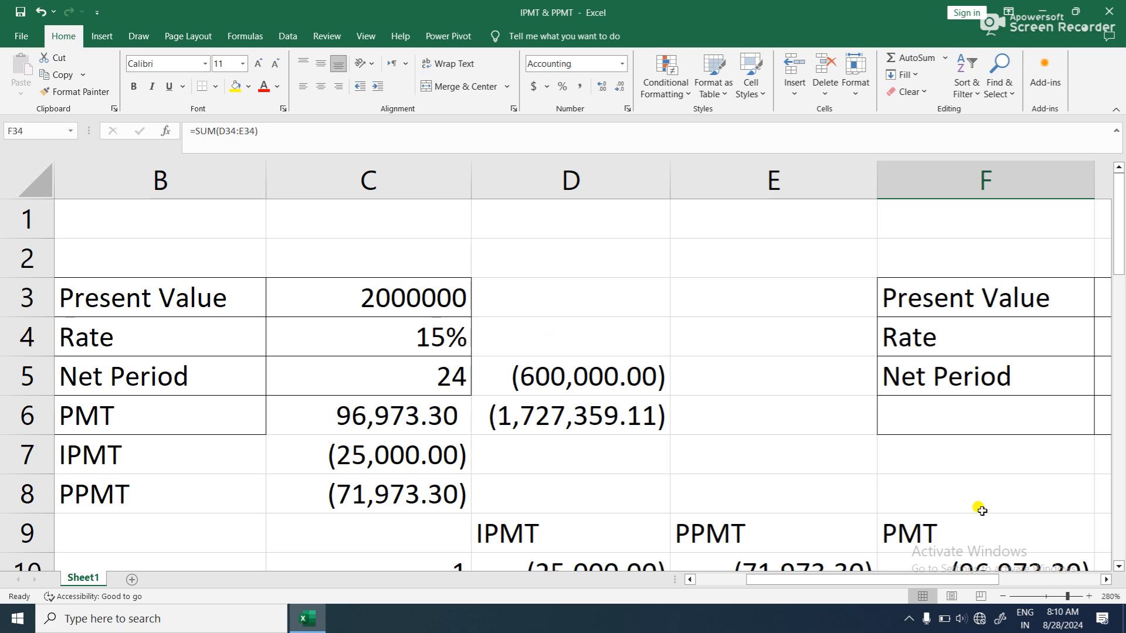
pyautogui.moveTo(891, 590); pyautogui.dragTo(736, 595)
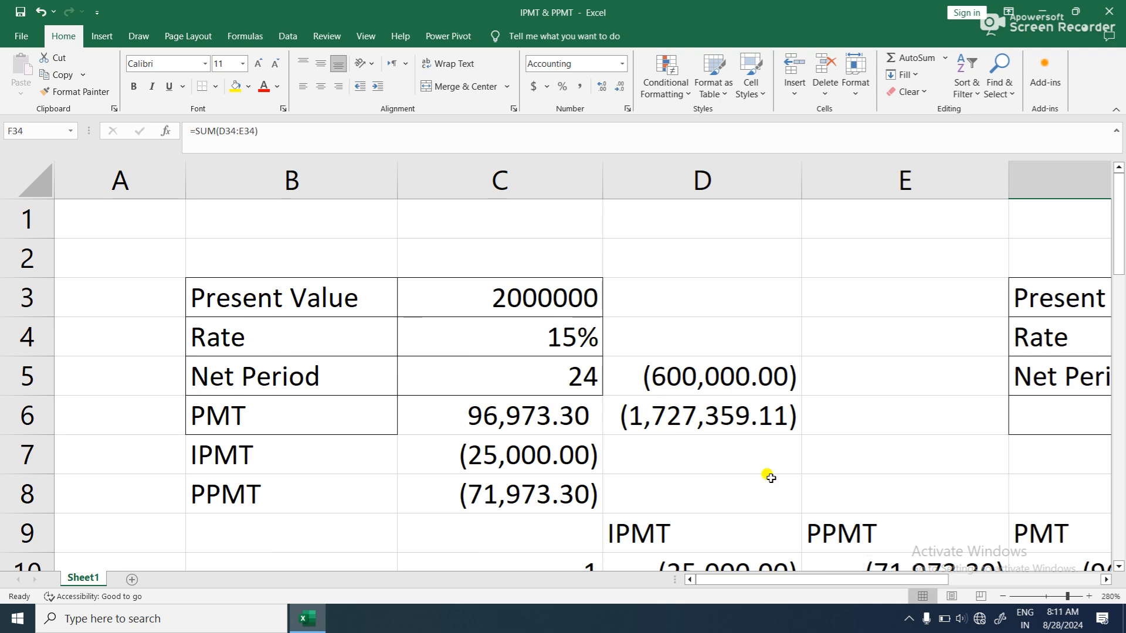